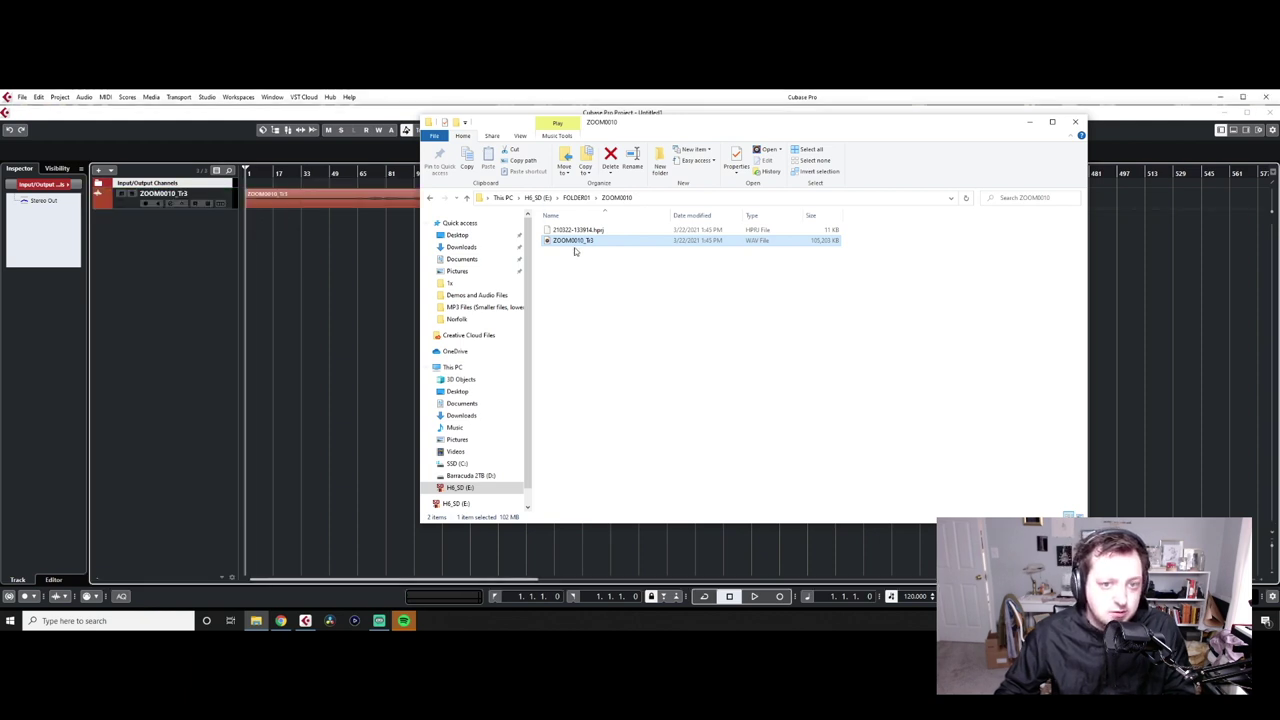
Close the file browser and recolour the ZOOM0010_Tr3 track light green
click(1076, 122)
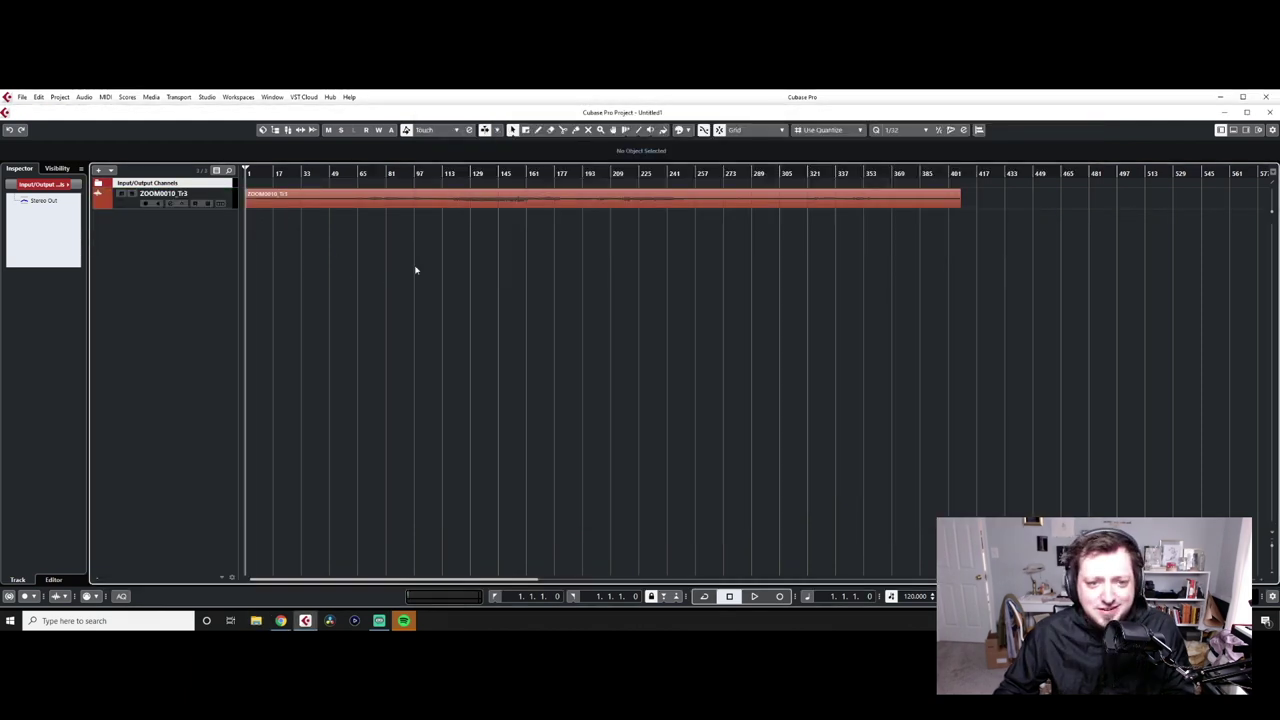
click(134, 204)
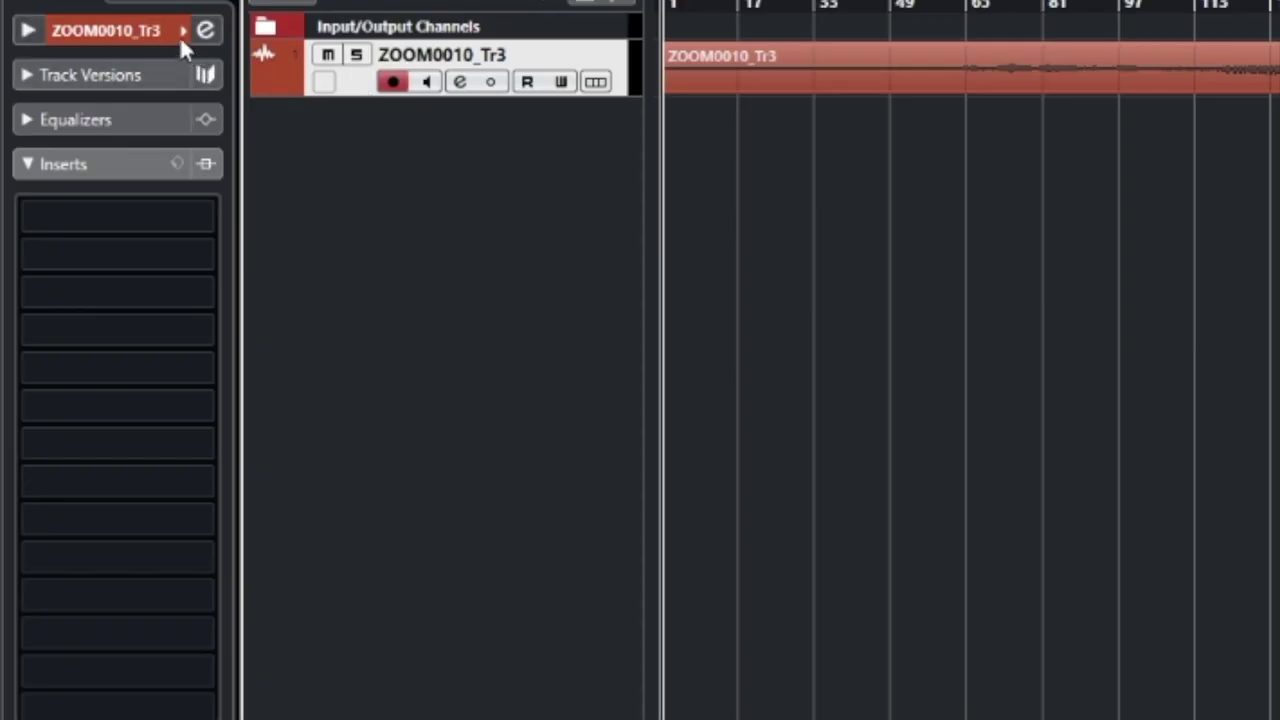
click(181, 33)
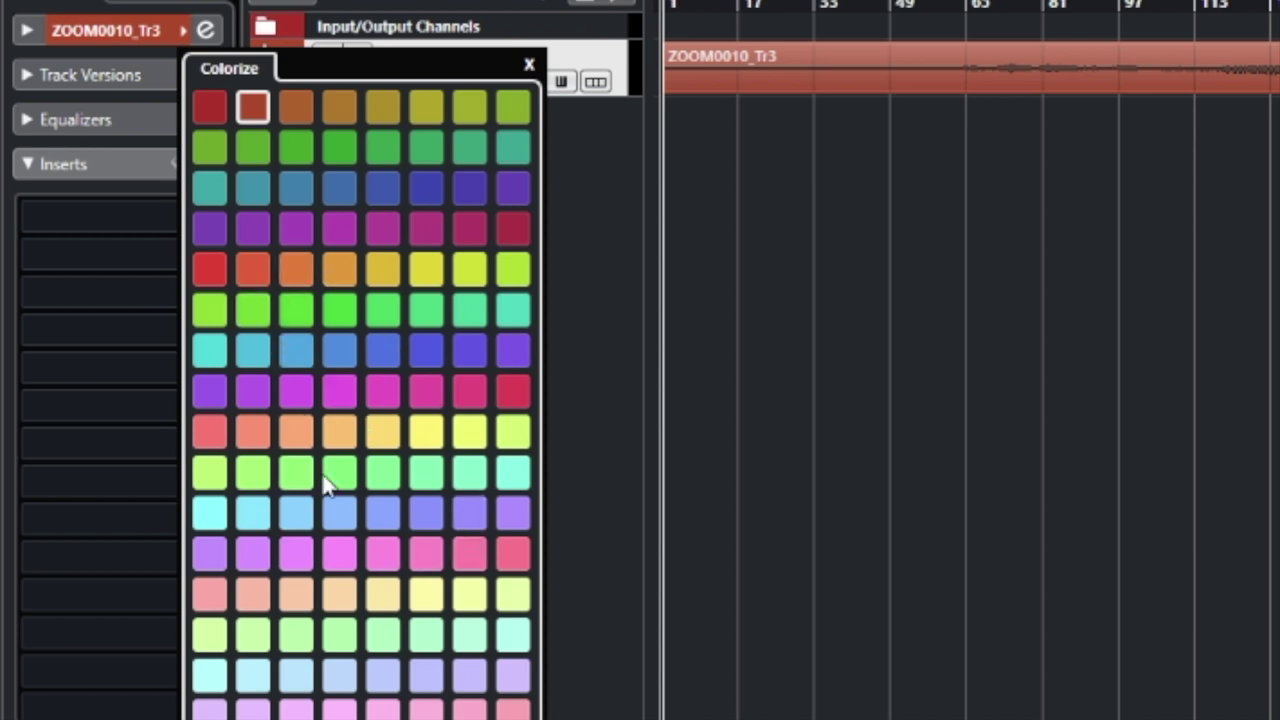
click(254, 473)
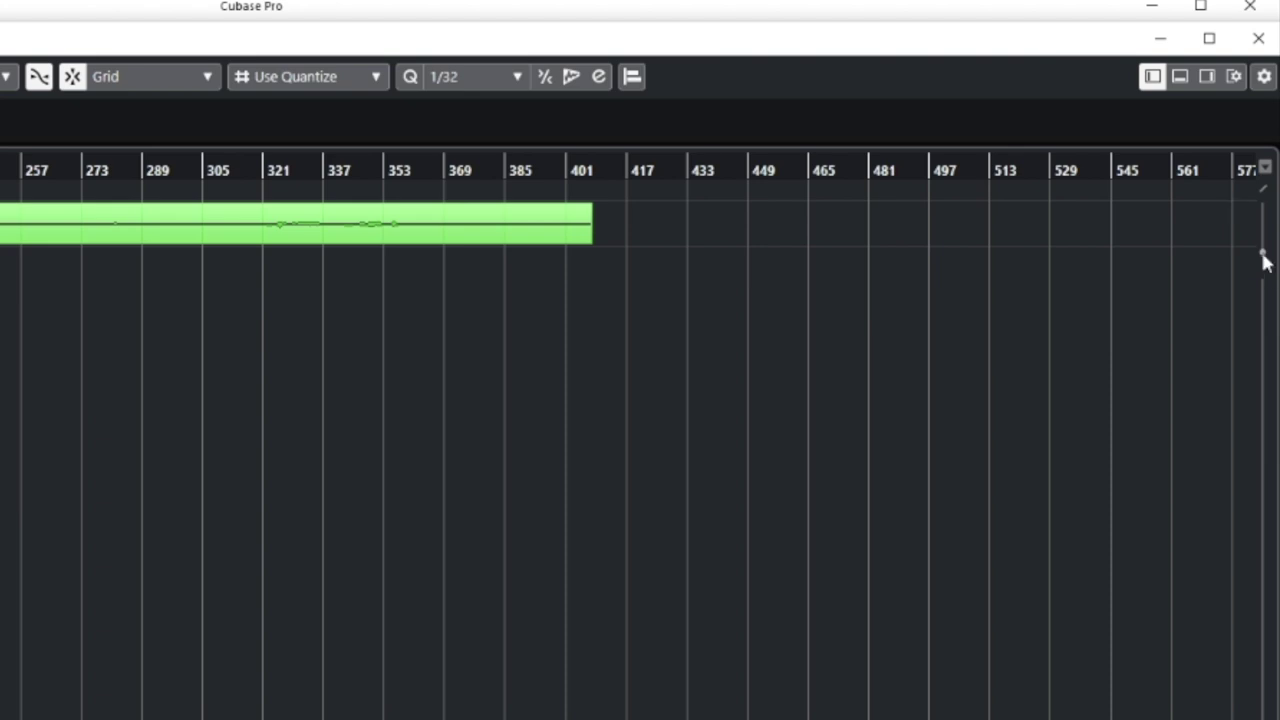
Play through the ZOOM0010_Tr3 recording and split it at about bar 216
drag(1263, 257, 1233, 274)
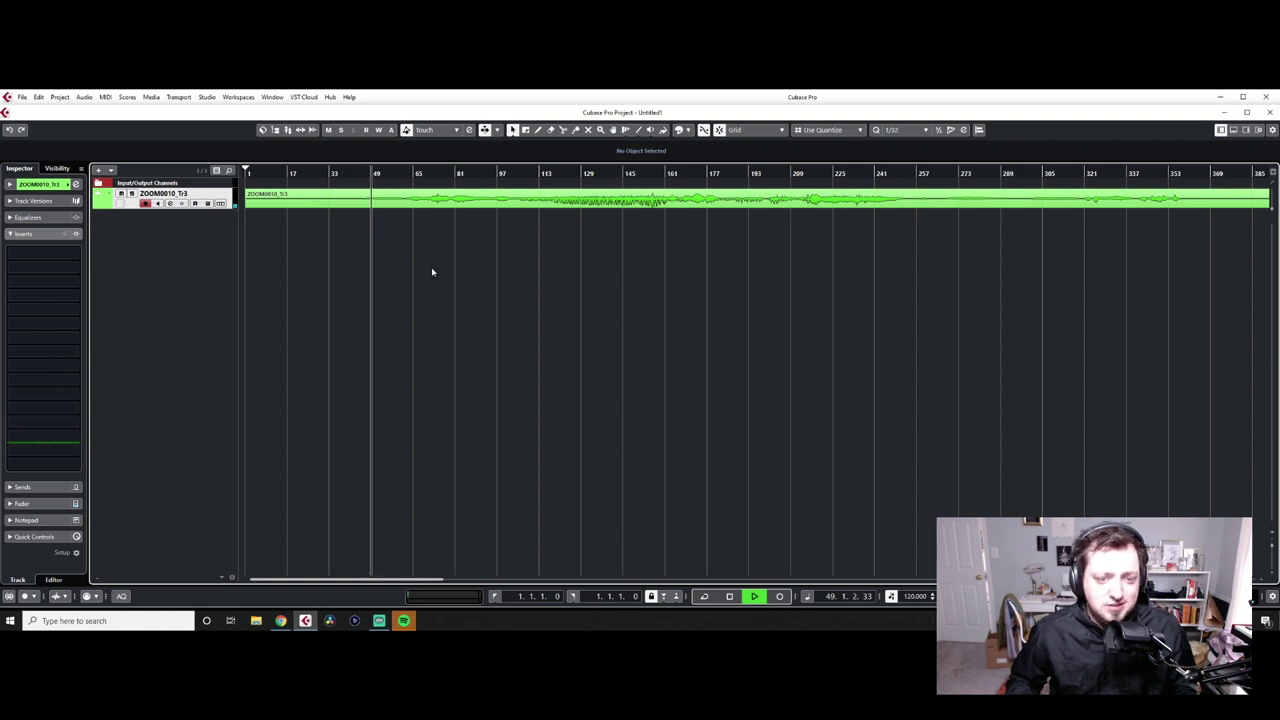
click(435, 173)
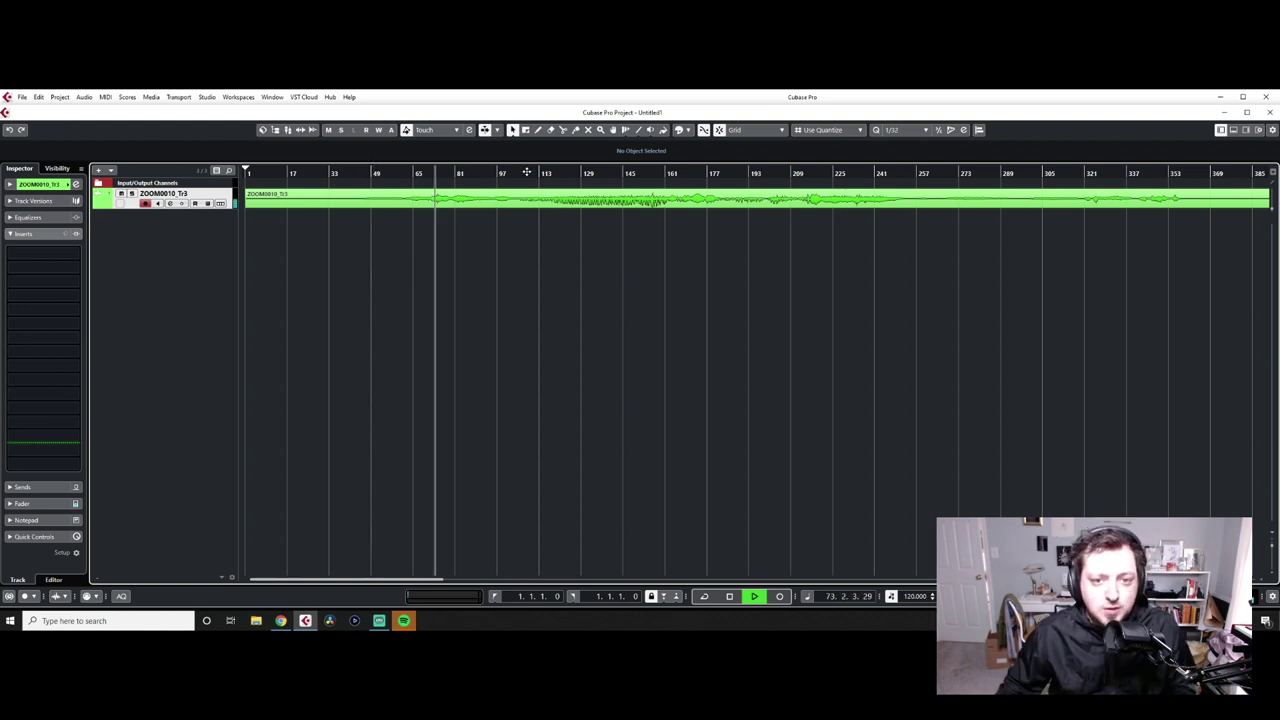
click(525, 171)
click(535, 171)
drag(811, 172, 718, 235)
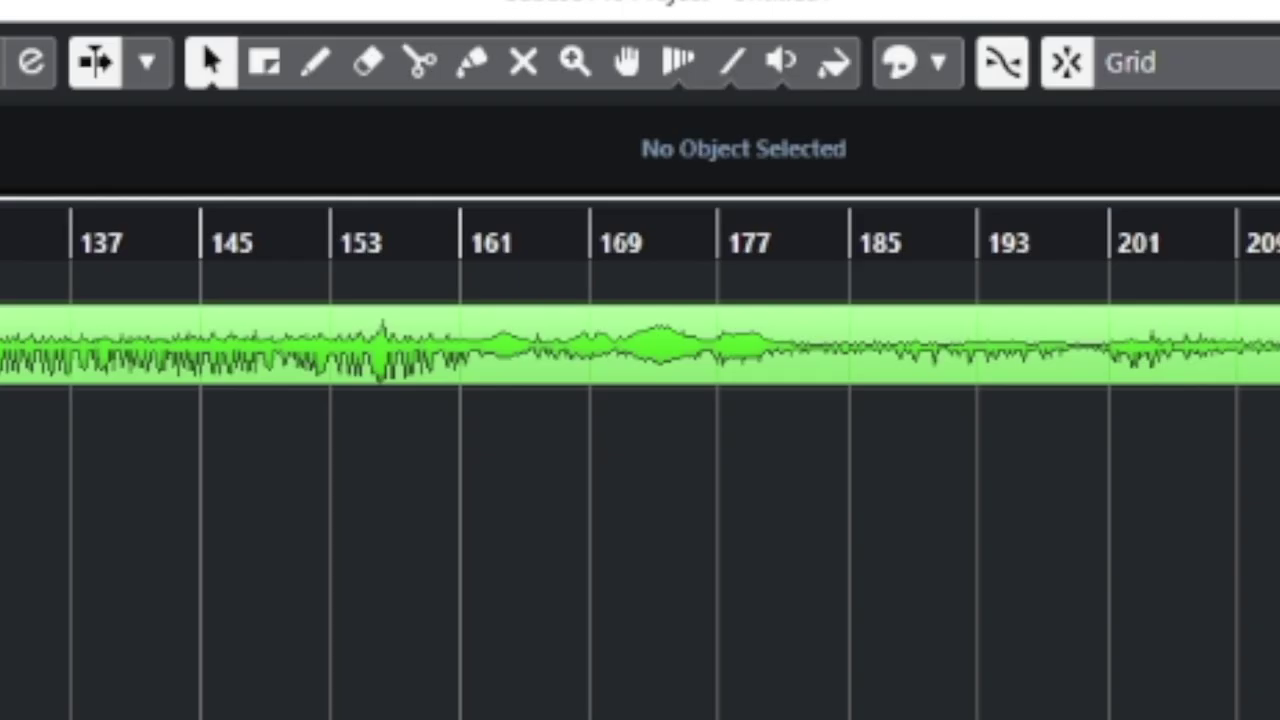
key(h)
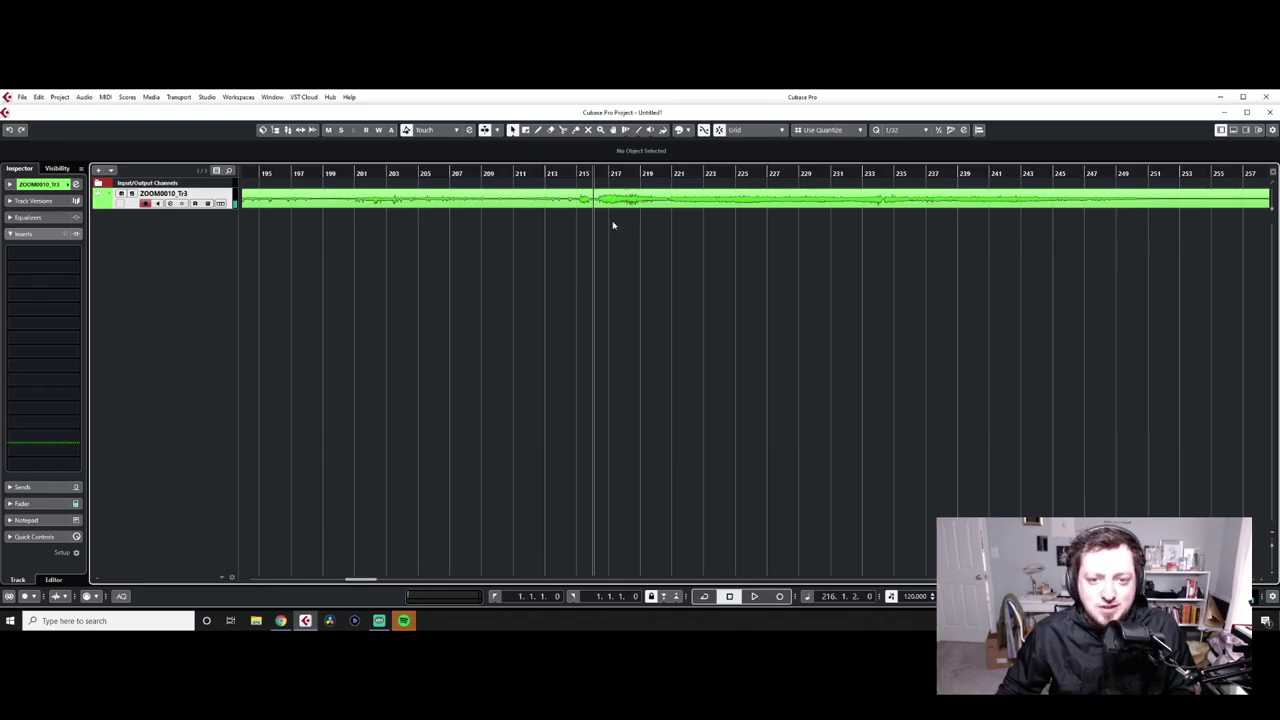
key(h)
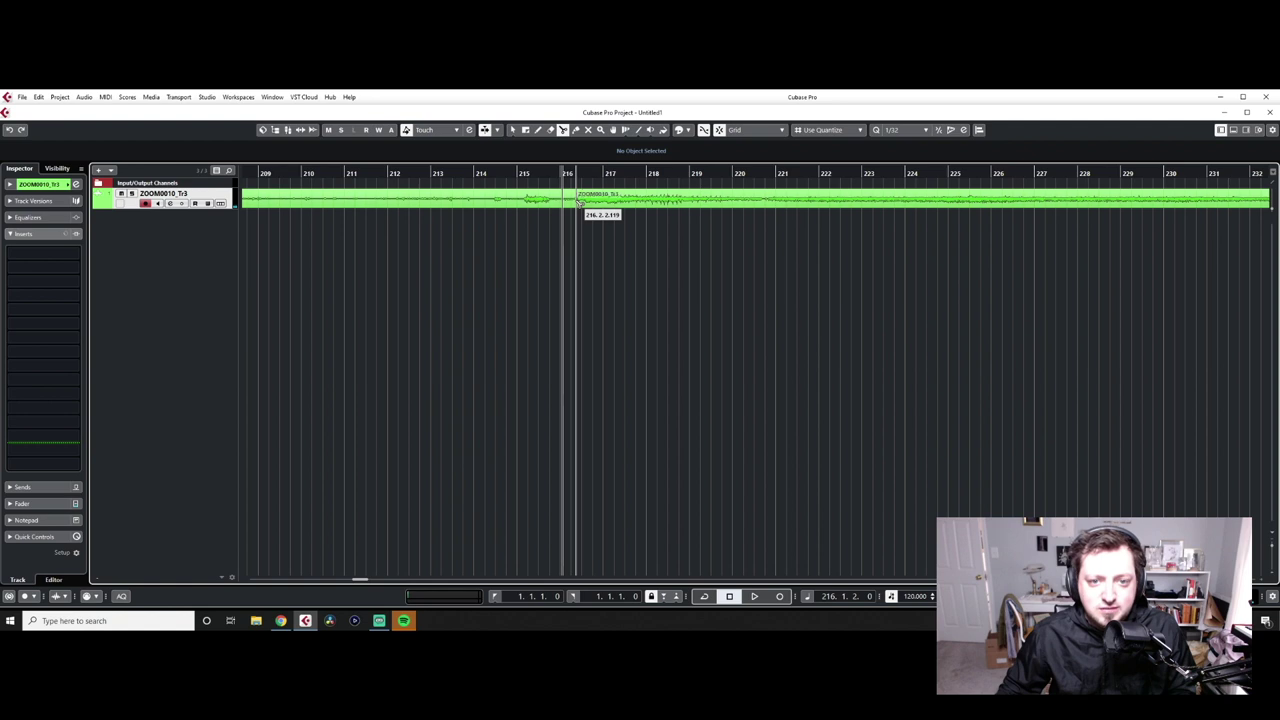
key(1)
click(546, 203)
Move the part after bar 216 onto a new audio track and shift it back to bar 1
drag(586, 204, 630, 258)
key(g)
key(g)
key(g)
key(g)
key(g)
key(g)
key(g)
drag(703, 219, 329, 219)
scroll(460, 293, right, 3)
scroll(479, 303, left, 3)
scroll(542, 316, up, 2)
key(h)
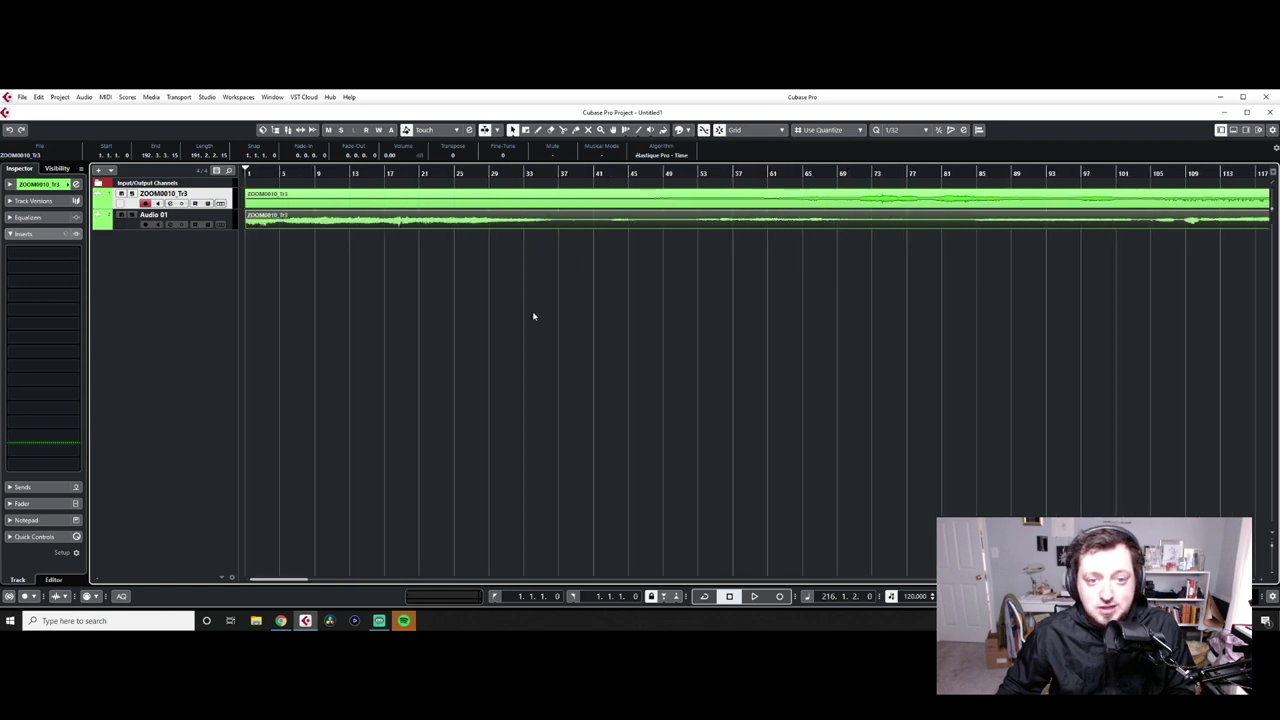
Trim the start of the clip on the ZOOM0010_Tr3 track to about bar 44
key(Home)
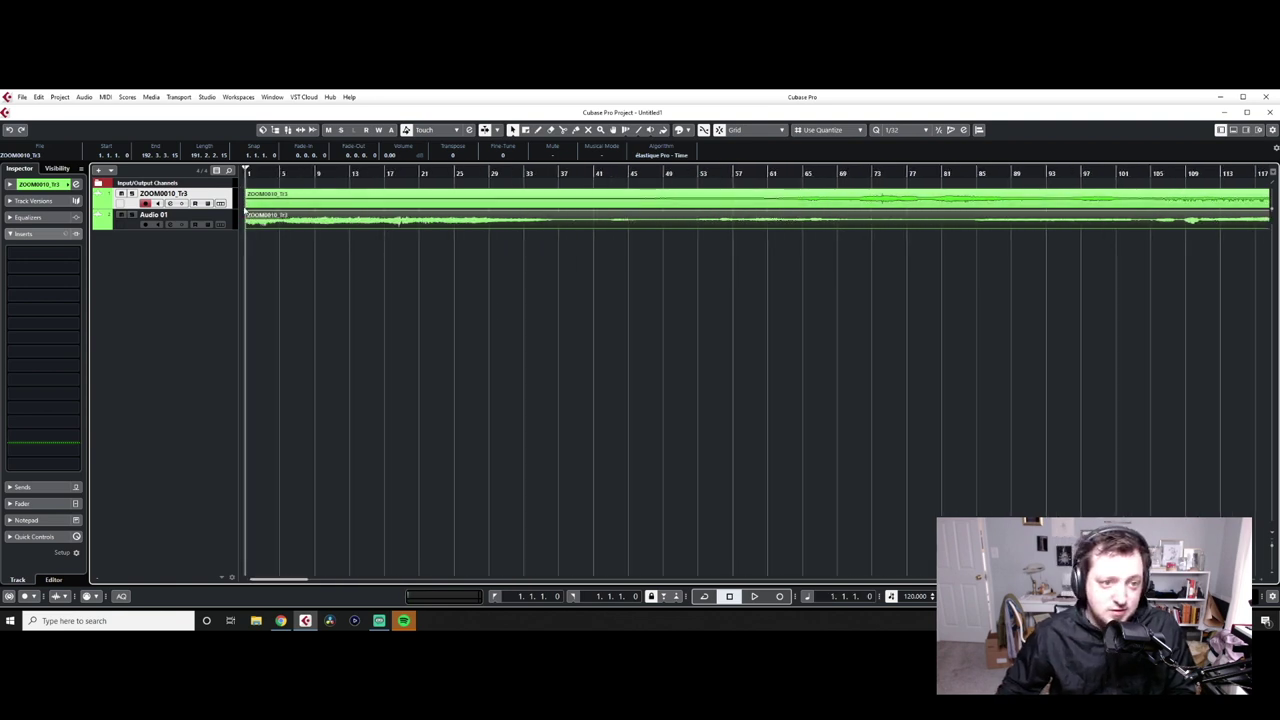
drag(244, 201, 623, 243)
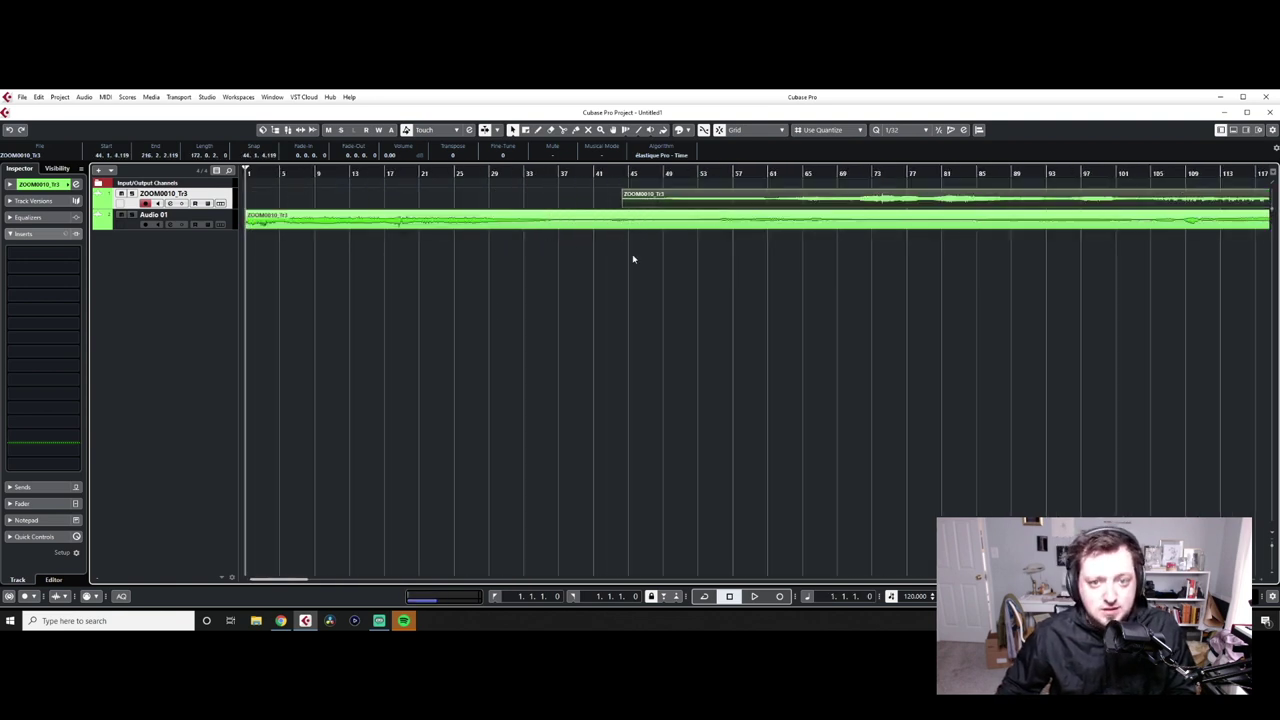
click(671, 291)
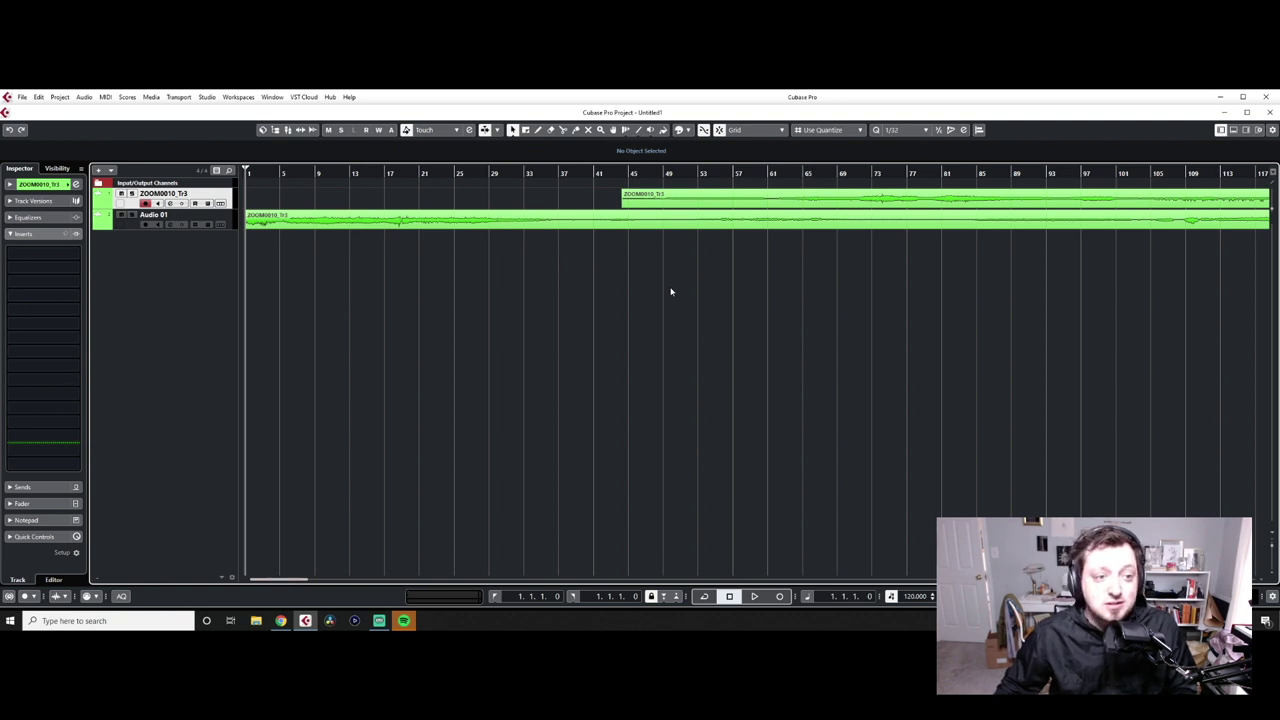
Select the Audio 01 track and open its colour palette
click(135, 227)
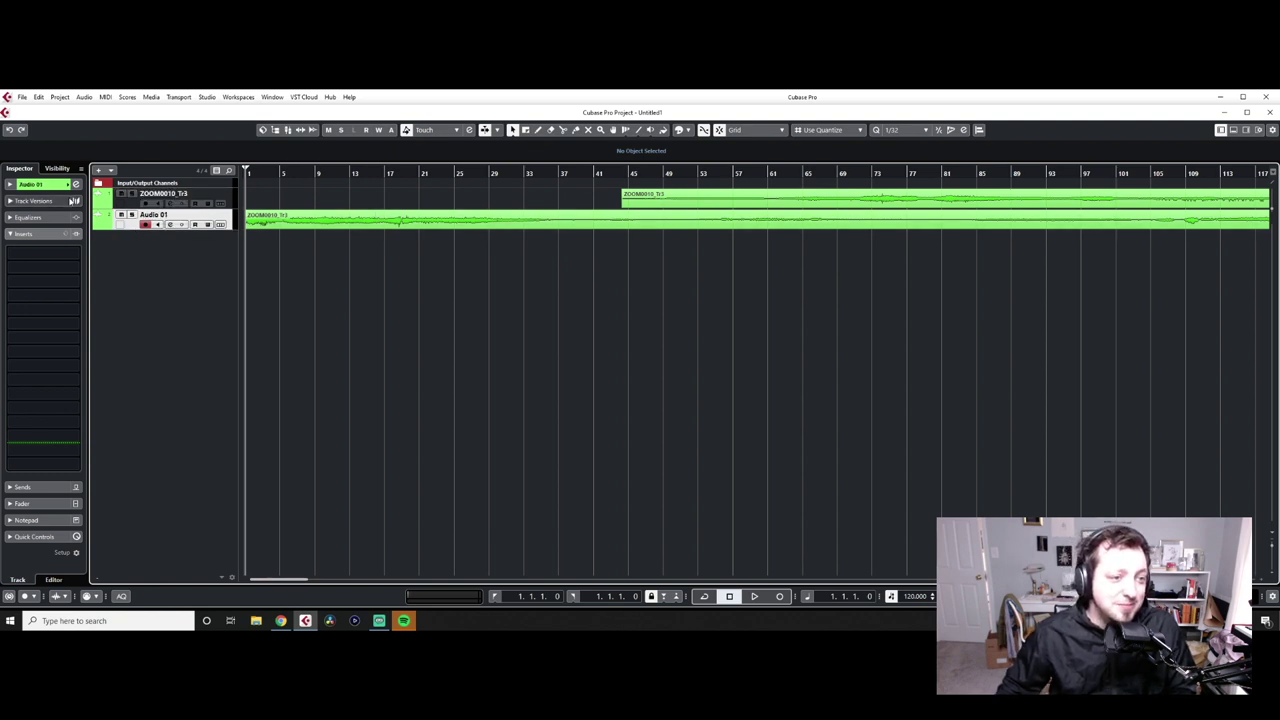
click(70, 186)
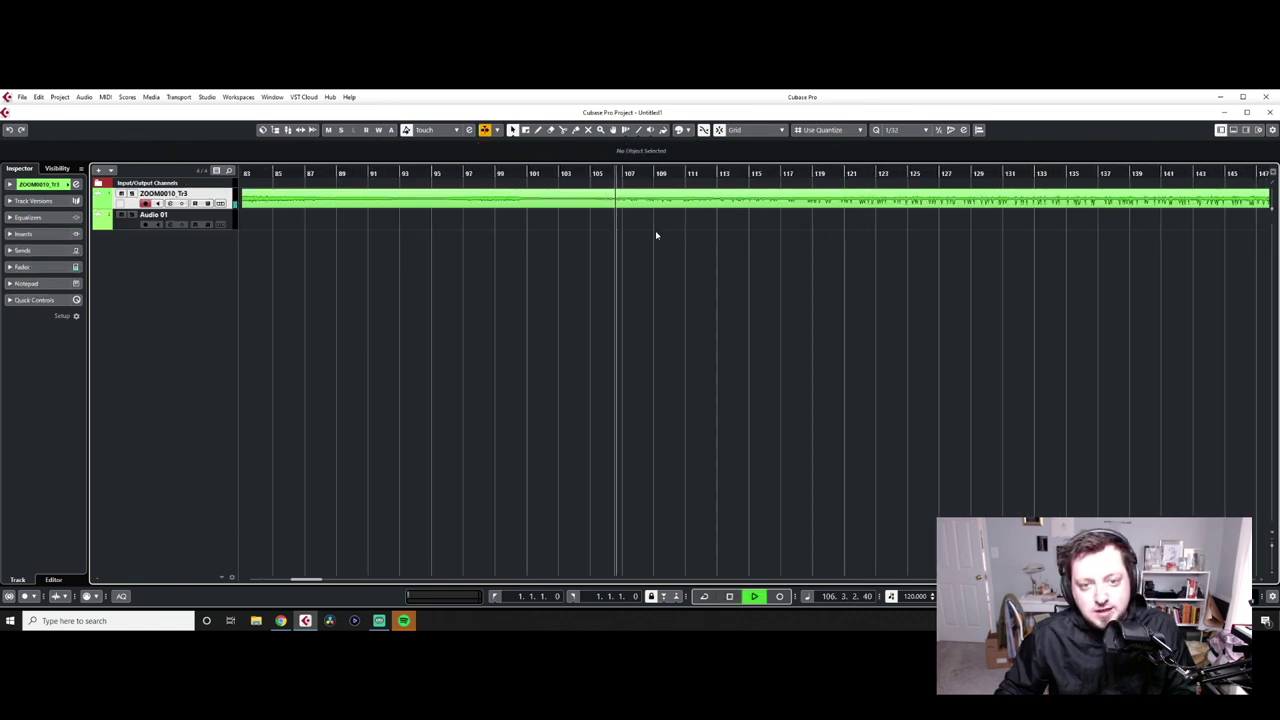
Locate the passage around bar 163 by ear, split the recording on both sides of it and isolate that short section on a new track
scroll(655, 232, up, 1)
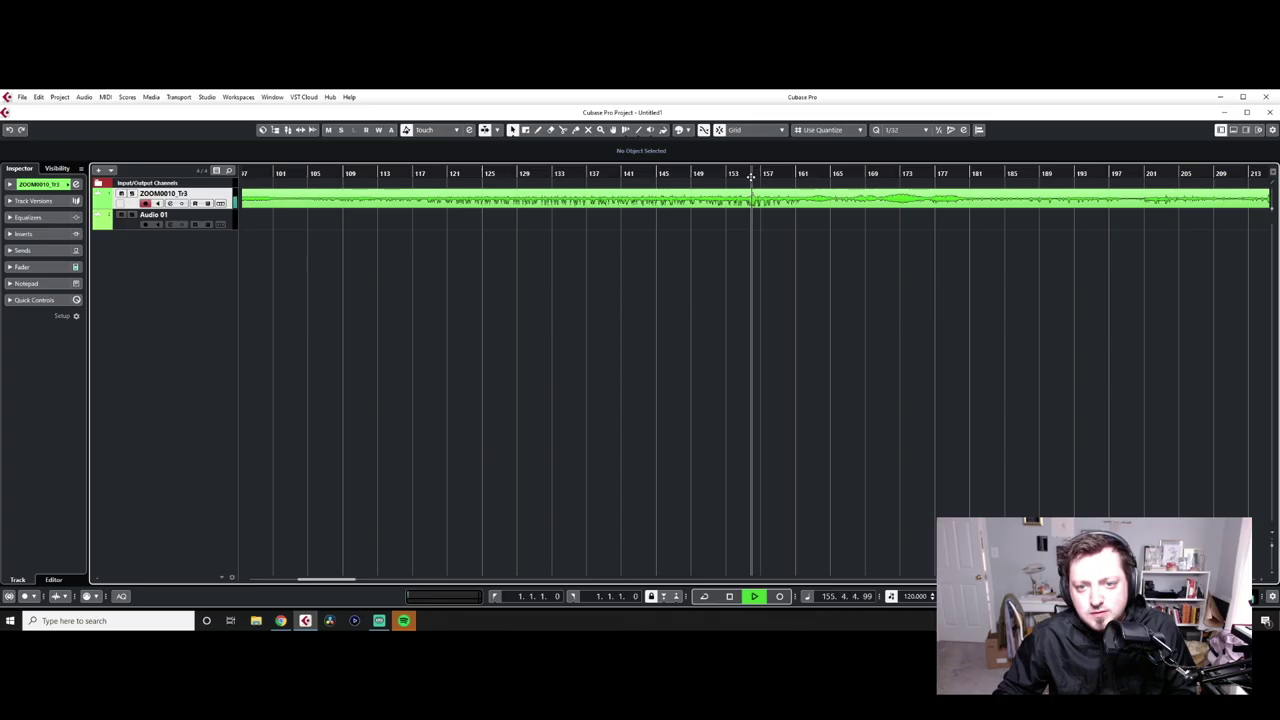
drag(751, 177, 806, 175)
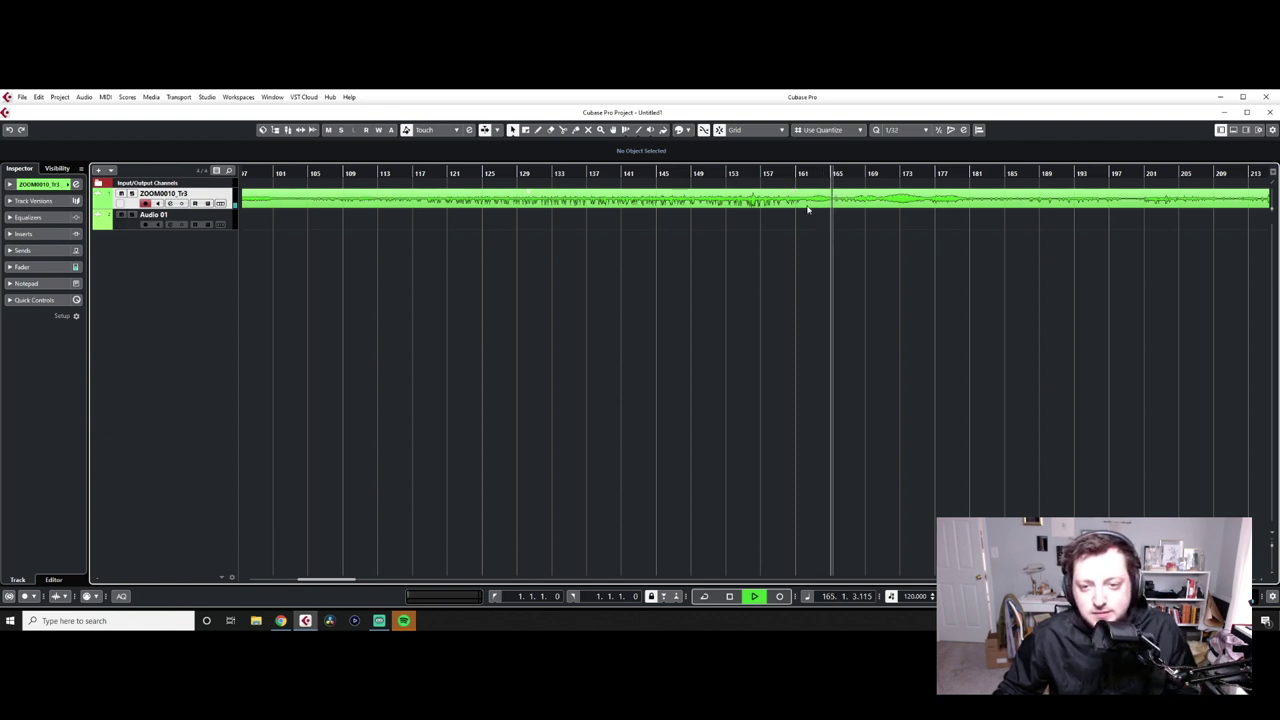
scroll(800, 246, right, 2)
scroll(660, 249, up, 2)
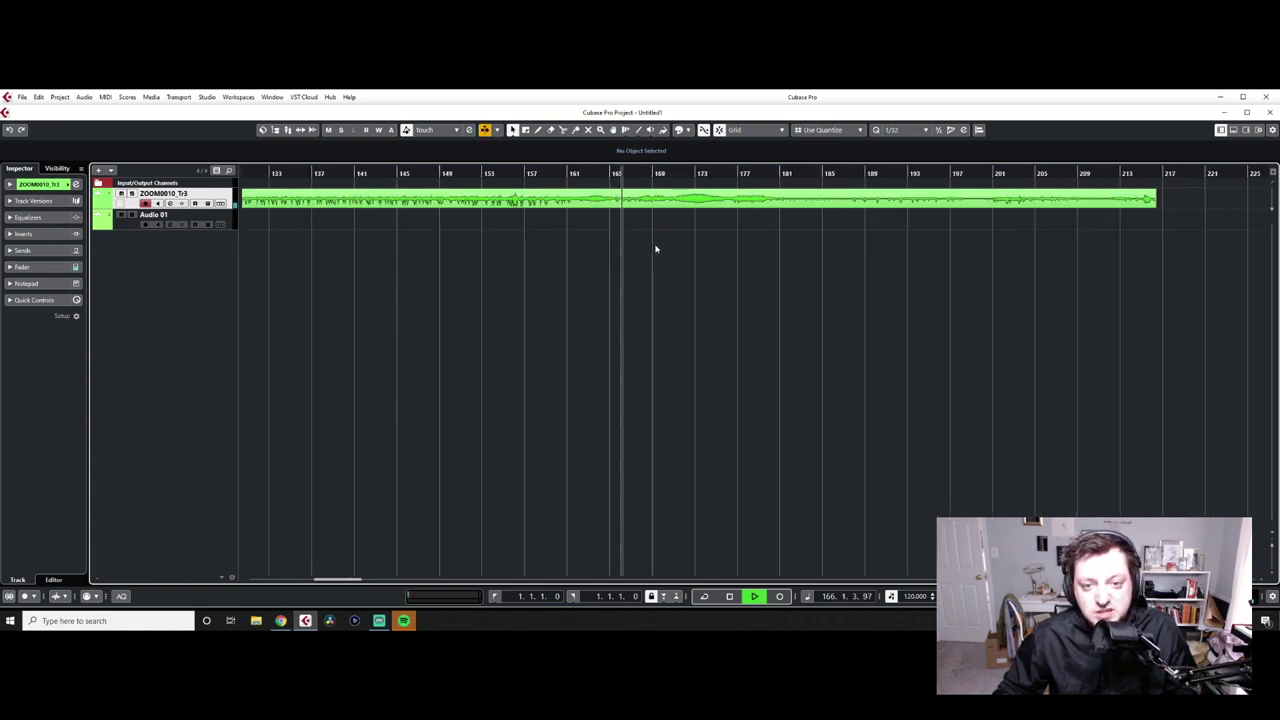
click(576, 176)
click(578, 173)
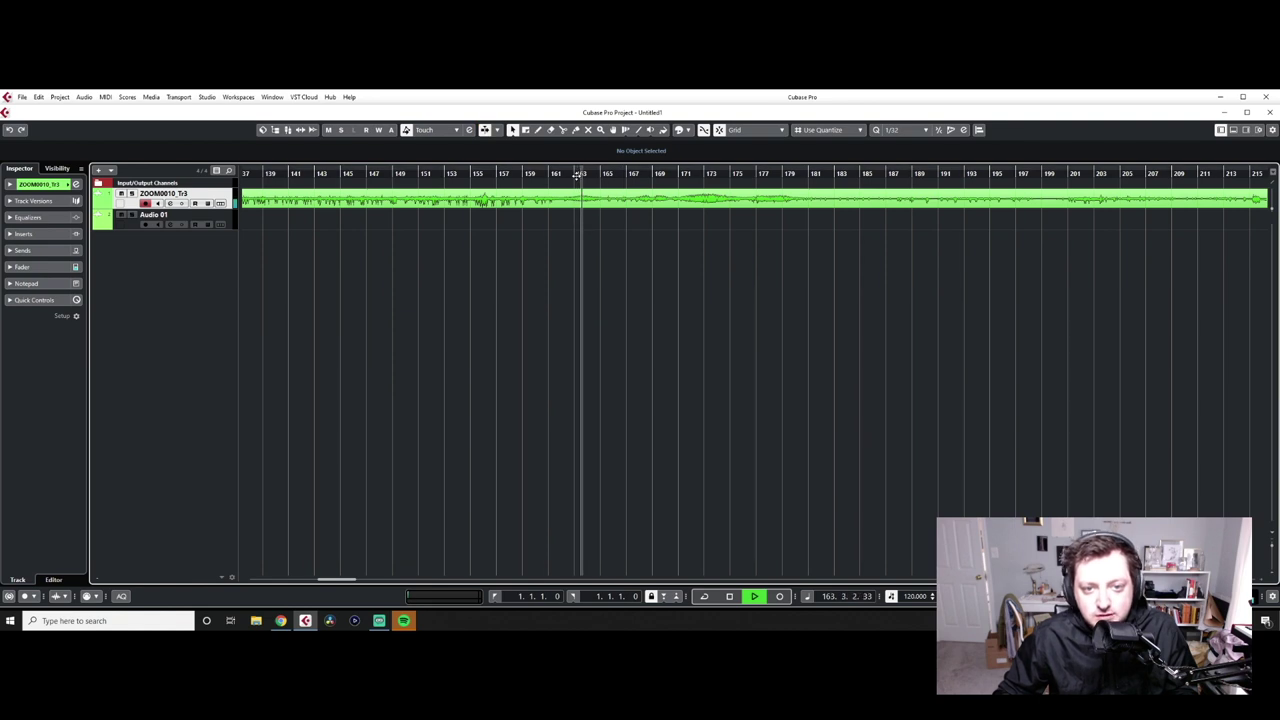
key(space)
scroll(584, 243, up, 2)
key(3)
click(558, 203)
click(597, 203)
key(1)
click(588, 204)
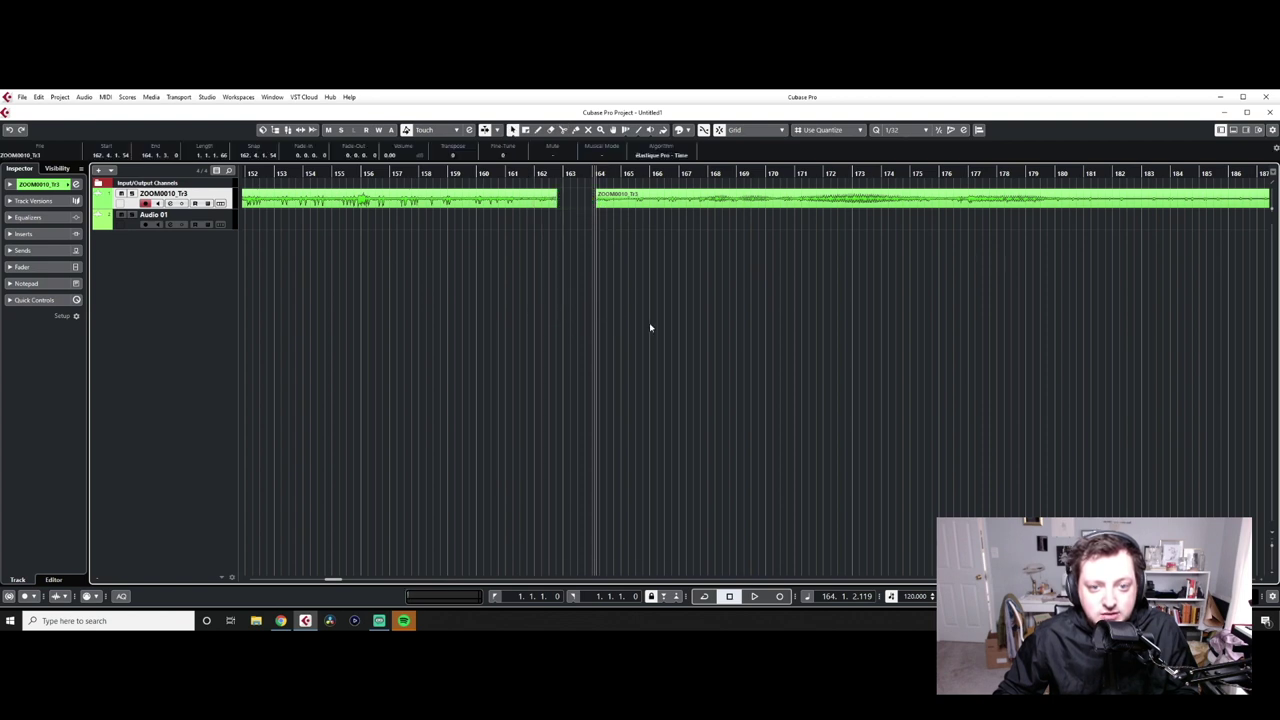
click(537, 279)
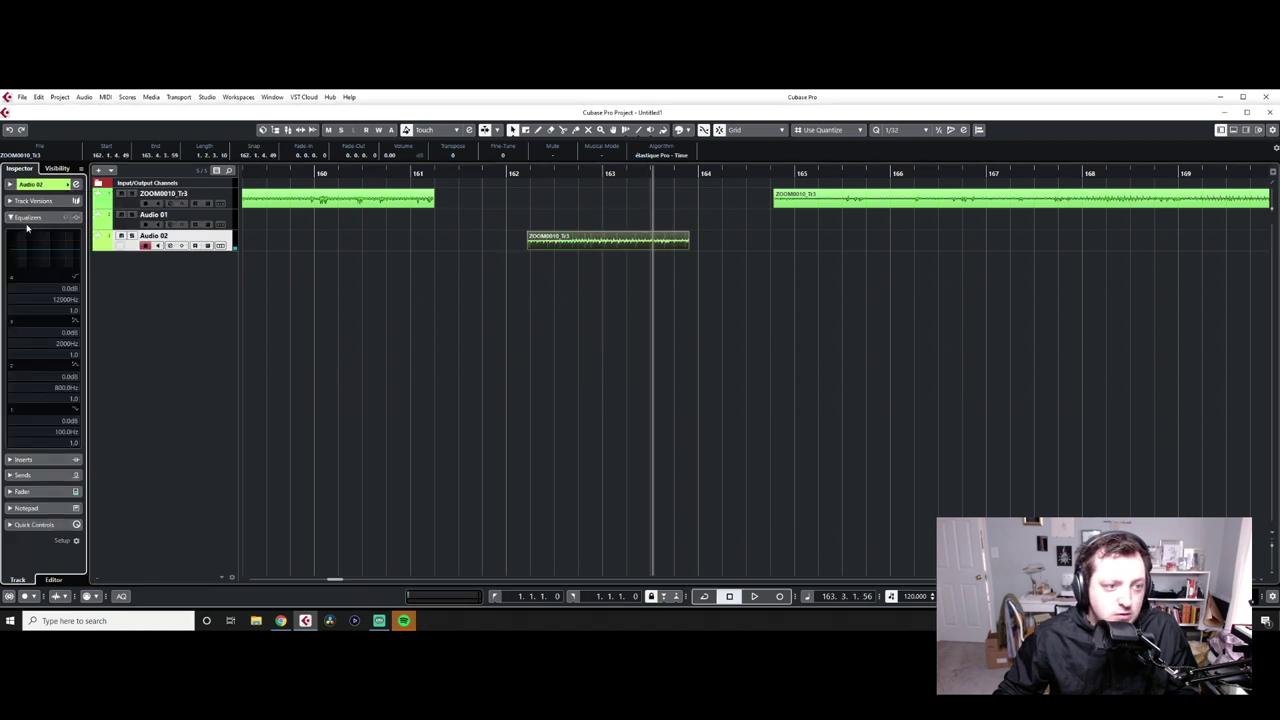
click(26, 221)
click(10, 233)
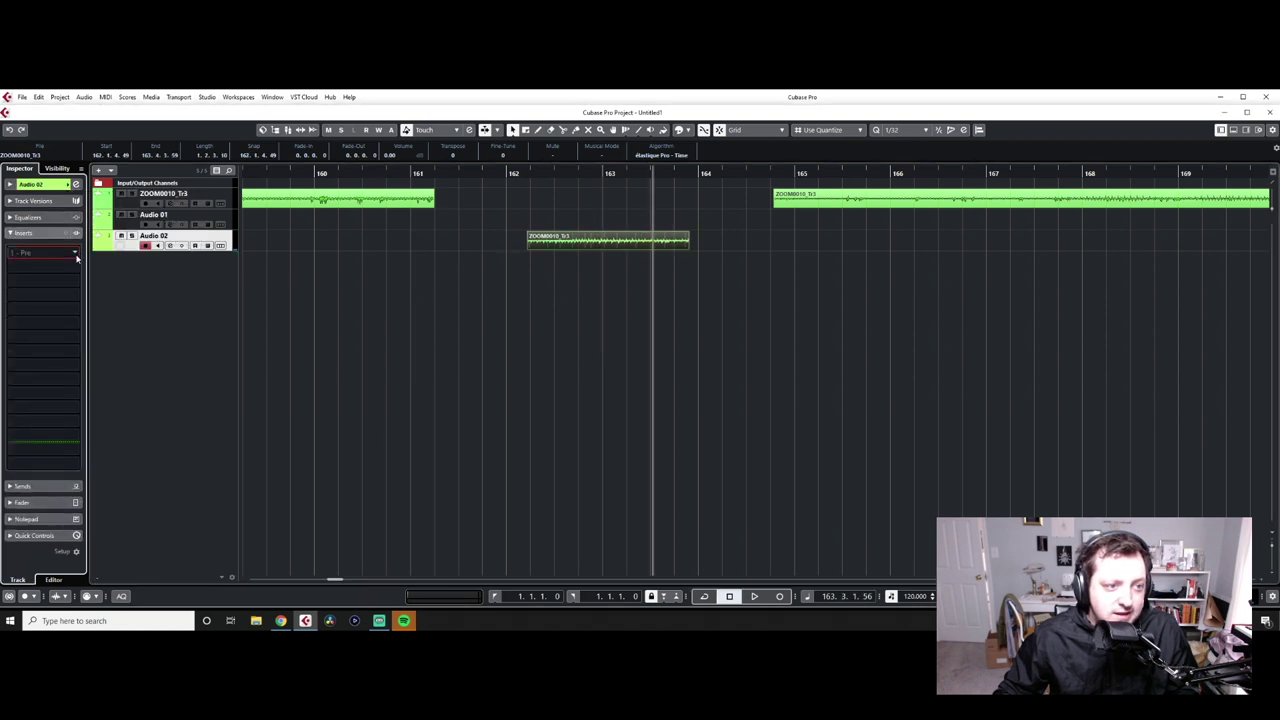
click(40, 250)
click(21, 320)
click(14, 218)
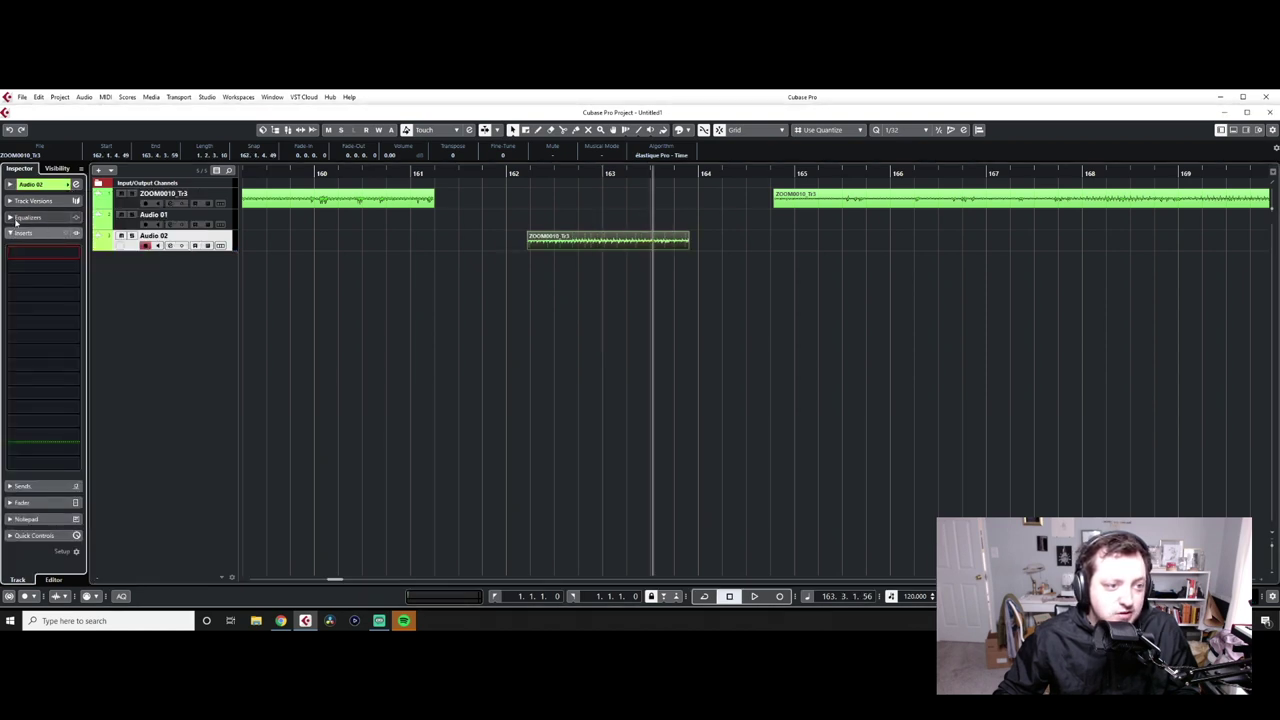
click(14, 218)
Place the playhead at the isolated clip's start, then roll off Audio 02's lows and cut its highs by 24.0 dB at 4285 Hz with the equalizer
click(530, 185)
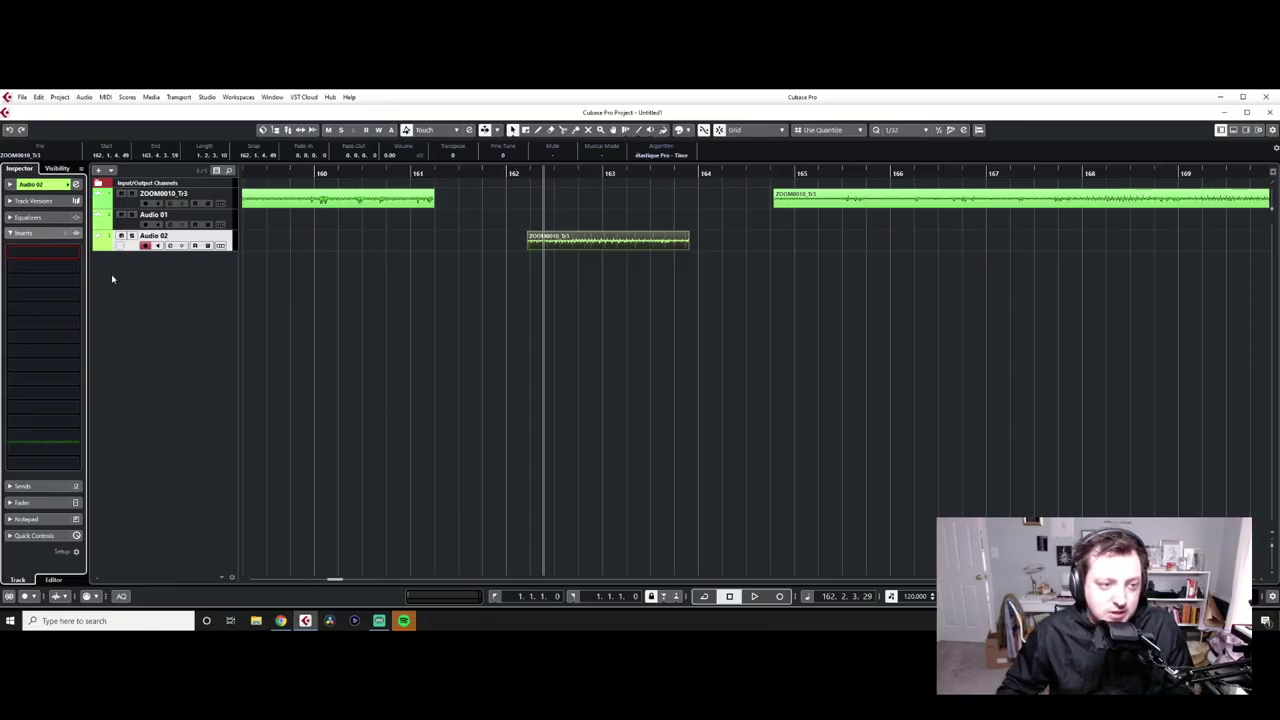
click(524, 172)
click(30, 217)
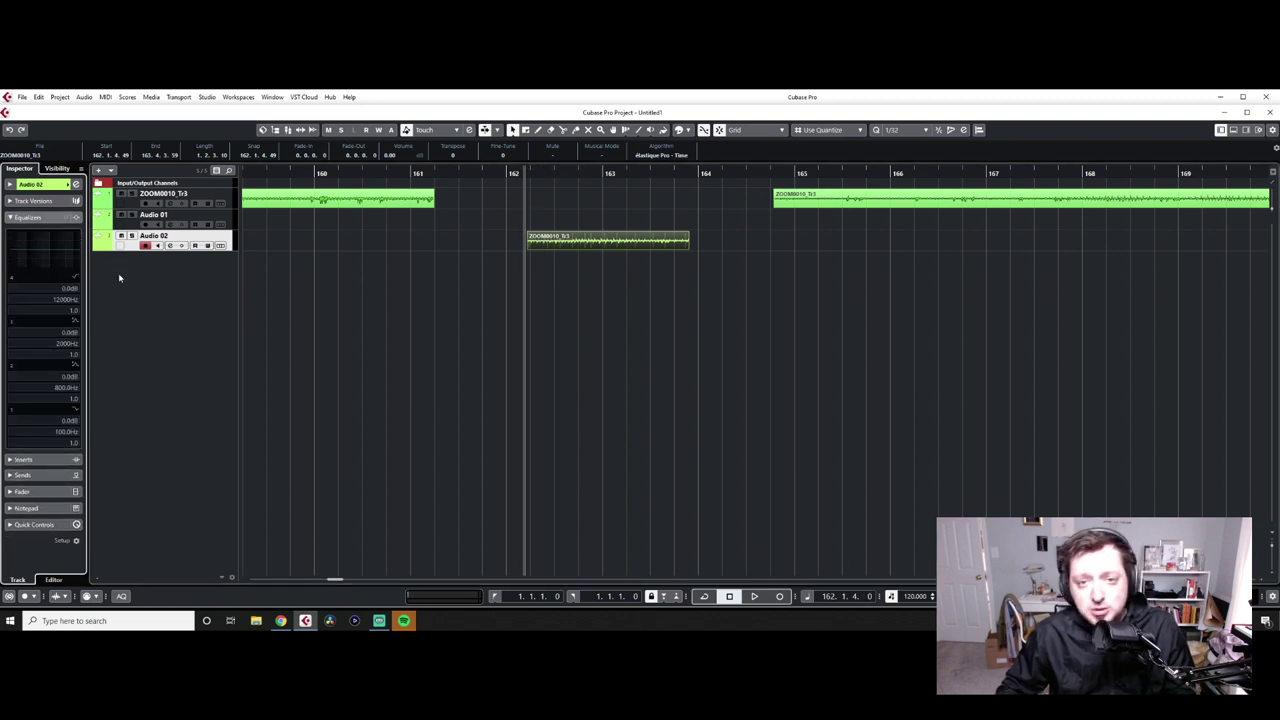
drag(16, 251, 102, 245)
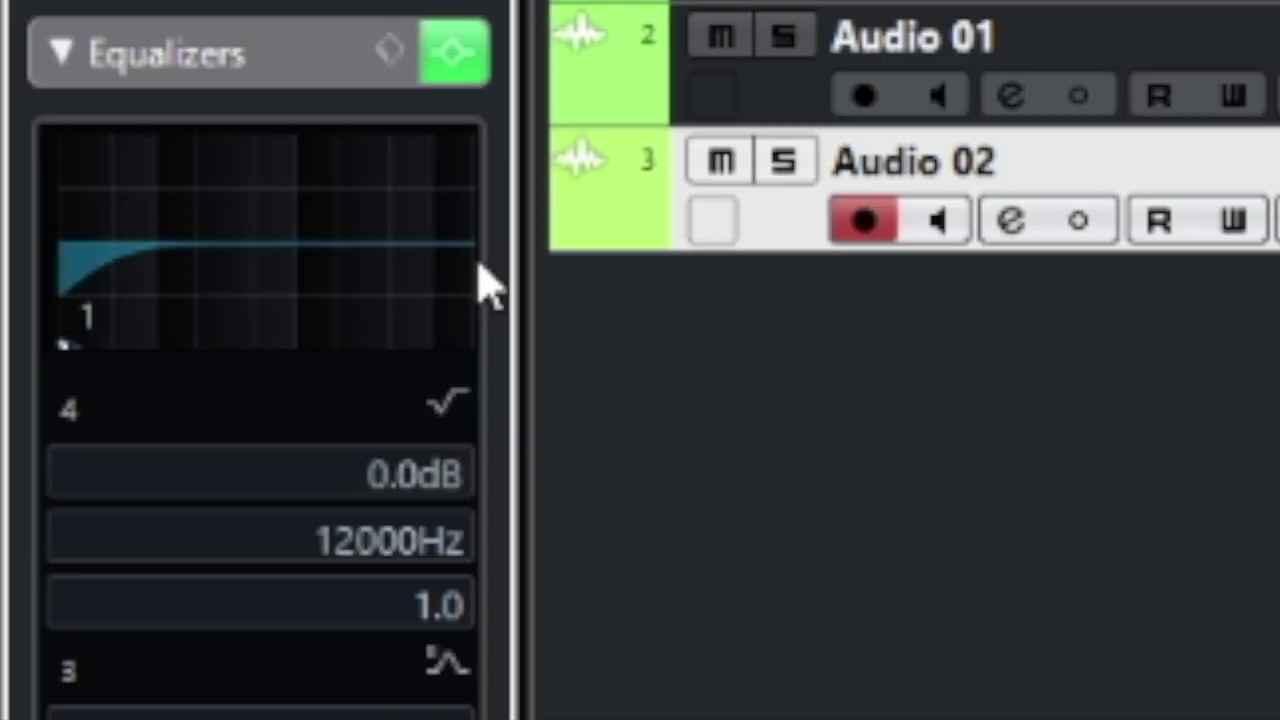
drag(80, 255, 100, 283)
drag(466, 262, 394, 391)
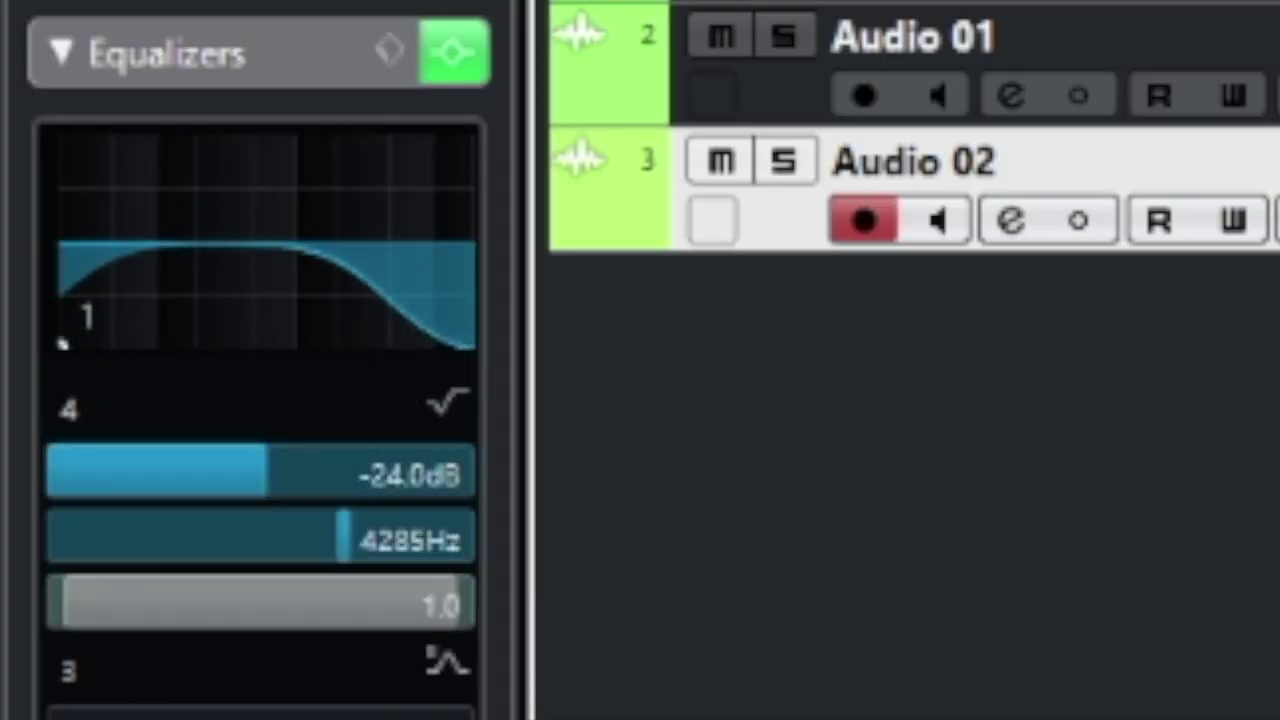
Deepen Audio 02's low-frequency cut to -24.0 dB and lower the high-frequency cut to 1177 Hz
drag(95, 339, 91, 403)
drag(373, 335, 306, 380)
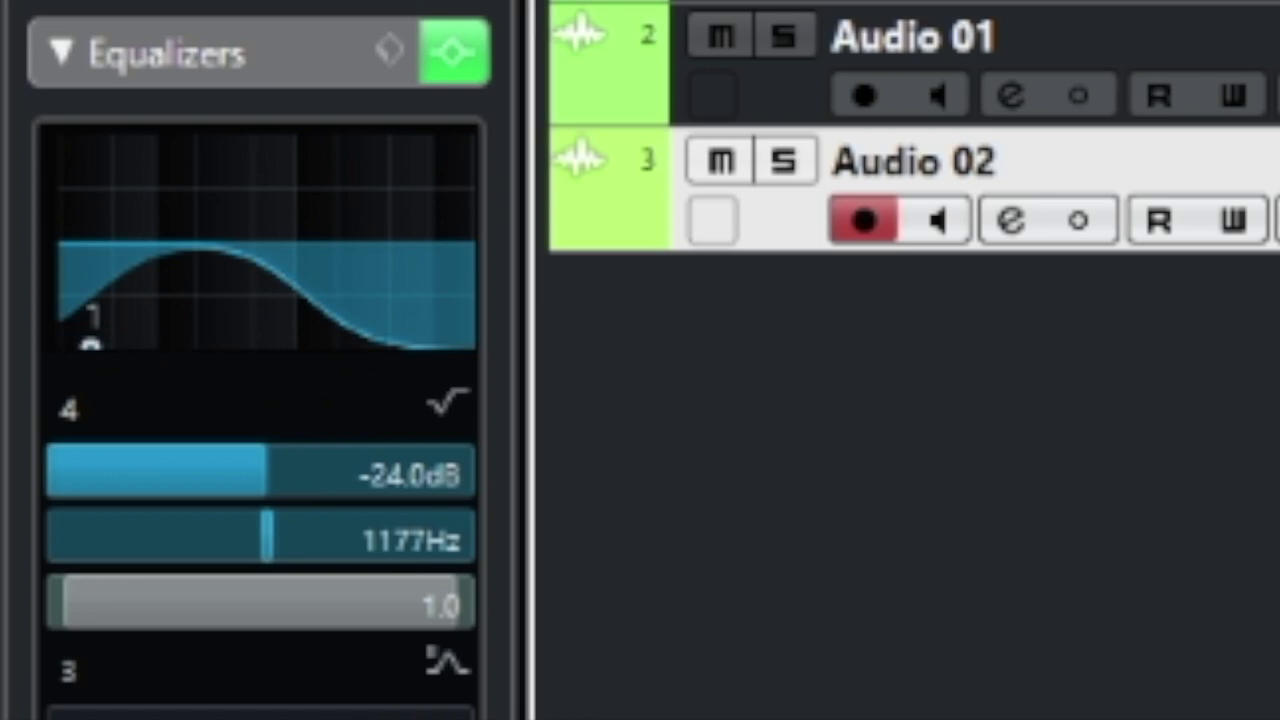
click(60, 52)
Load the OMEGA Ampworks Granophyre plug-in into the first insert slot of Audio 02
click(23, 233)
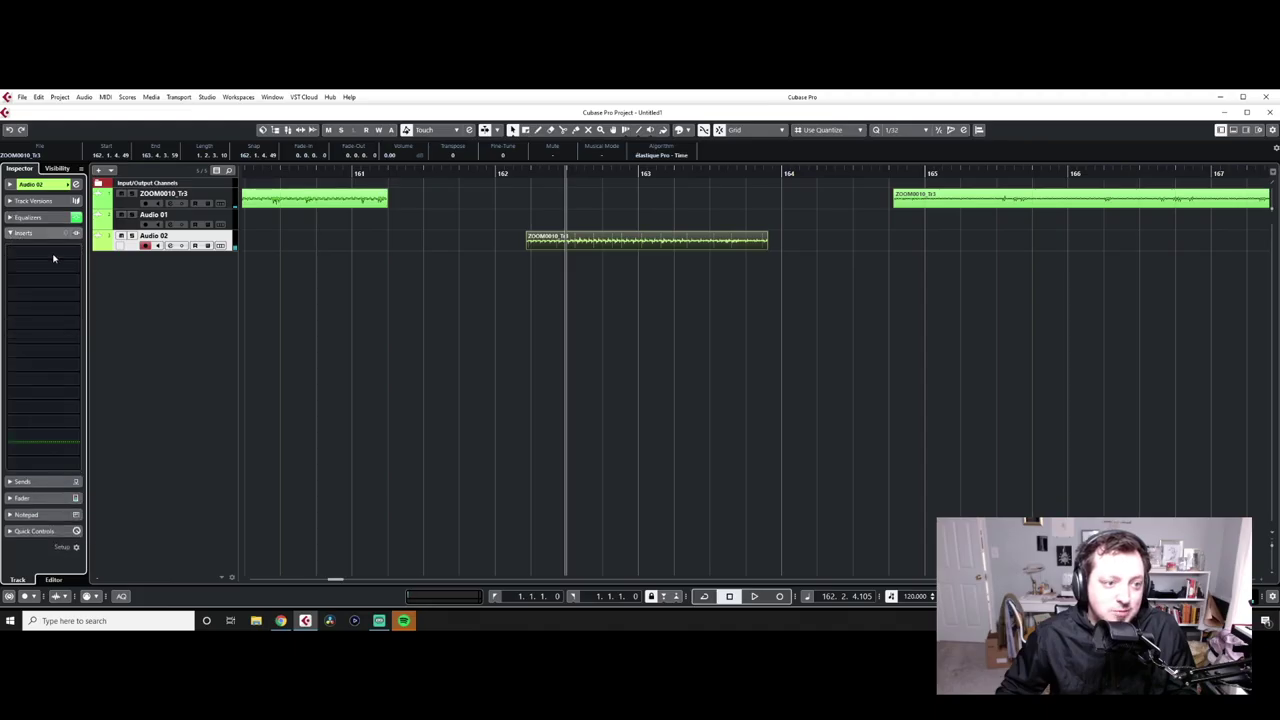
click(68, 260)
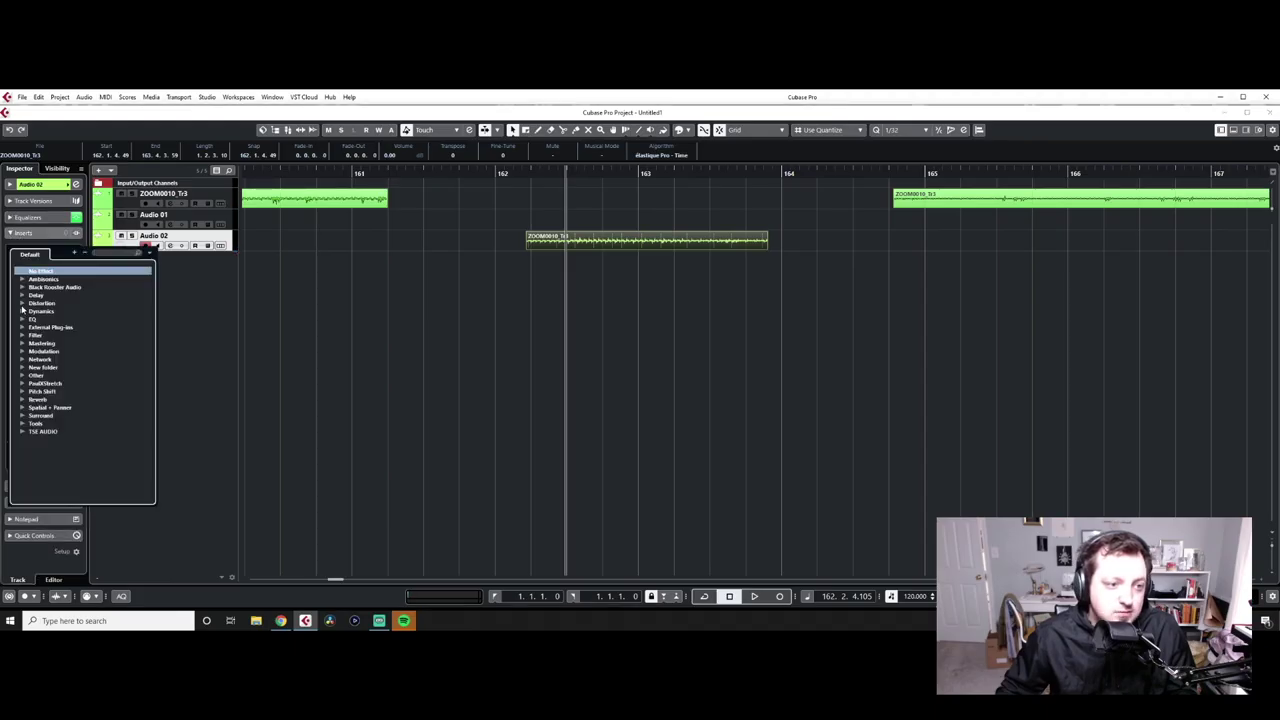
click(23, 376)
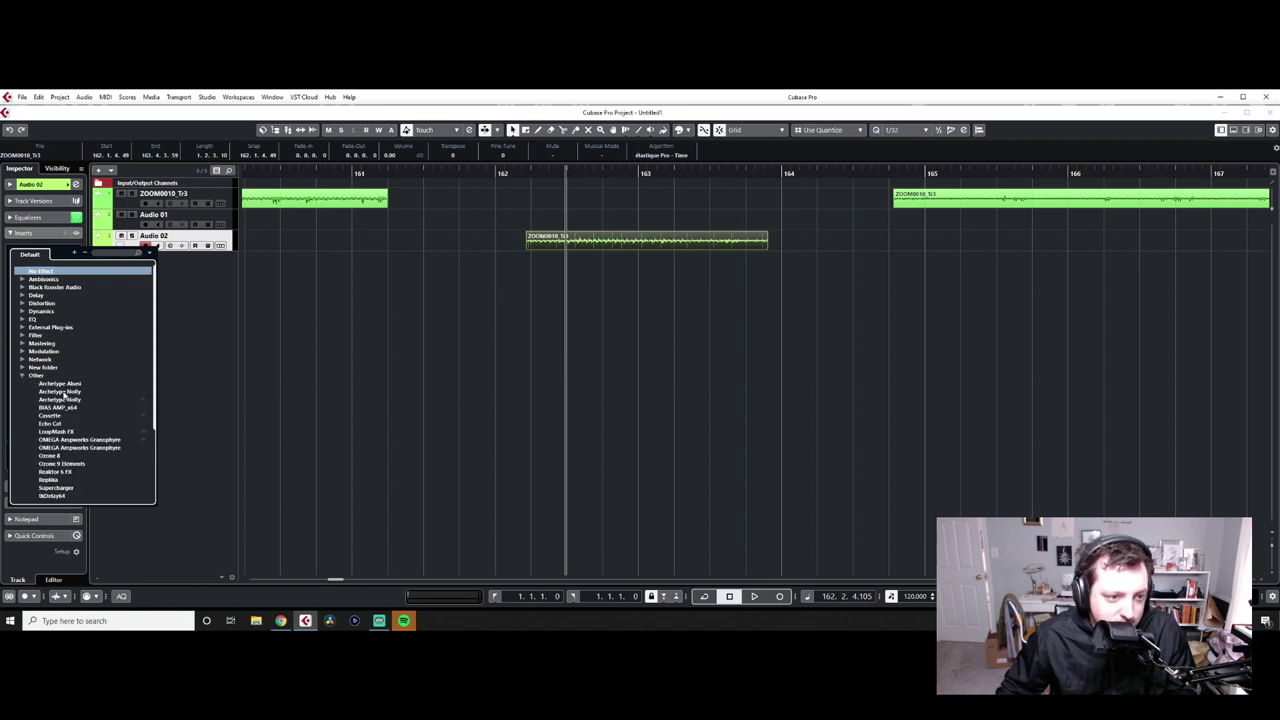
click(64, 394)
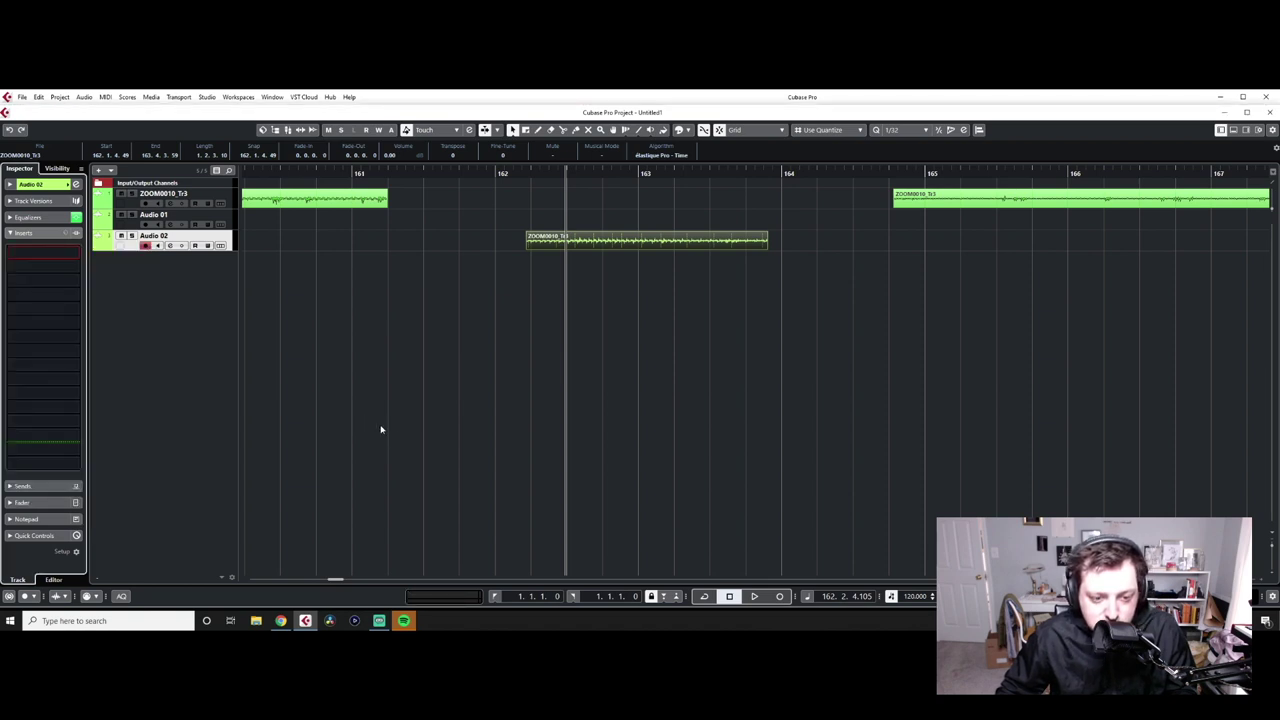
Open the amp plug-in's tuner beside the tracks and play the isolated clip from its start to check its pitch
click(421, 529)
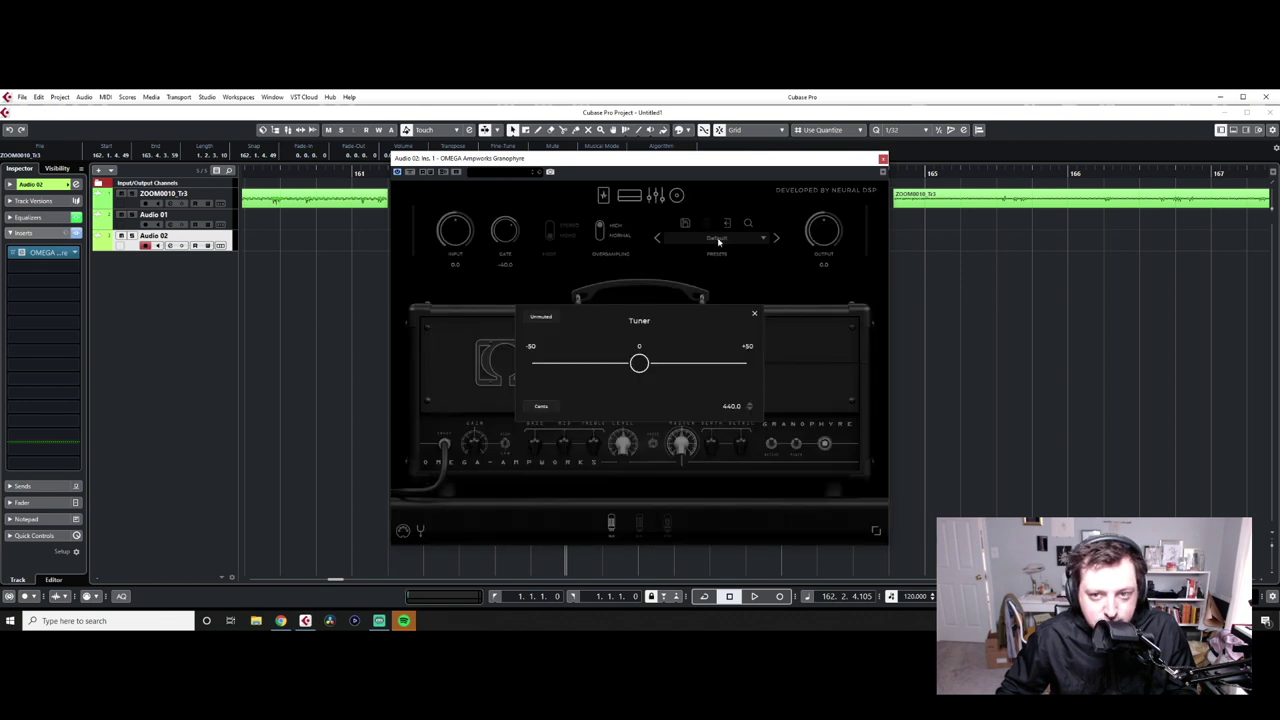
drag(677, 177, 595, 273)
click(525, 172)
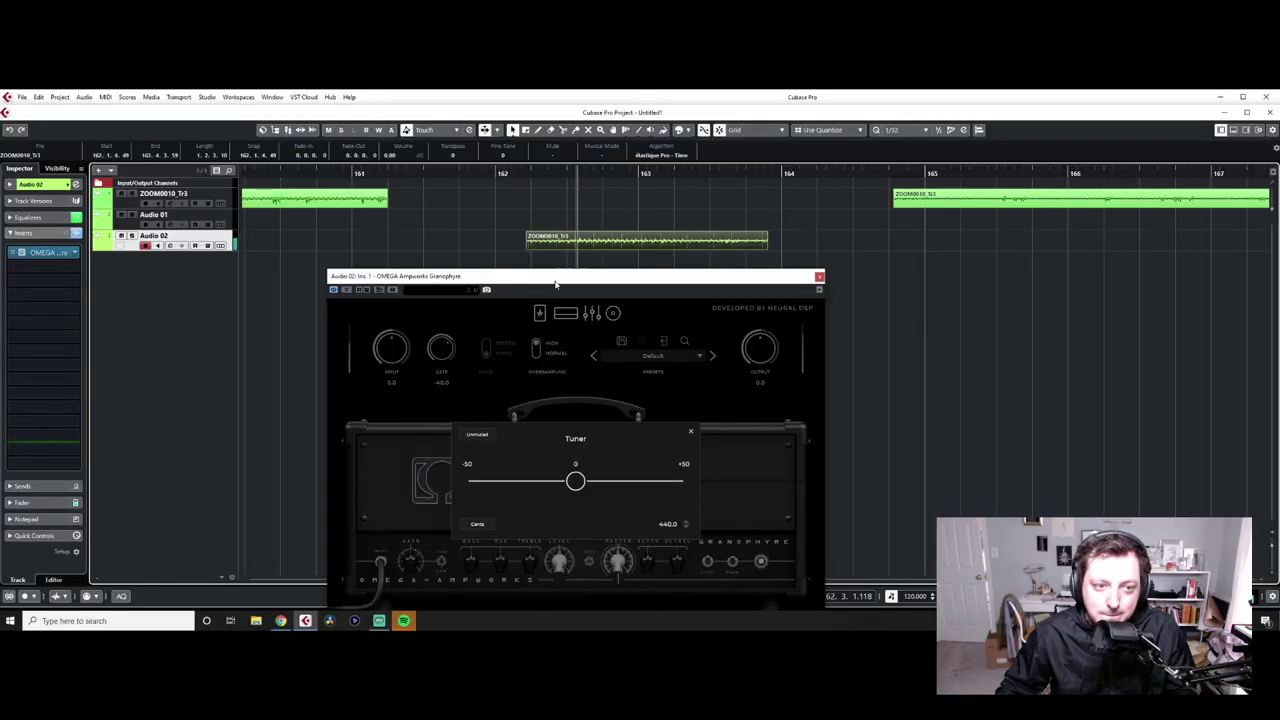
click(64, 218)
click(519, 173)
key(space)
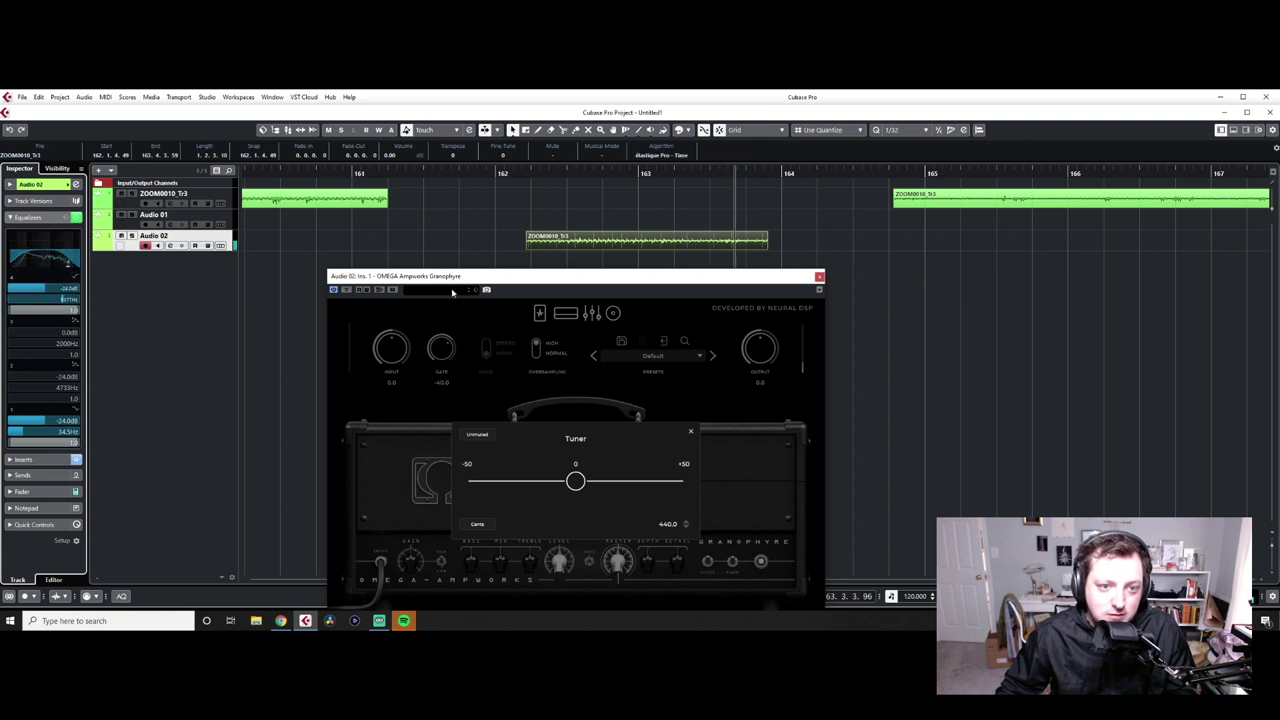
Close the amp plug-in's tuner, move its window clear of the isolated clip and play the clip through the amp
drag(458, 281, 443, 199)
click(496, 323)
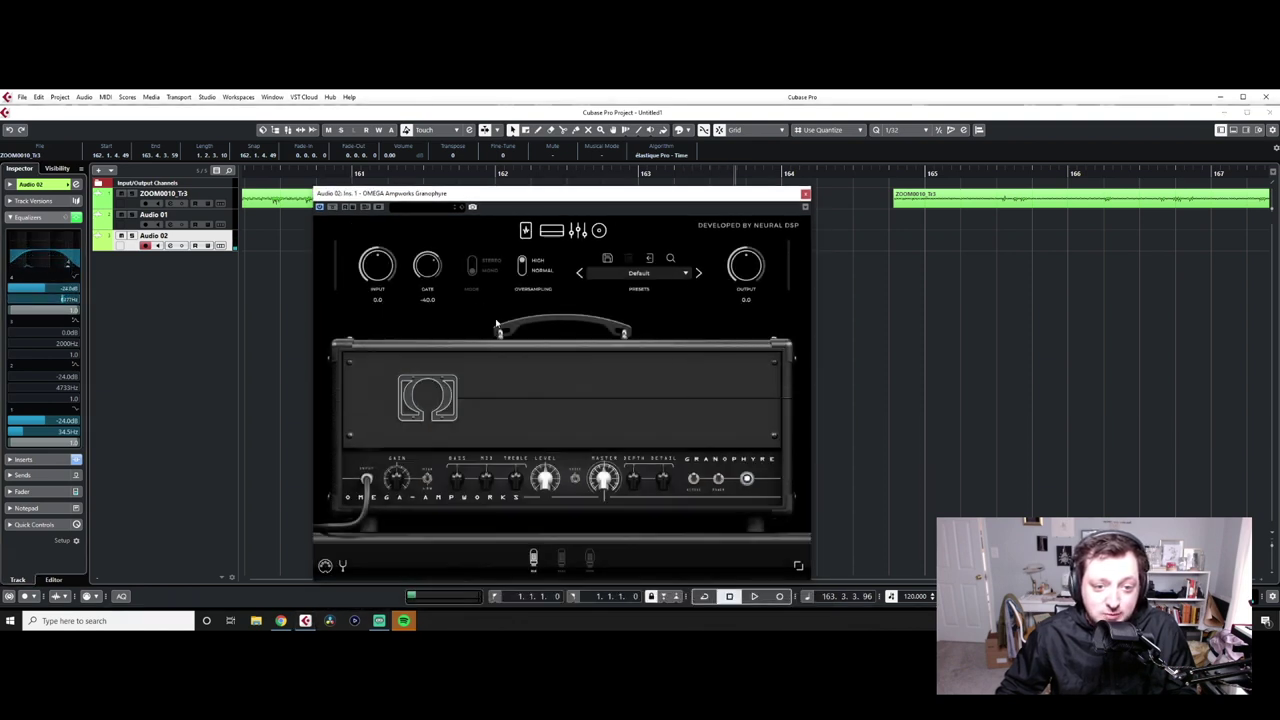
drag(629, 195, 334, 159)
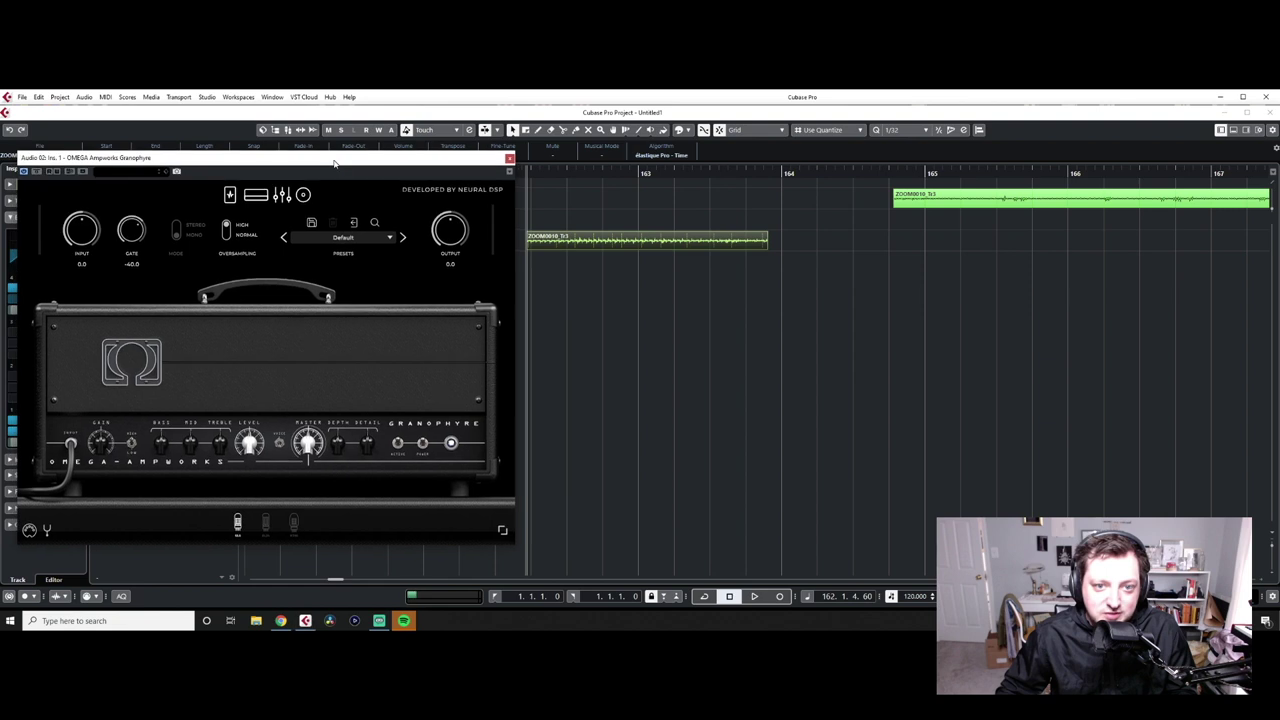
key(space)
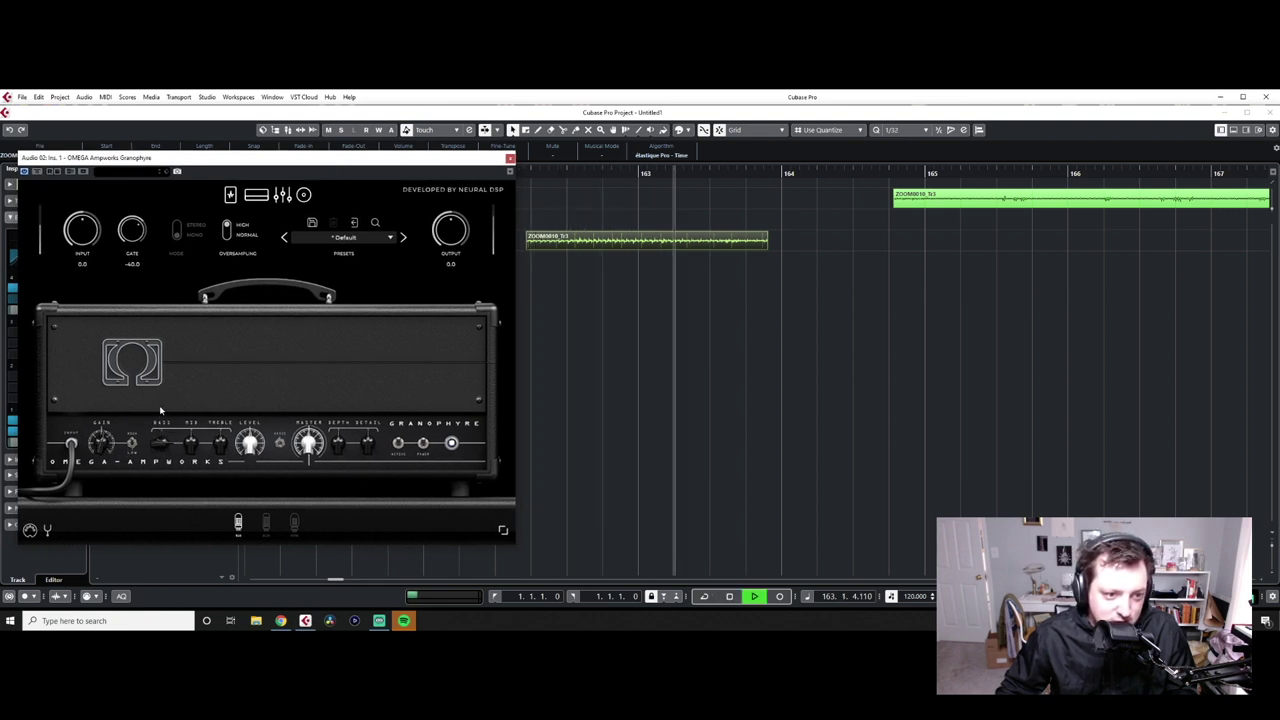
key(space)
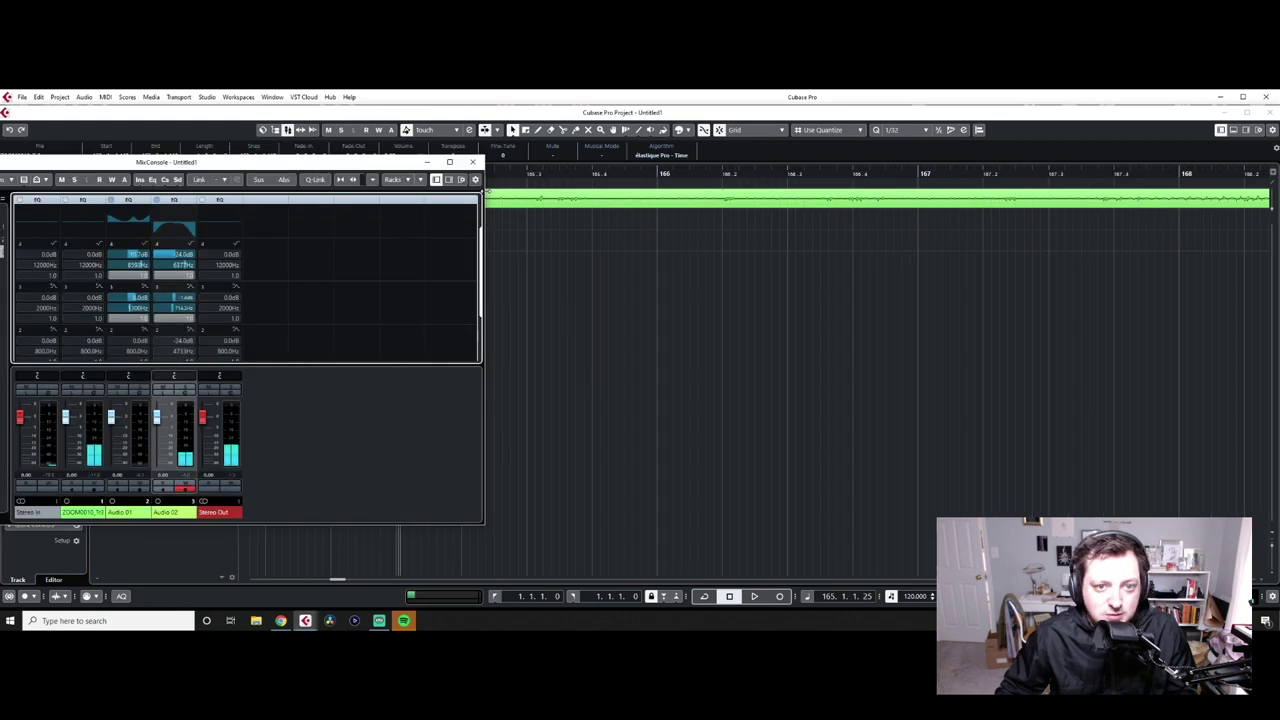
Narrow the MixConsole window and place the playhead at the start of the isolated clip on Audio 02
drag(487, 240, 417, 240)
scroll(603, 281, left, 2)
scroll(603, 281, left, 4)
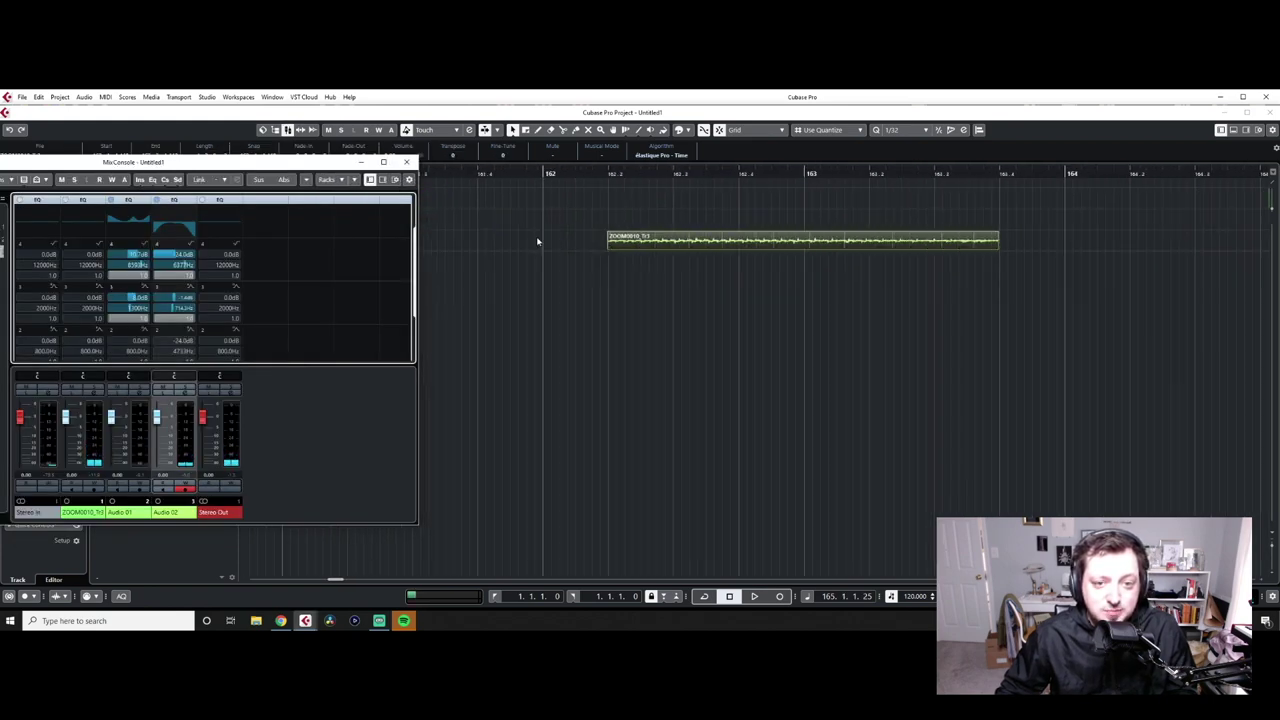
click(609, 175)
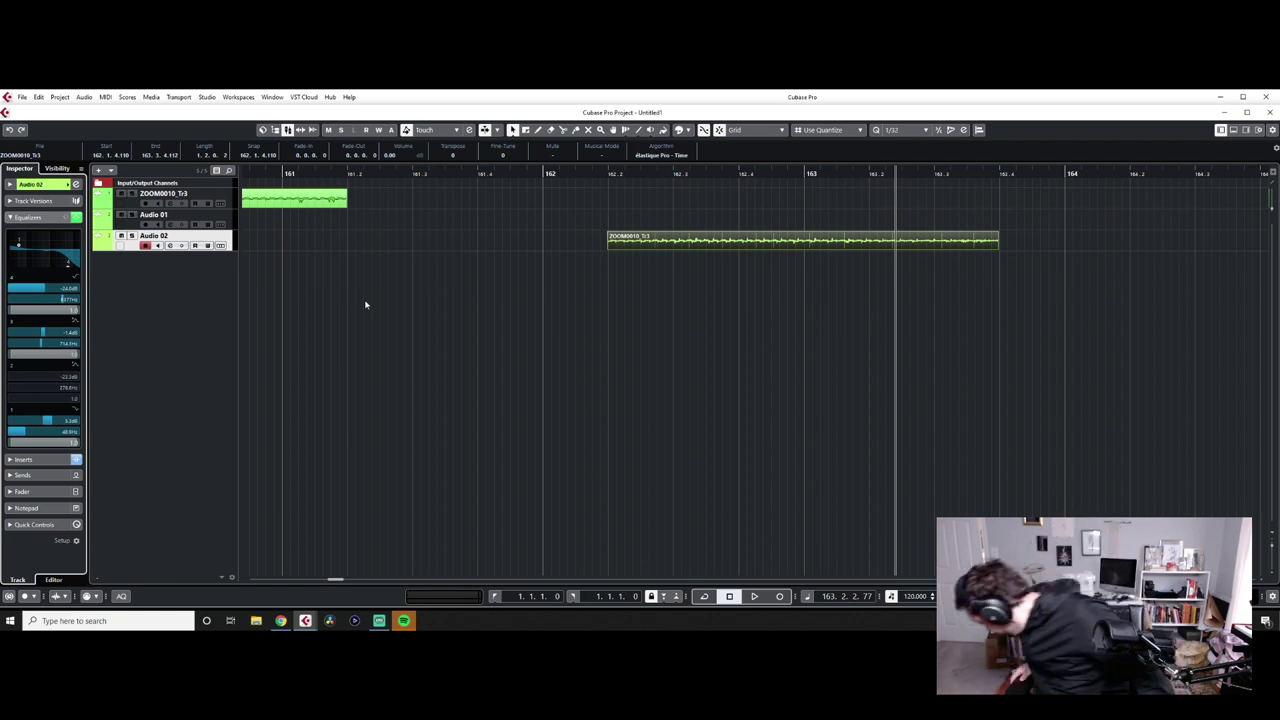
Deselect the isolated clip and cycle playback around it, with locators at 162.2.1.0 and 163.4.1.0
click(561, 398)
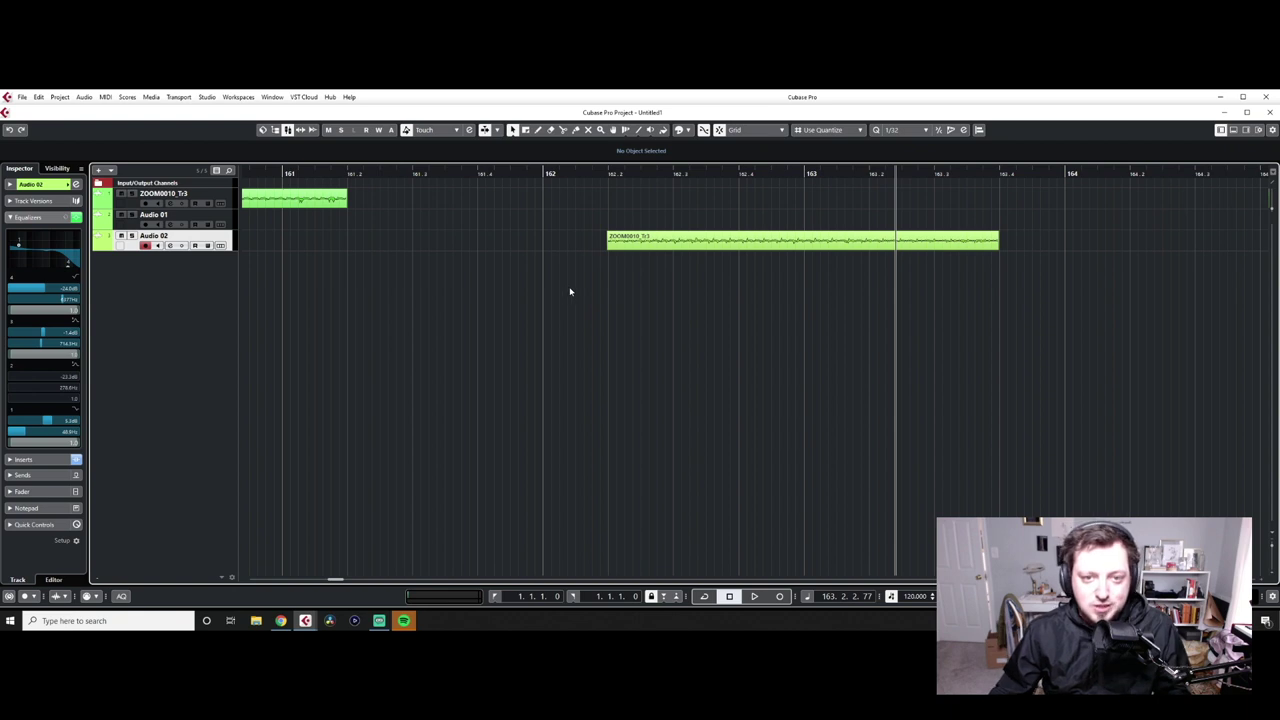
scroll(563, 287, down, 3)
scroll(389, 260, left, 4)
scroll(390, 261, down, 3)
scroll(391, 263, left, 3)
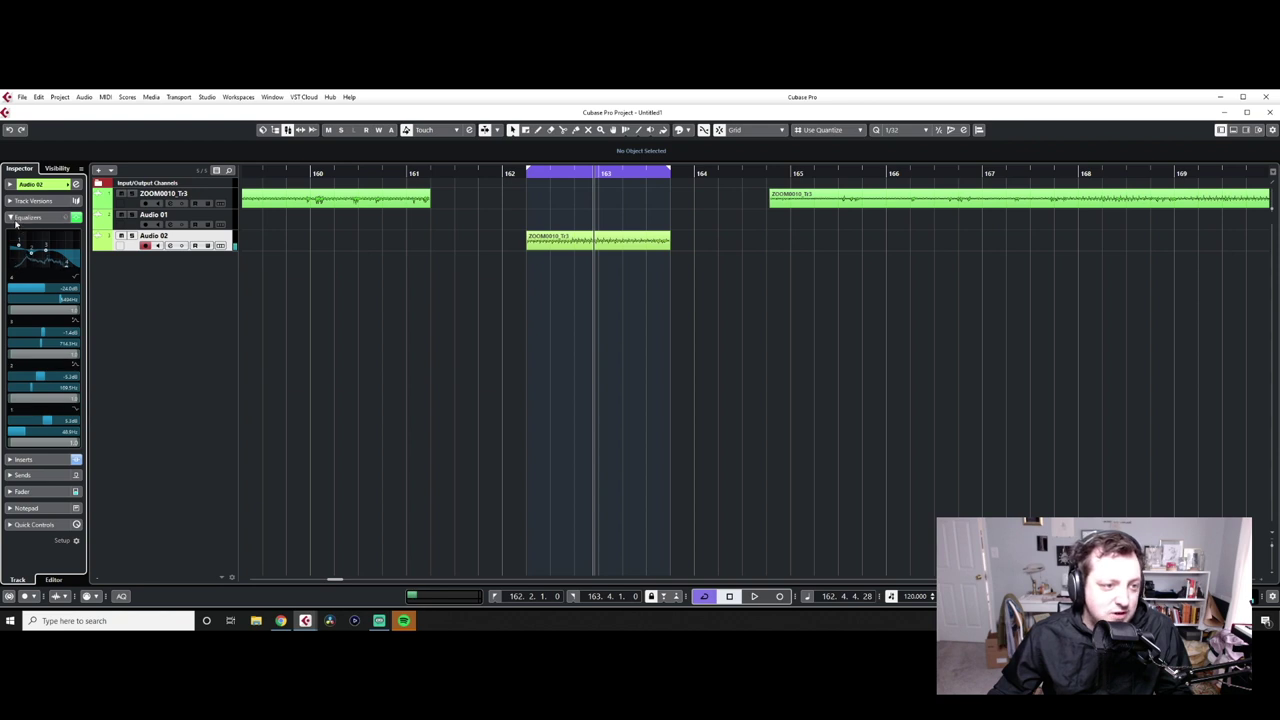
Open the tuner of Audio 02's OMEGA amp insert and play the looped clip to check its pitch
click(15, 217)
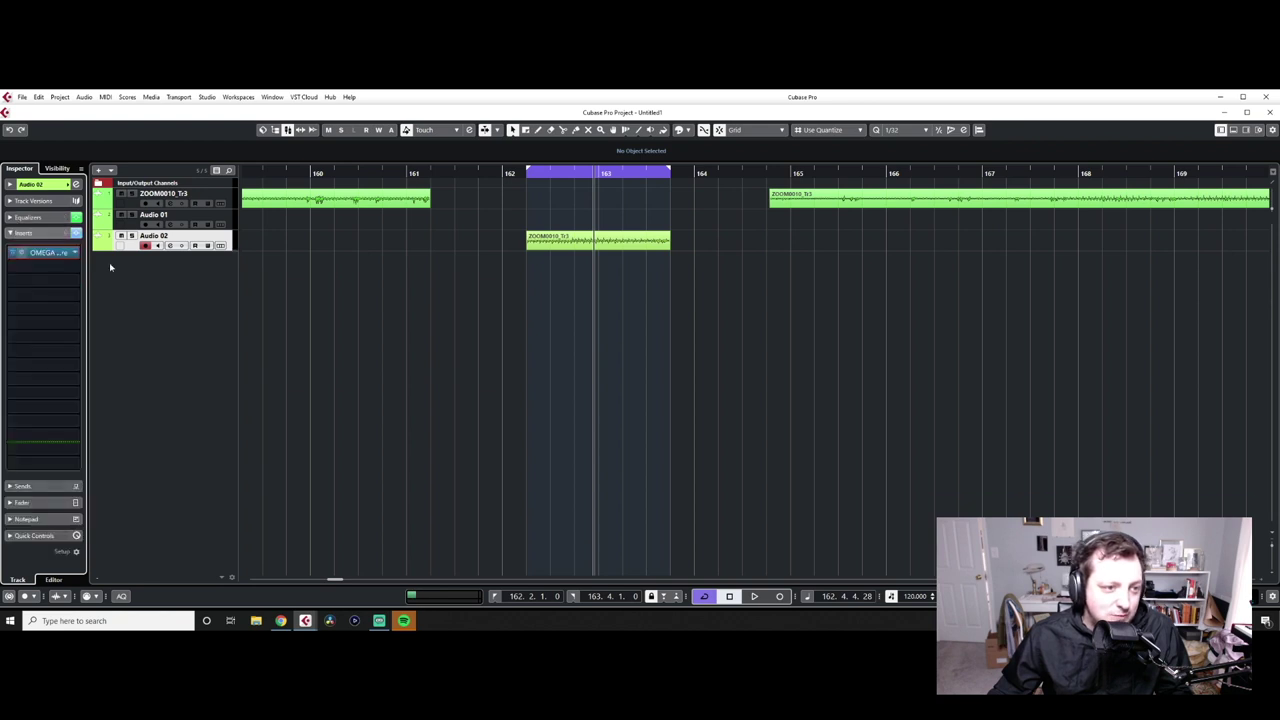
click(63, 251)
click(46, 530)
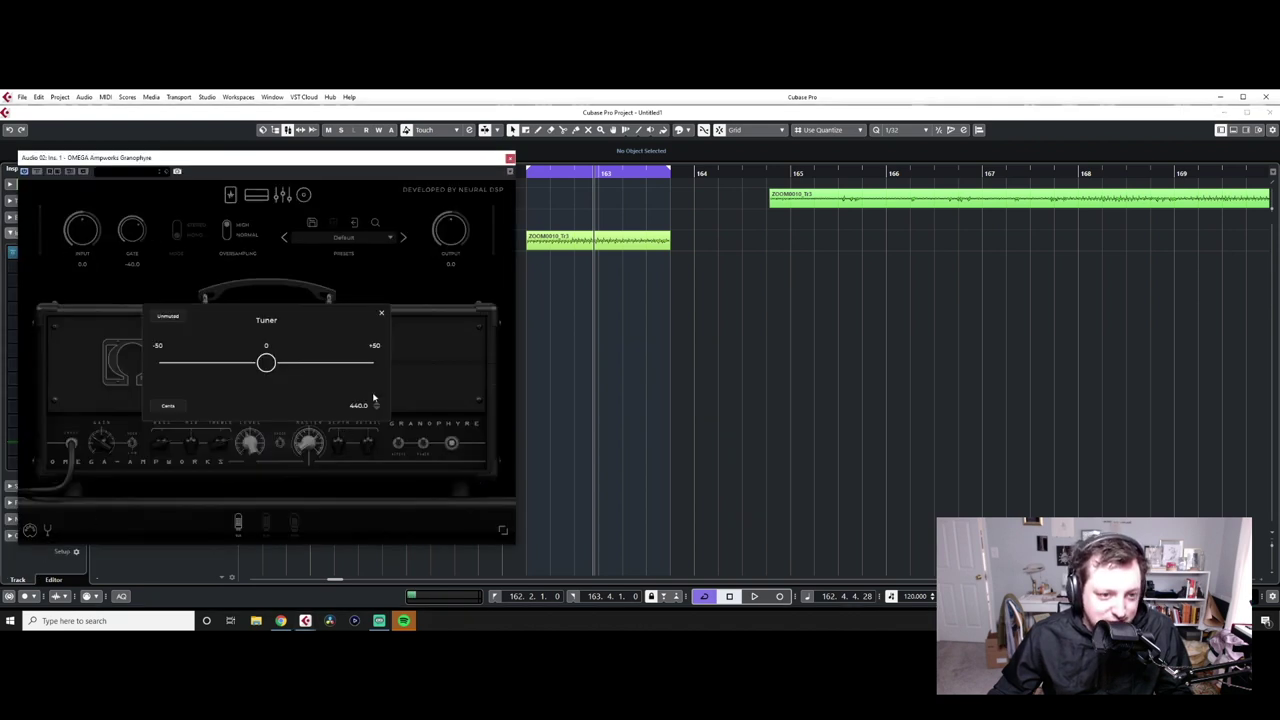
key(space)
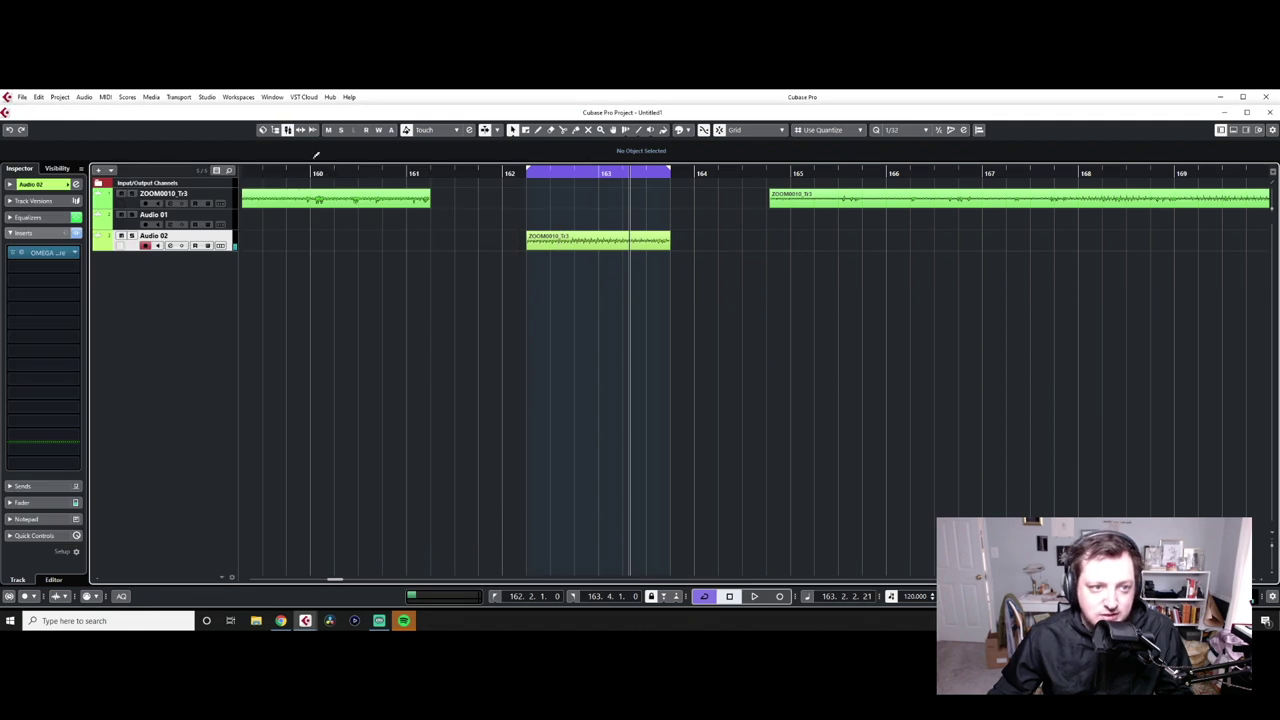
Solo Audio 02 and open the audio mixdown export settings
click(25, 98)
click(132, 236)
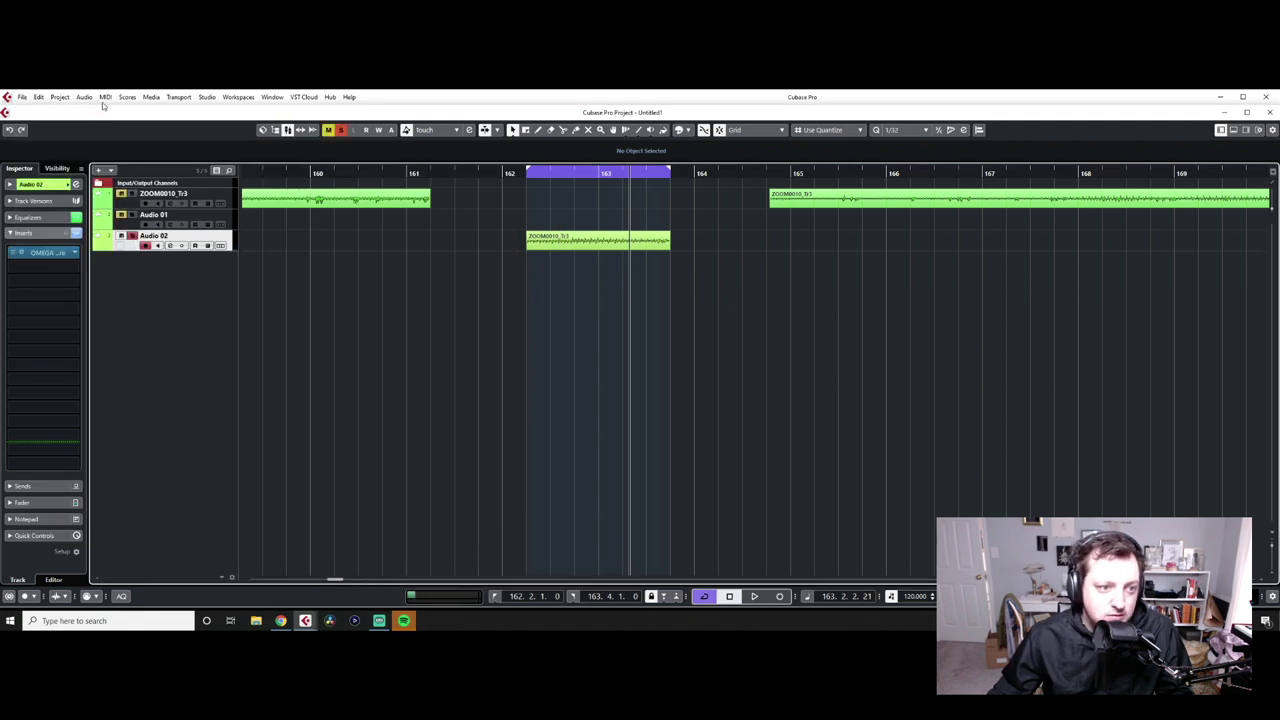
click(22, 97)
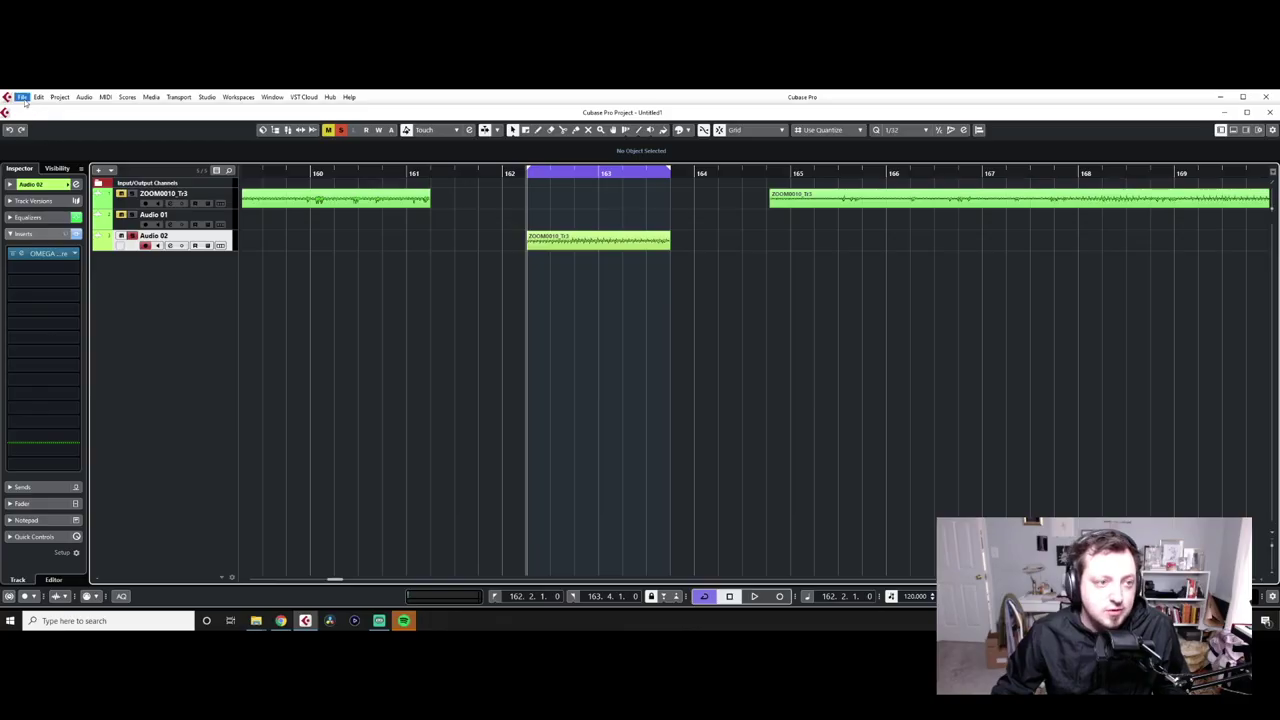
click(22, 97)
mouse_move(85, 258)
click(175, 252)
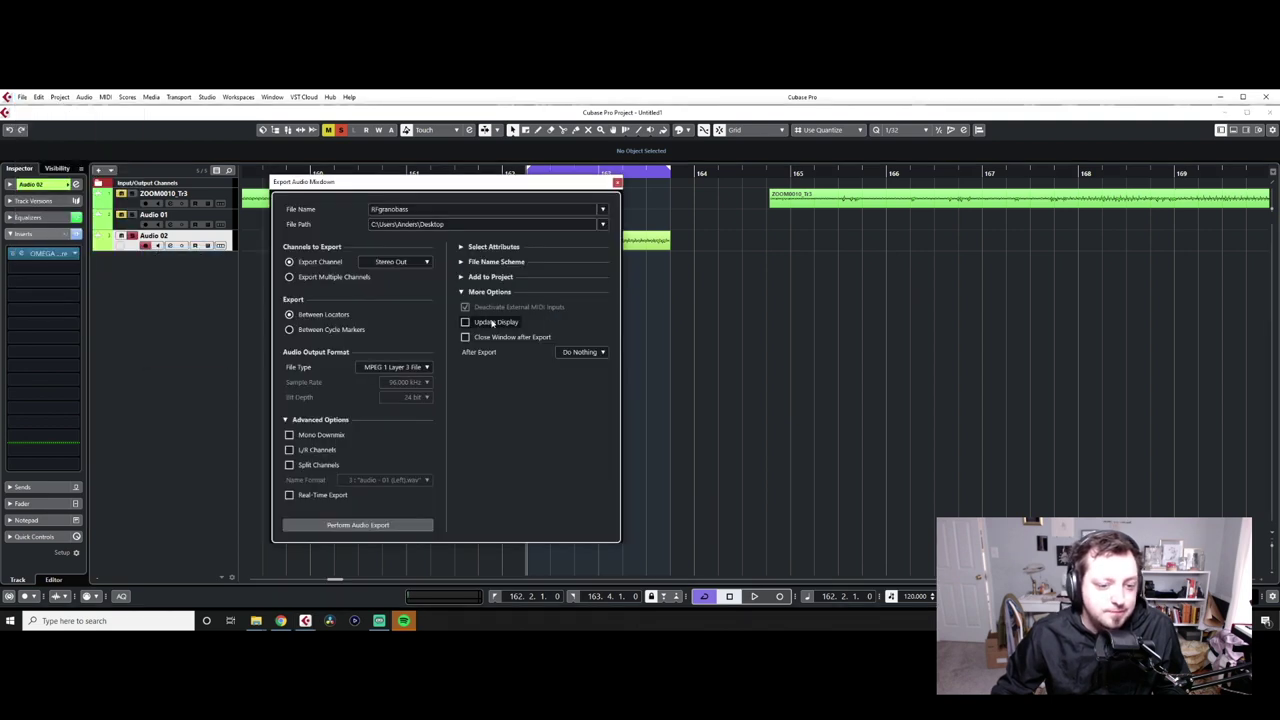
Export the range between the locators as RFgranobass, a Wave file at 96.000 kHz and 24 bit
click(405, 372)
click(400, 378)
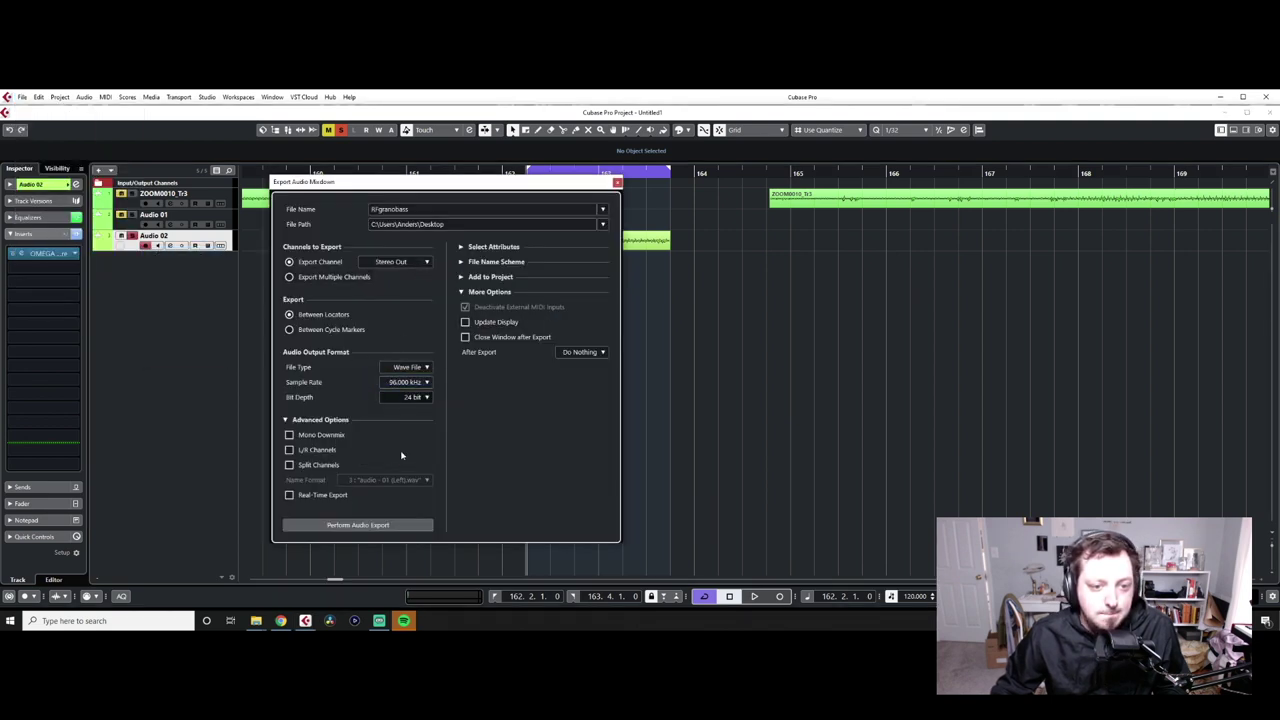
click(404, 525)
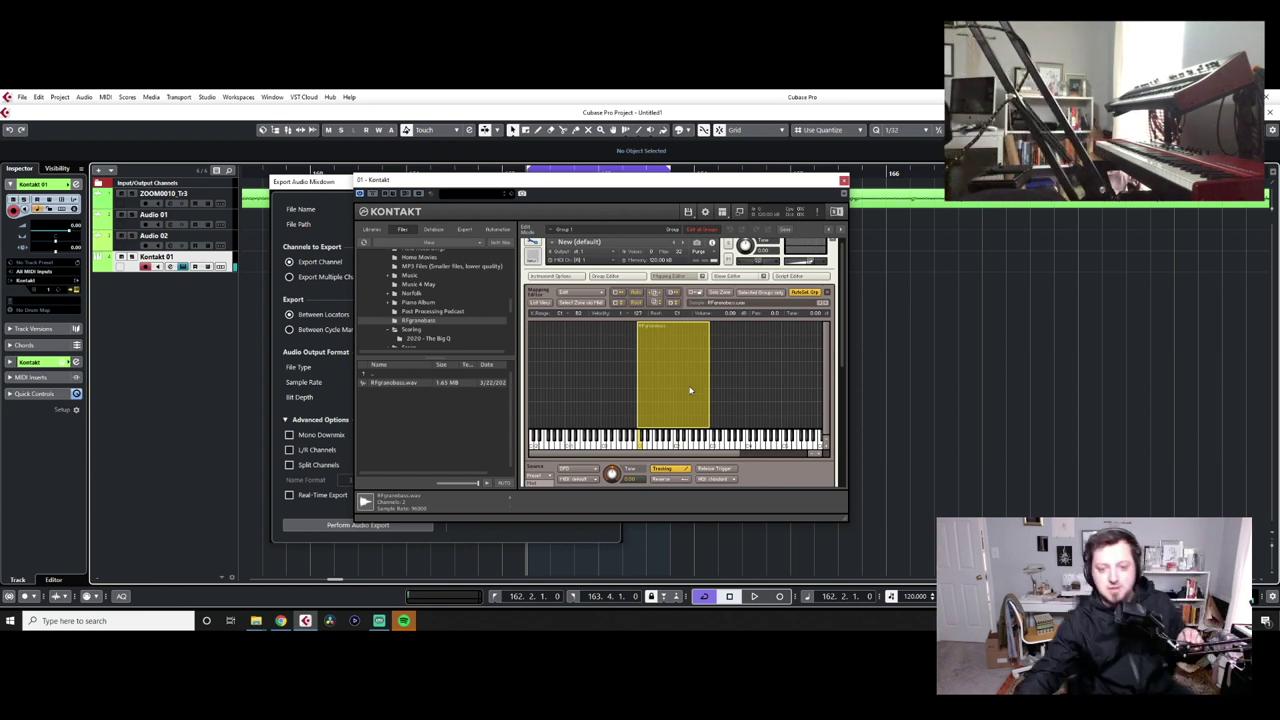
Extend the RFgranobass zone about two octaves below its root key in Kontakt, end it just above the root, and close the instrument window
drag(634, 408, 570, 418)
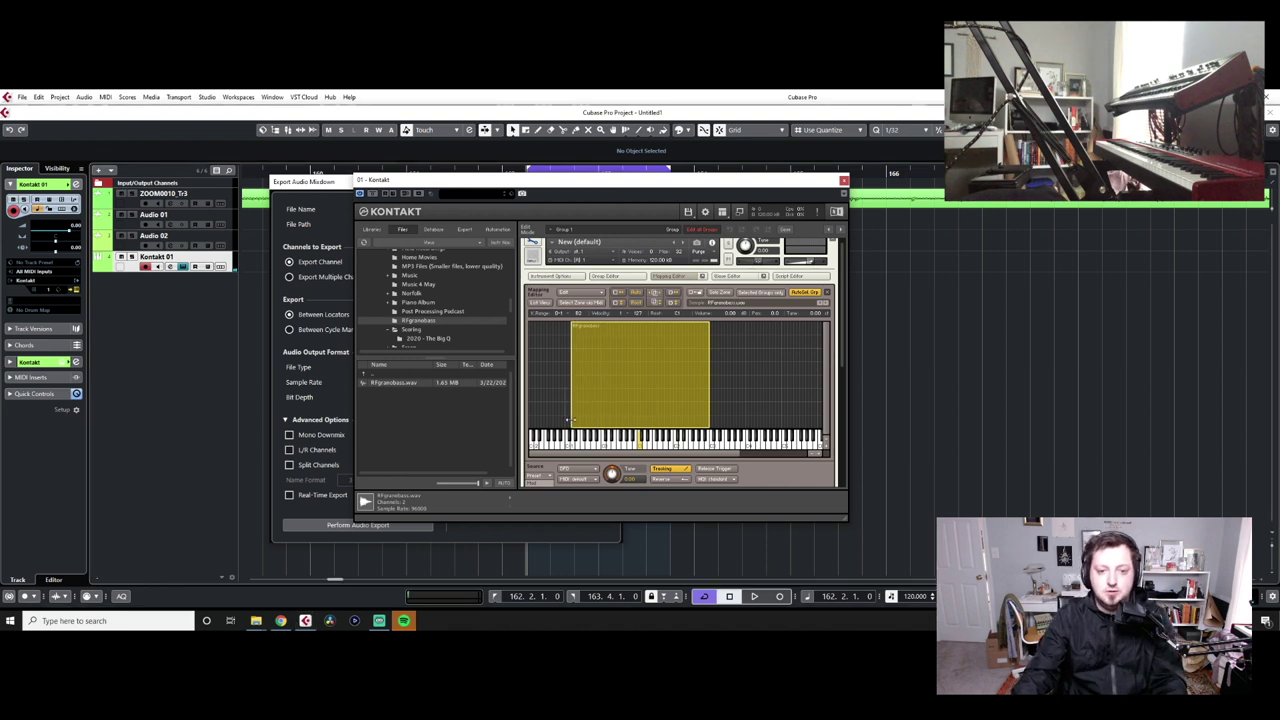
drag(716, 406, 645, 418)
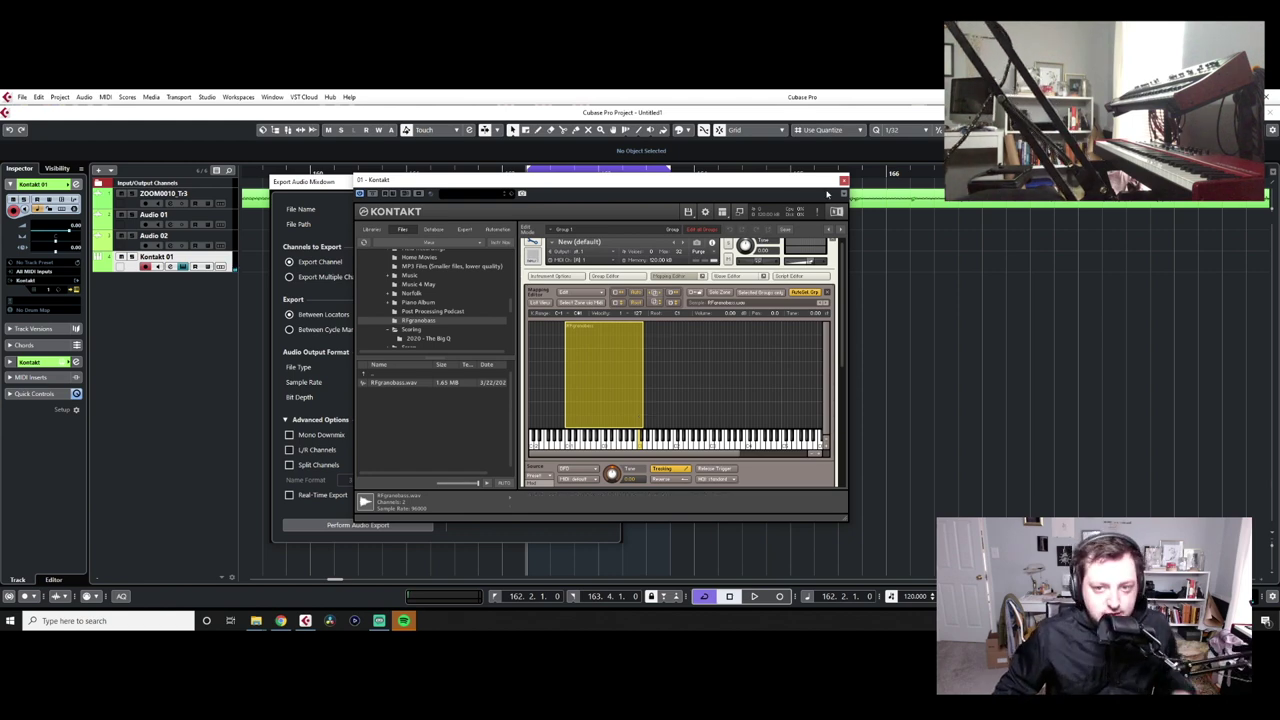
click(844, 180)
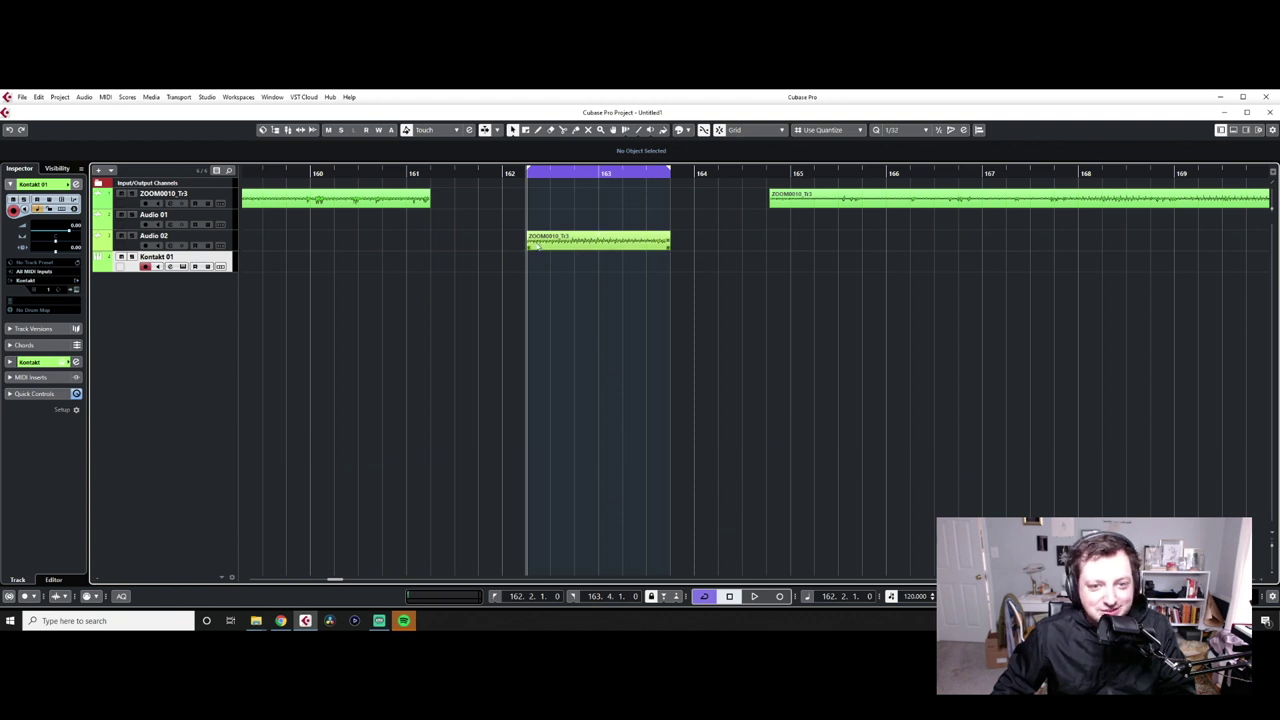
Play the source clip, reopen Kontakt 01's instrument, and move the sample start to 10824 and the loop start to 48216
key(space)
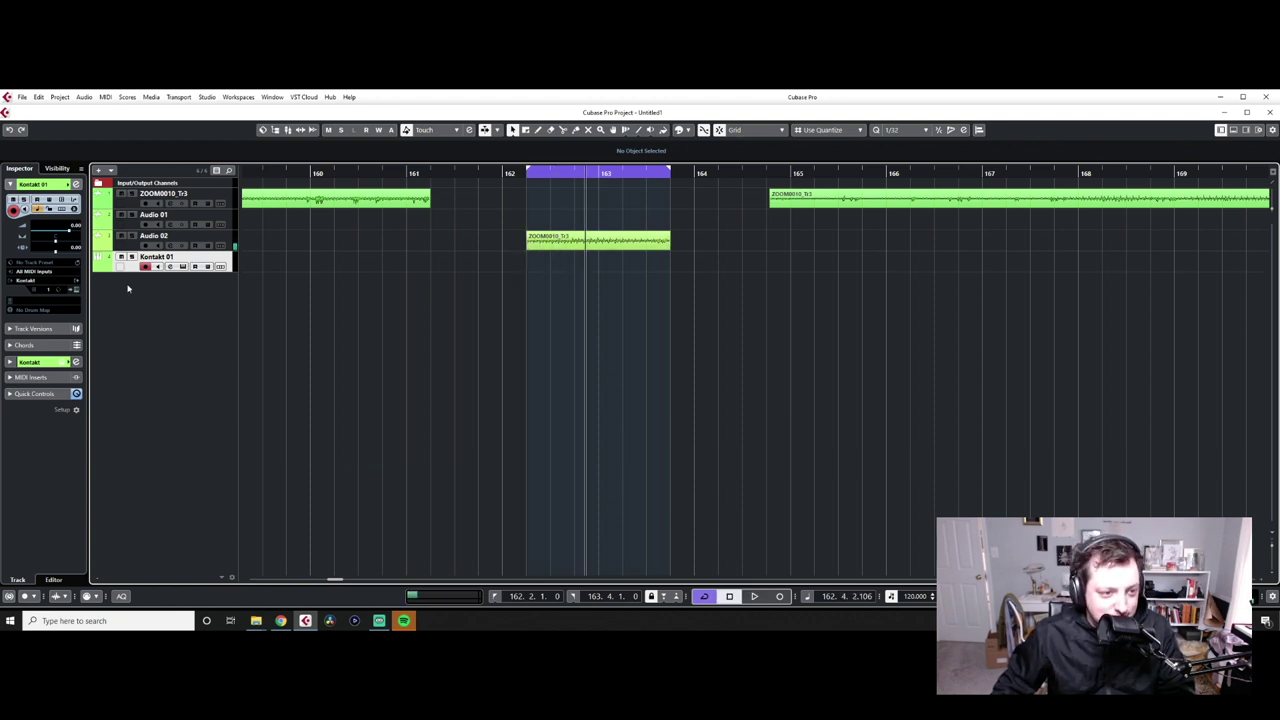
click(182, 266)
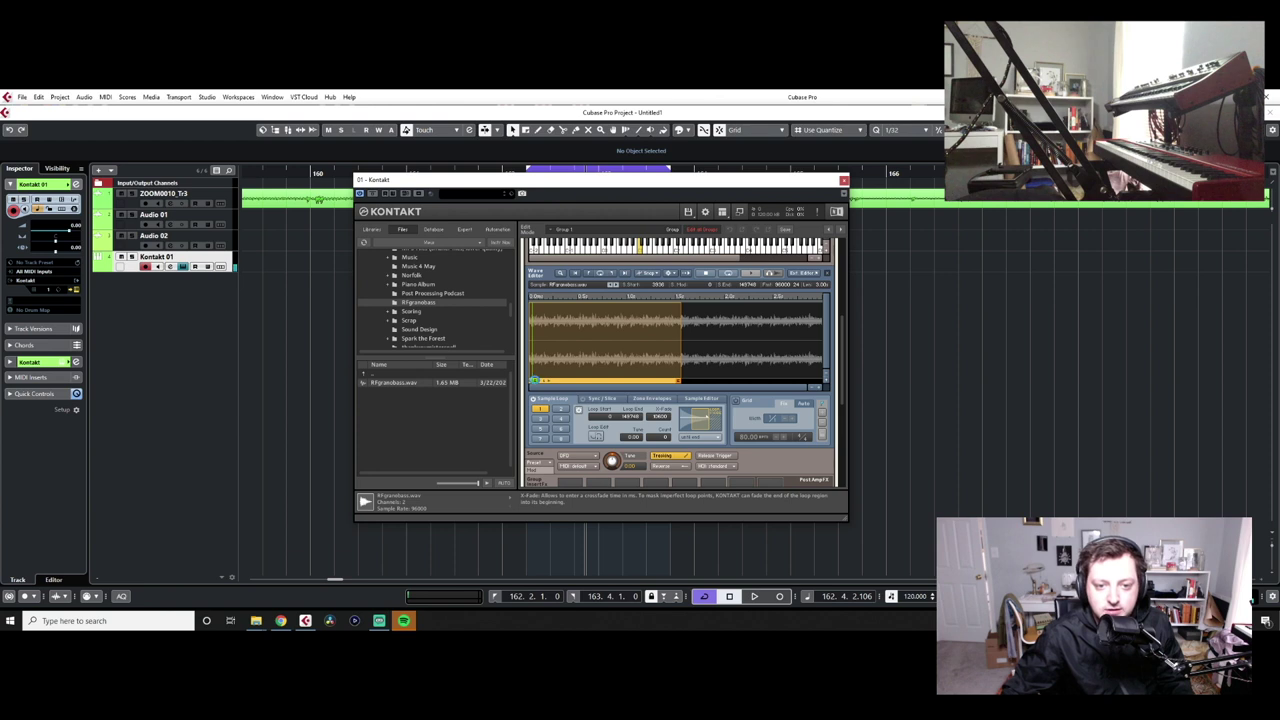
drag(532, 384, 545, 381)
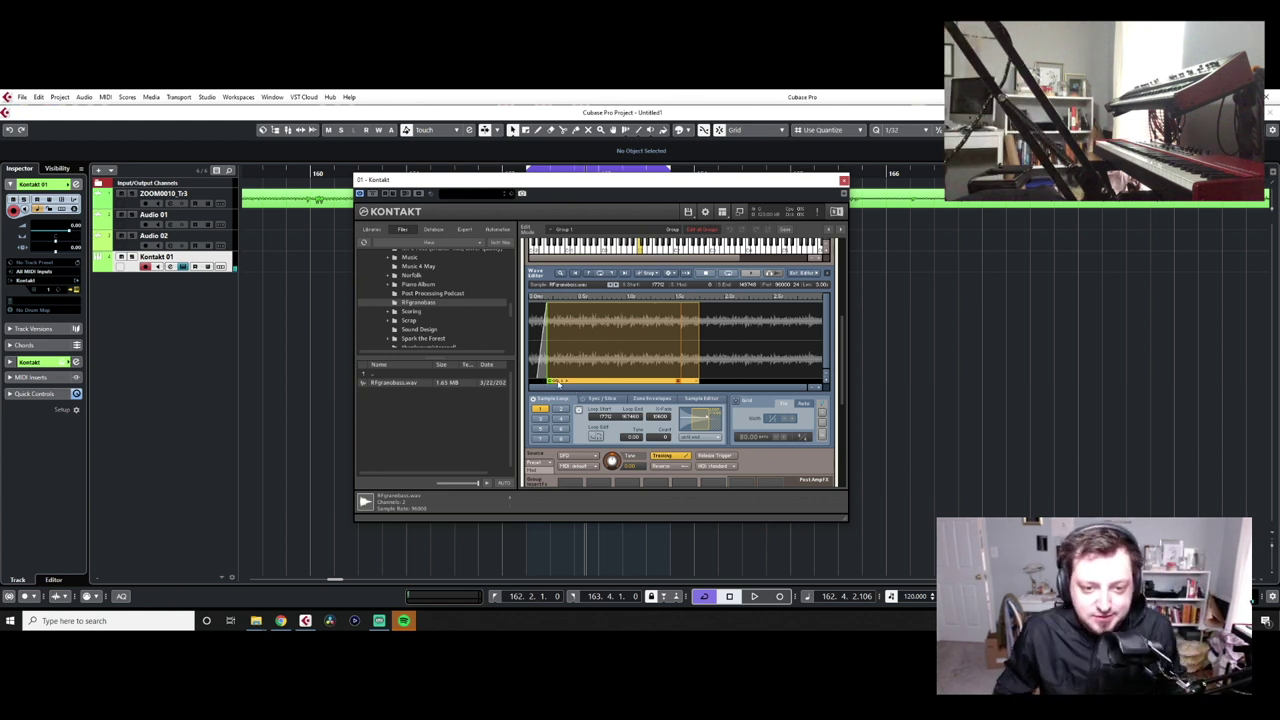
mouse_move(547, 381)
mouse_down()
mouse_move(540, 372)
mouse_move(575, 363)
mouse_up()
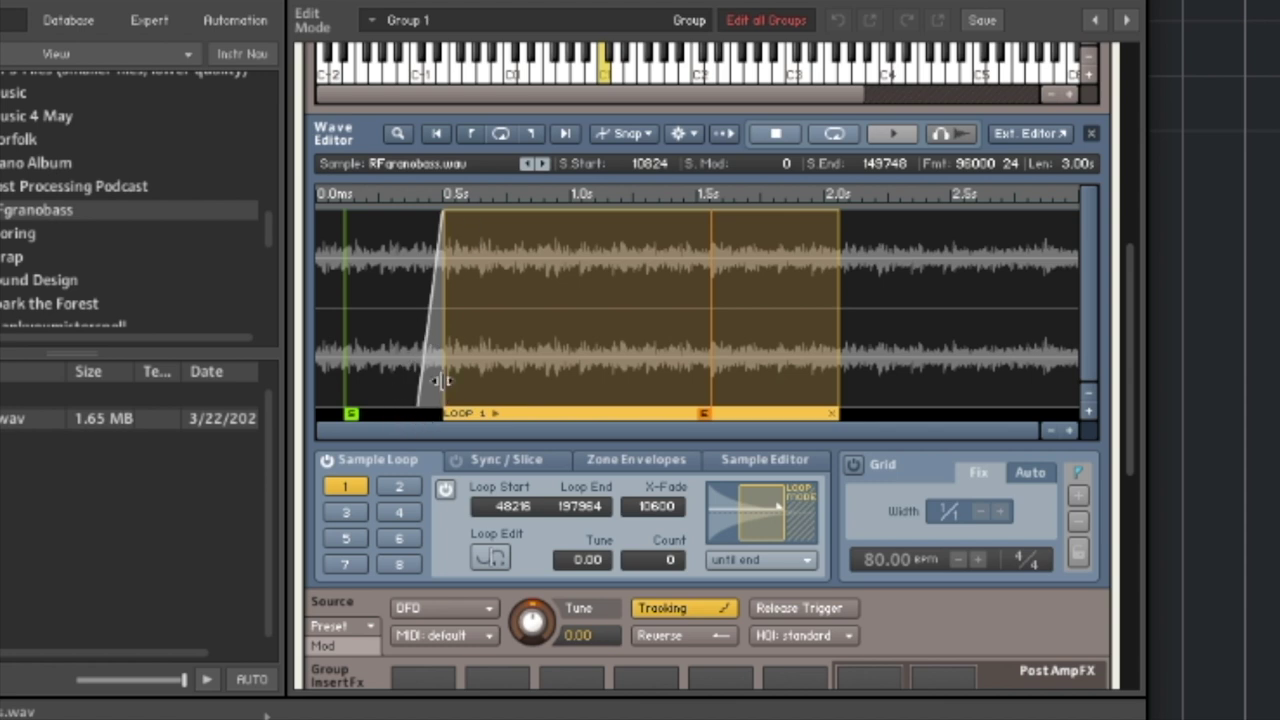
Move Kontakt's sample loop back to start at 10332, shift it to the sample's very beginning, and nudge it slightly later
drag(441, 380, 362, 383)
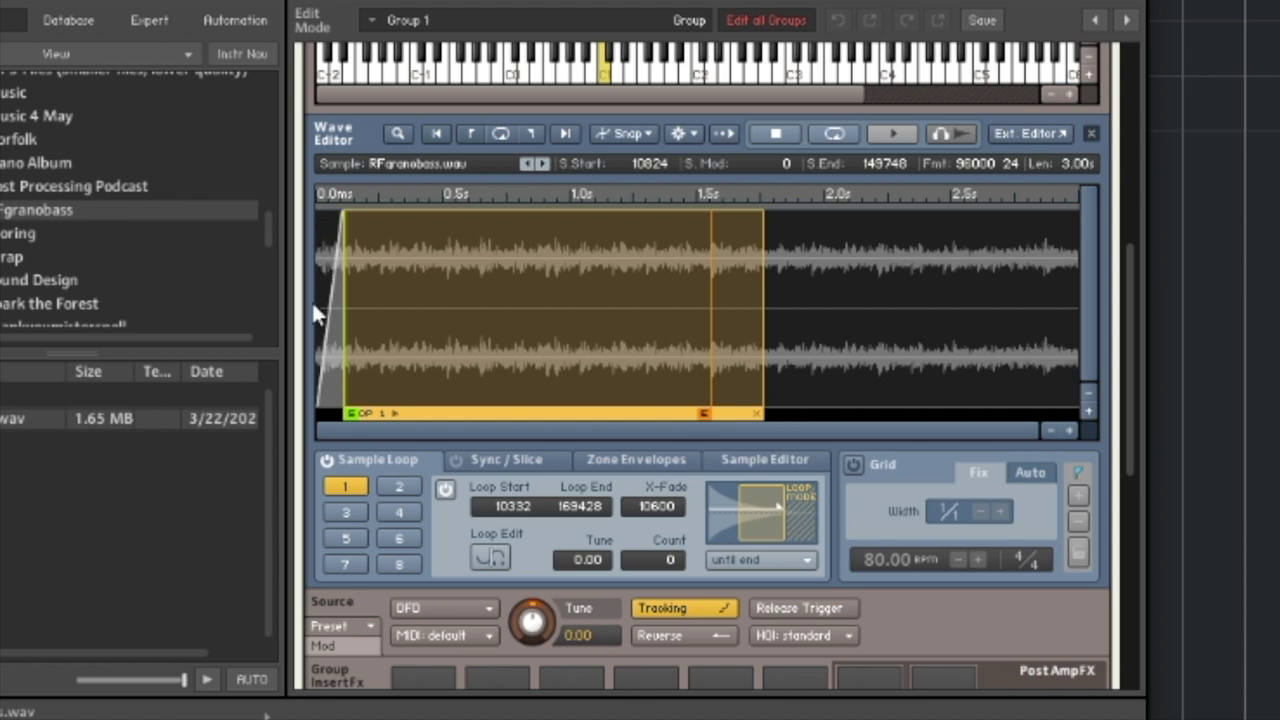
drag(361, 271, 332, 277)
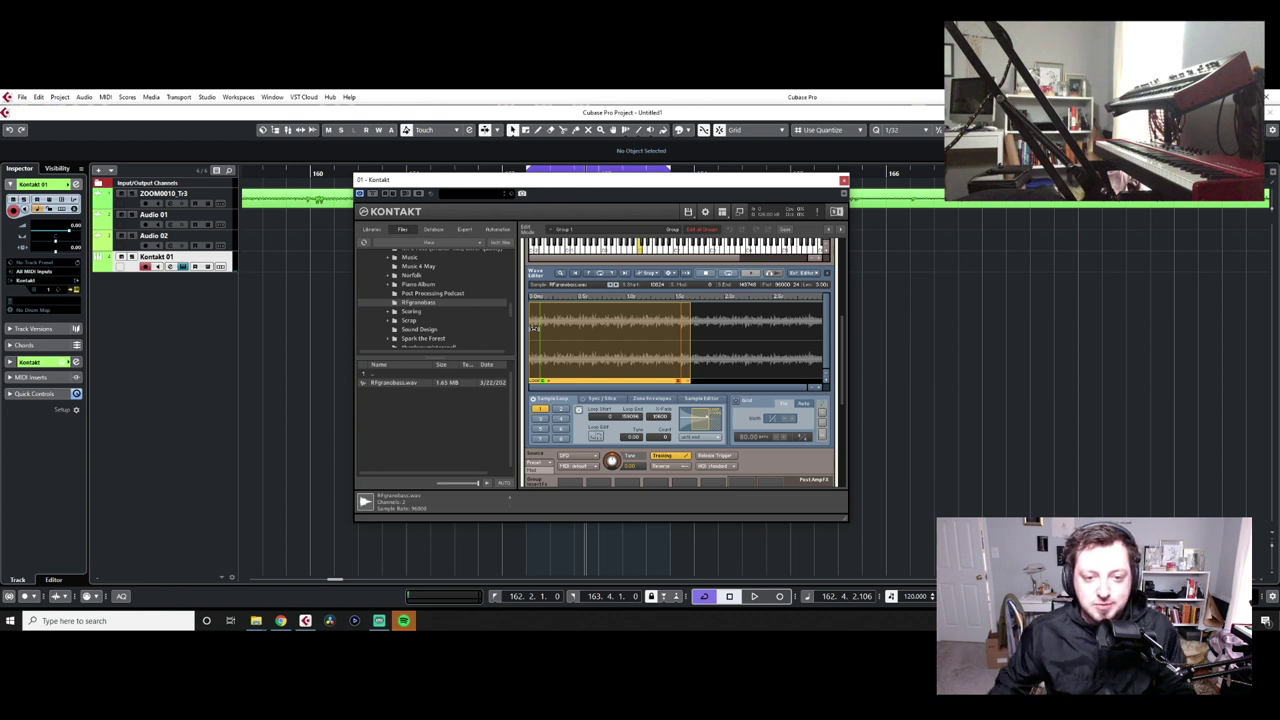
drag(533, 328, 545, 333)
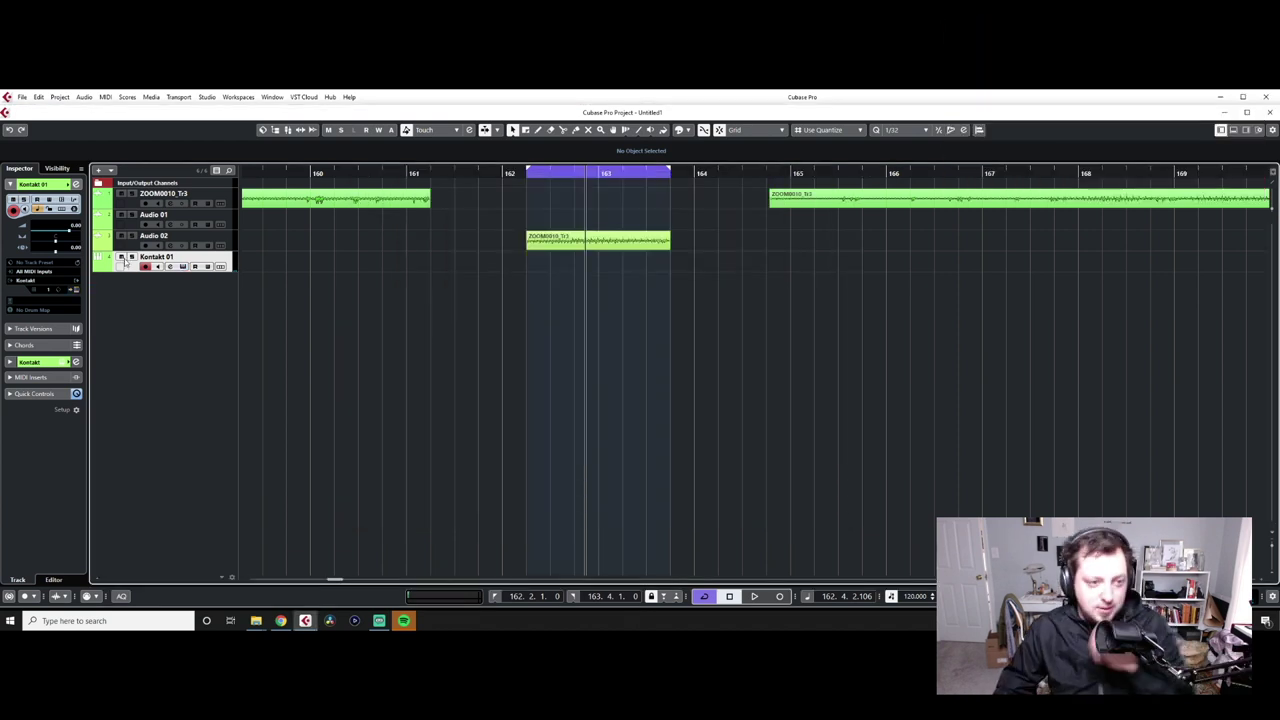
Select Audio 02 and review its equalizer and fader settings
click(126, 244)
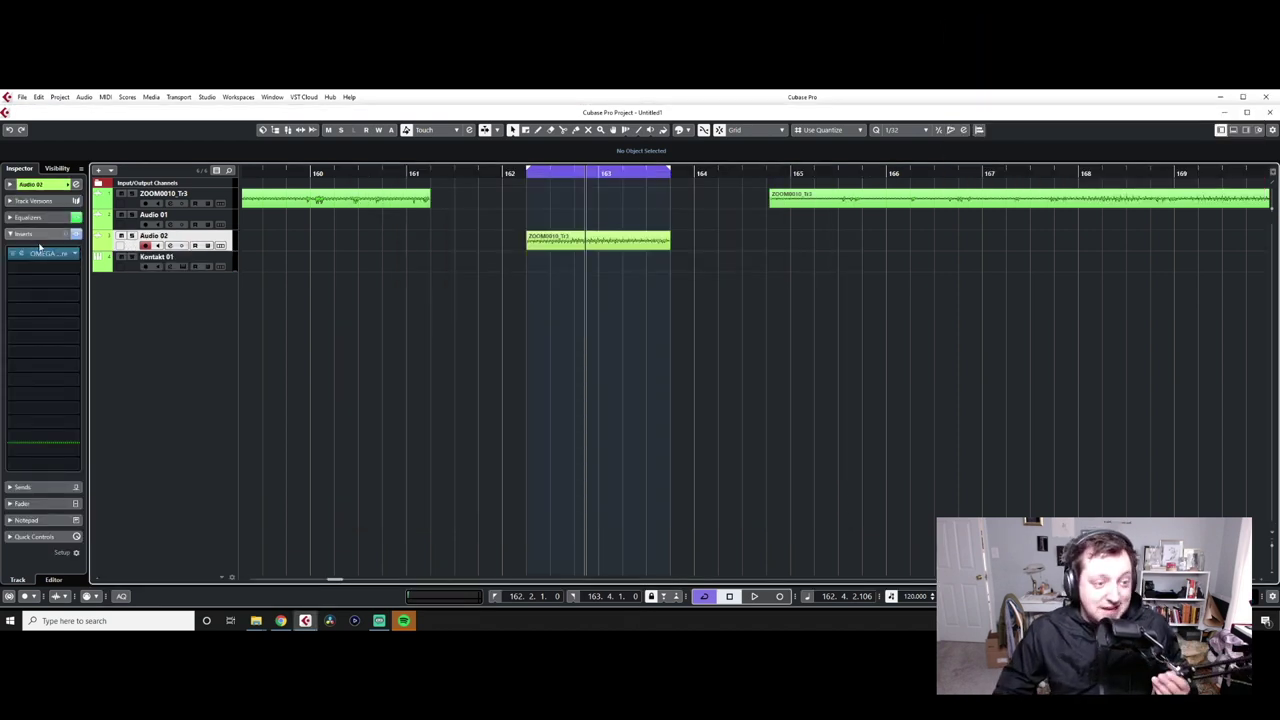
click(27, 217)
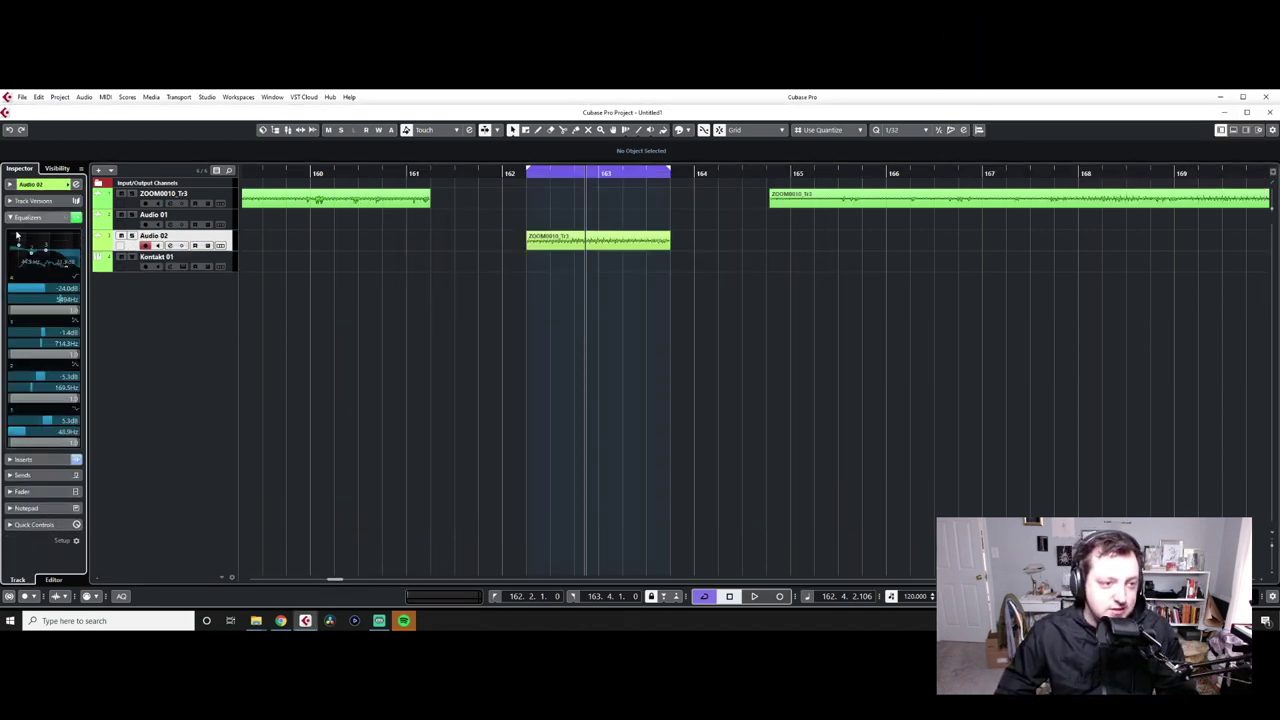
click(27, 217)
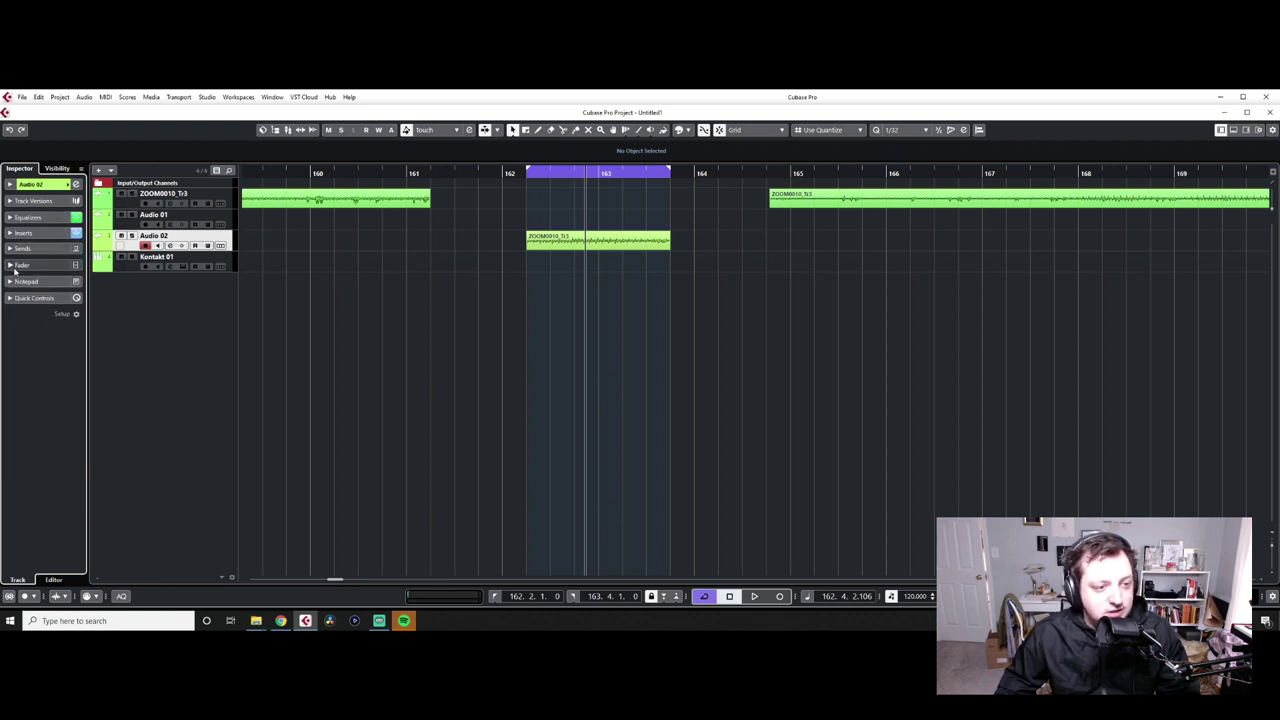
click(20, 265)
click(12, 265)
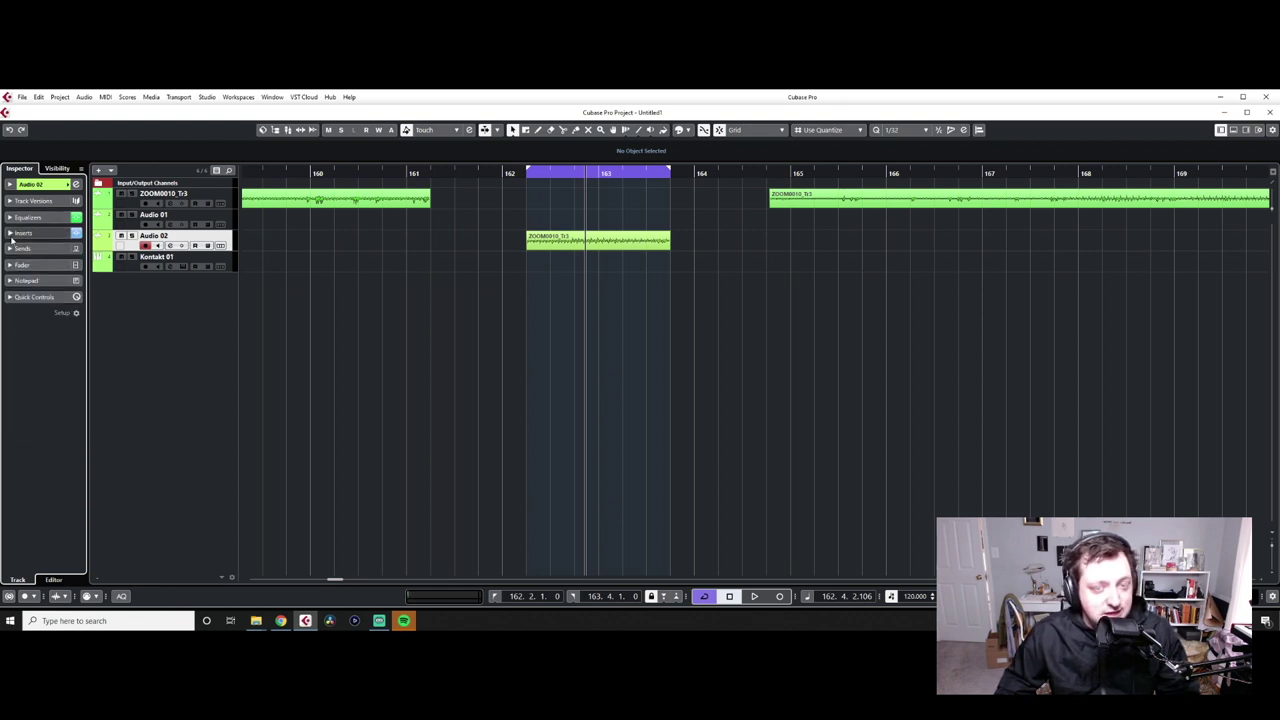
Load the GEQ-10 equalizer into Audio 02's second insert slot and reorder the inserts so it precedes the OMEGA amp
click(12, 233)
click(72, 268)
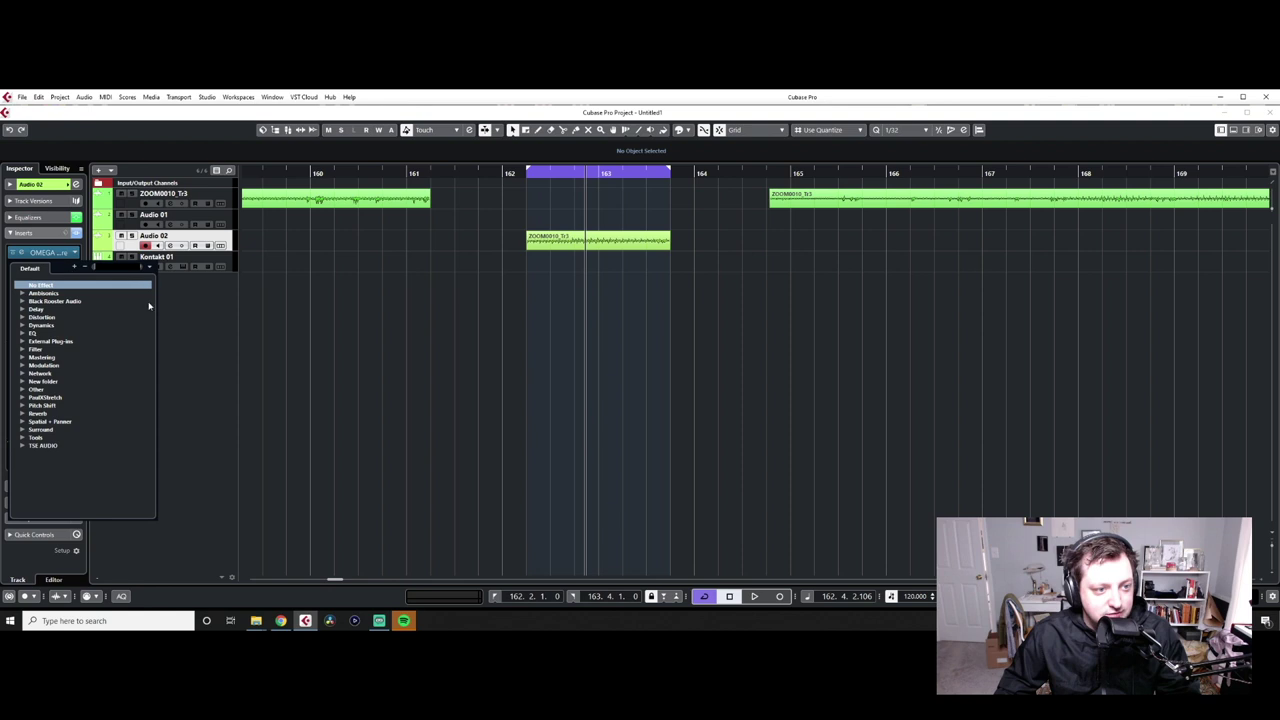
click(29, 334)
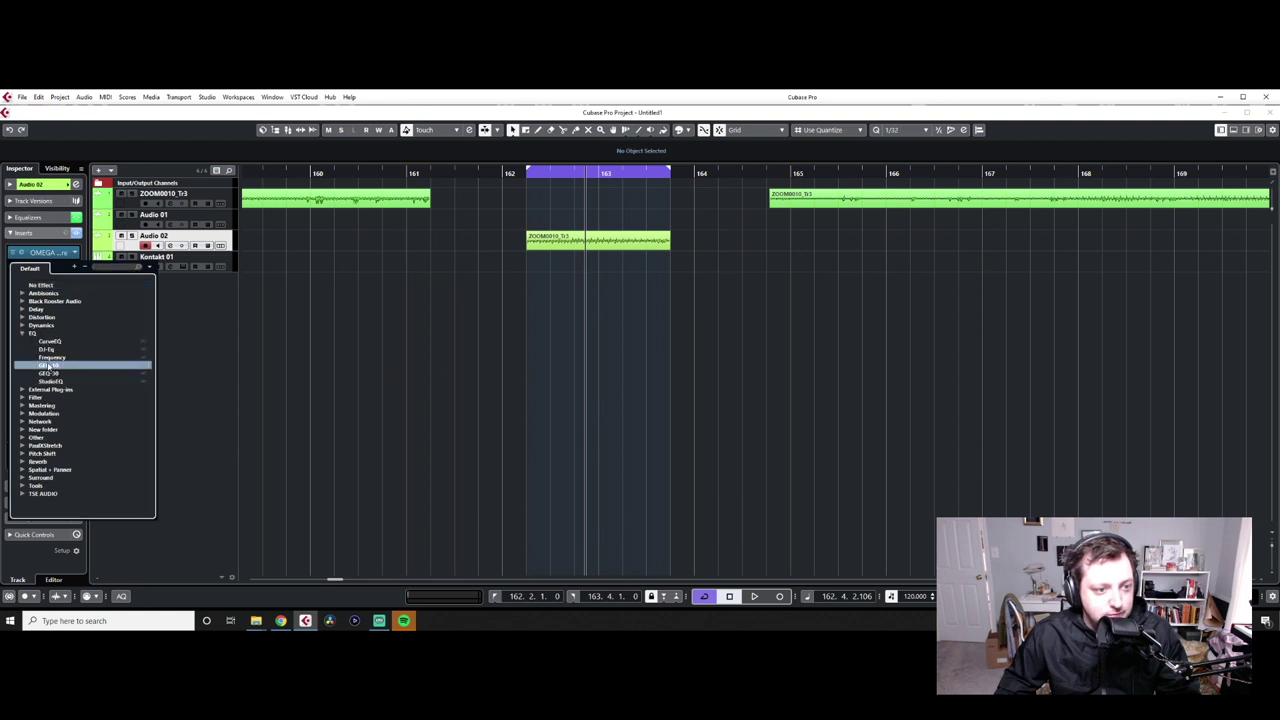
click(50, 365)
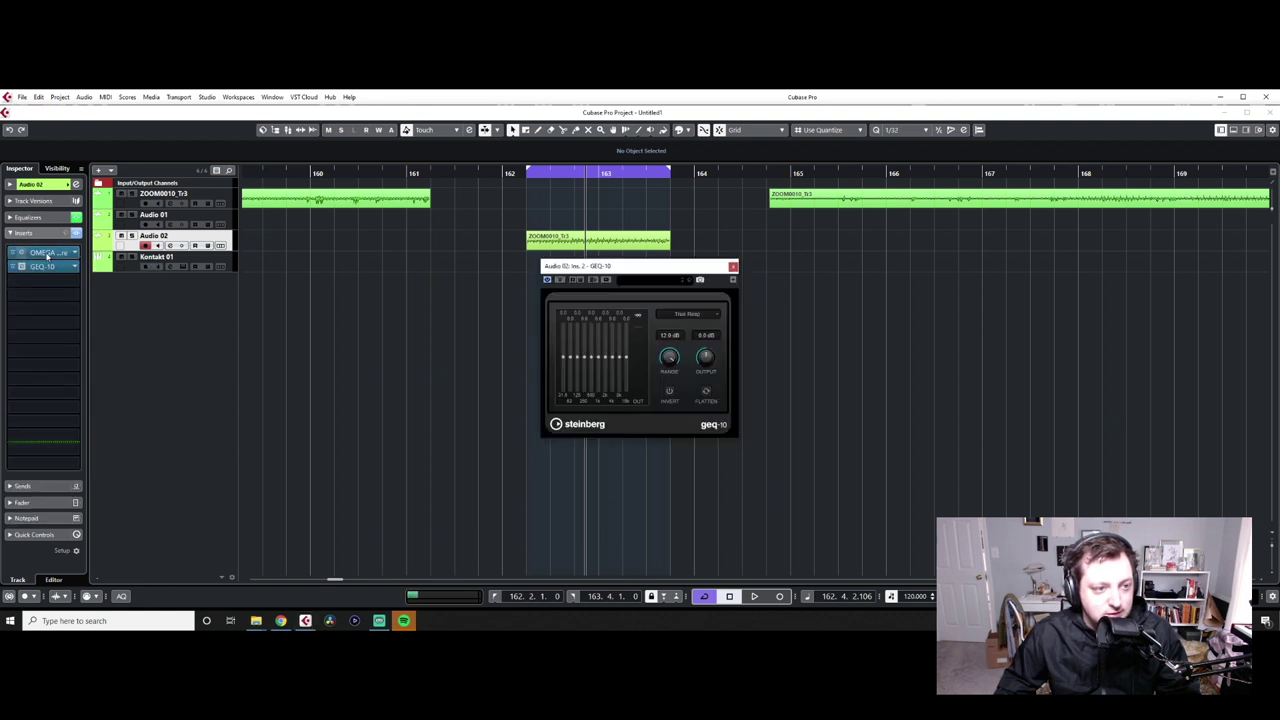
drag(47, 256, 47, 268)
Play Audio 02's clip and pull the GEQ-10 bands down, cutting the two lowest by 12 dB and the others less deeply
key(space)
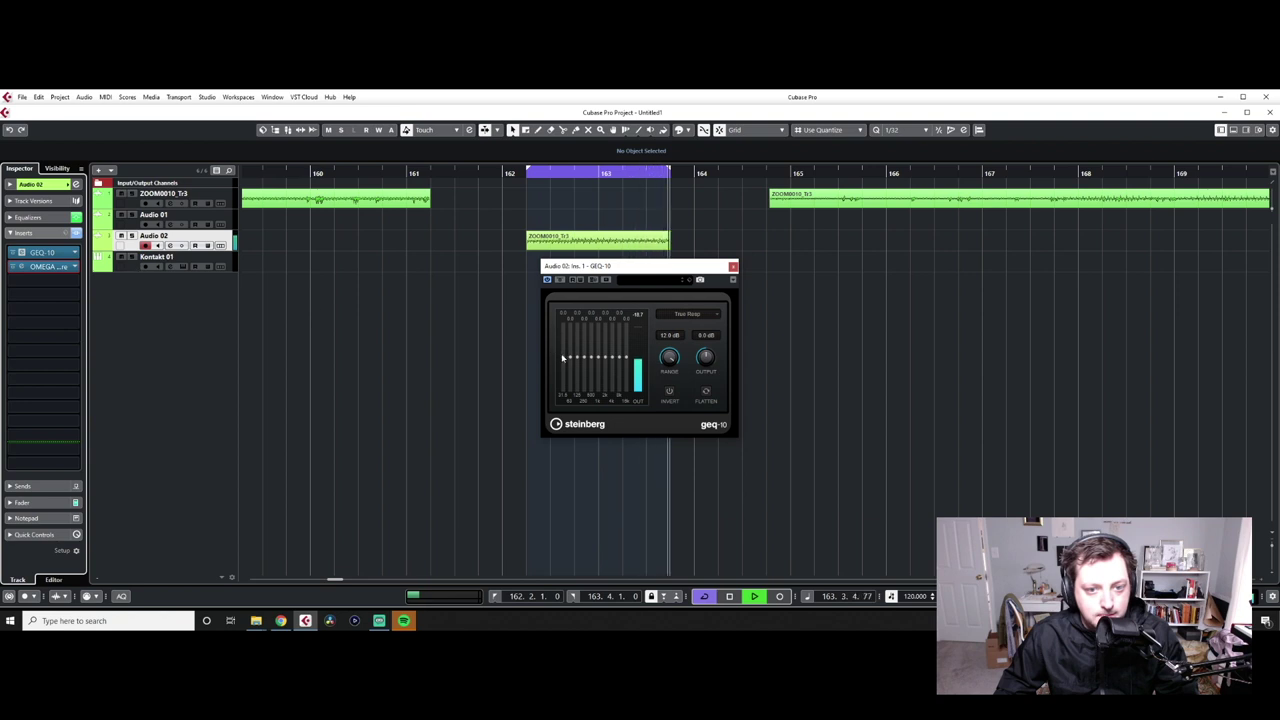
mouse_move(563, 337)
mouse_down()
mouse_move(564, 325)
mouse_move(568, 398)
mouse_move(573, 324)
mouse_up()
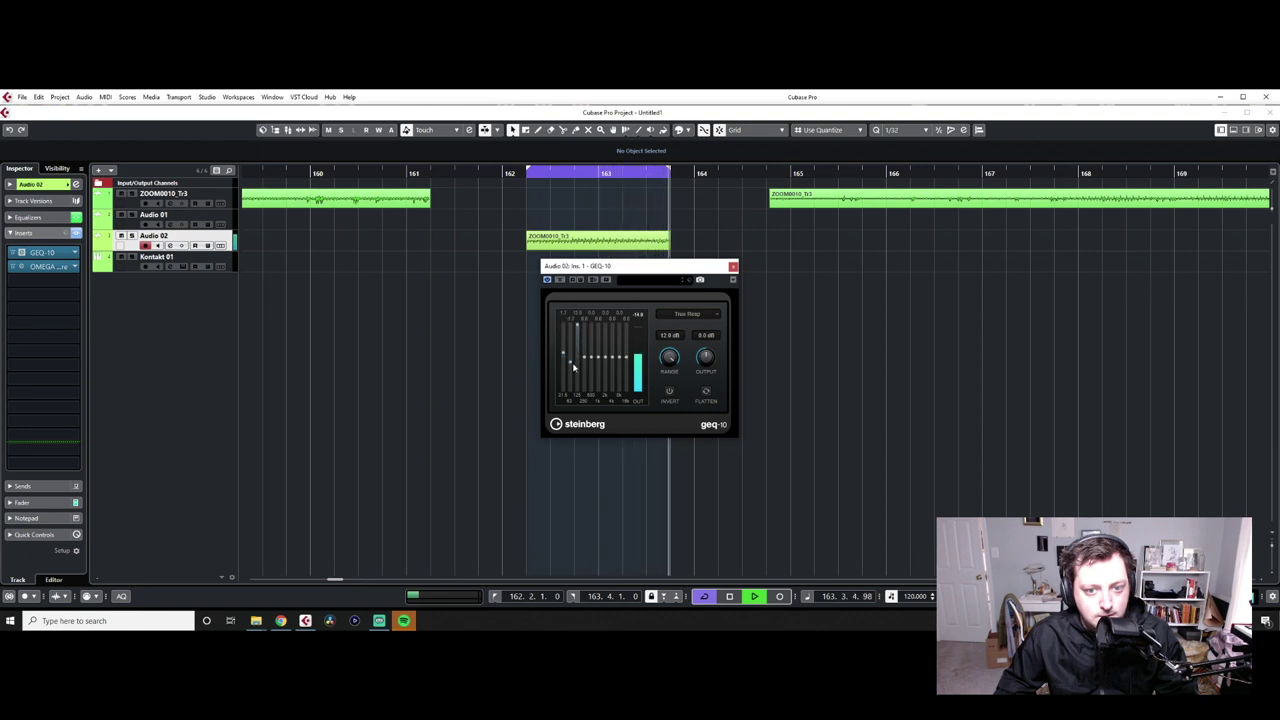
mouse_move(573, 367)
mouse_down()
mouse_move(568, 396)
mouse_move(599, 361)
mouse_up()
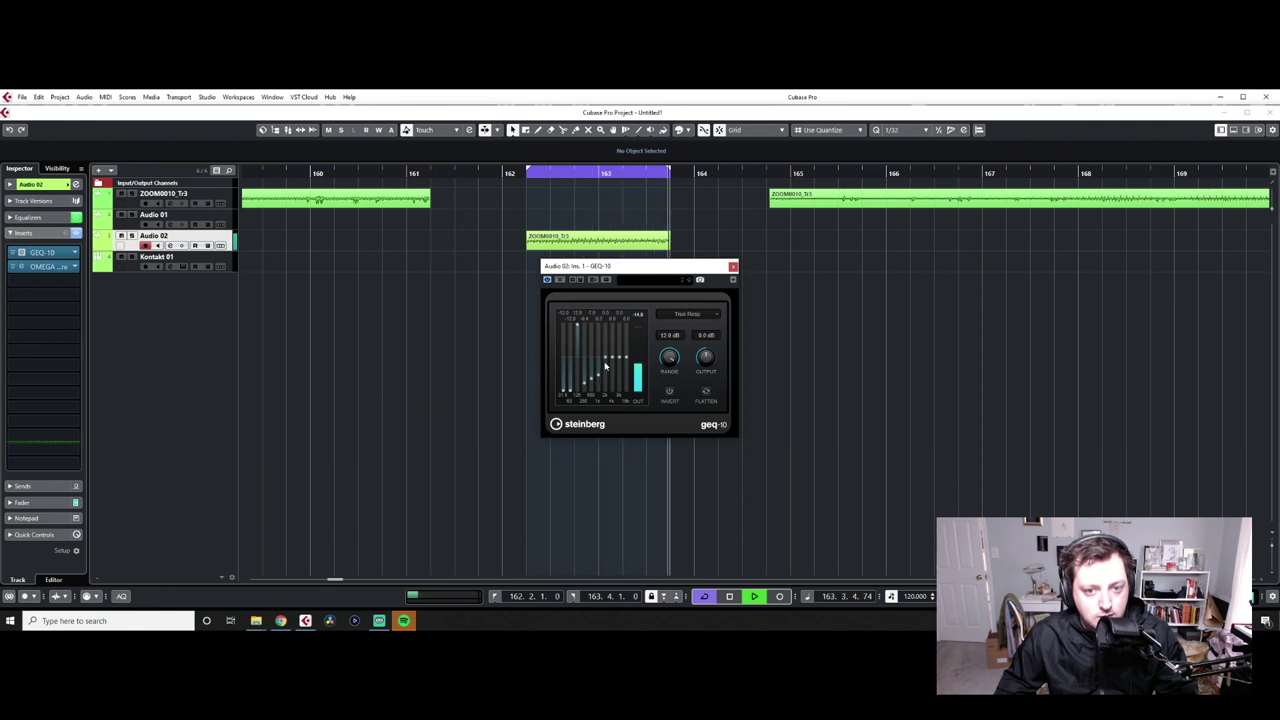
drag(577, 338, 578, 350)
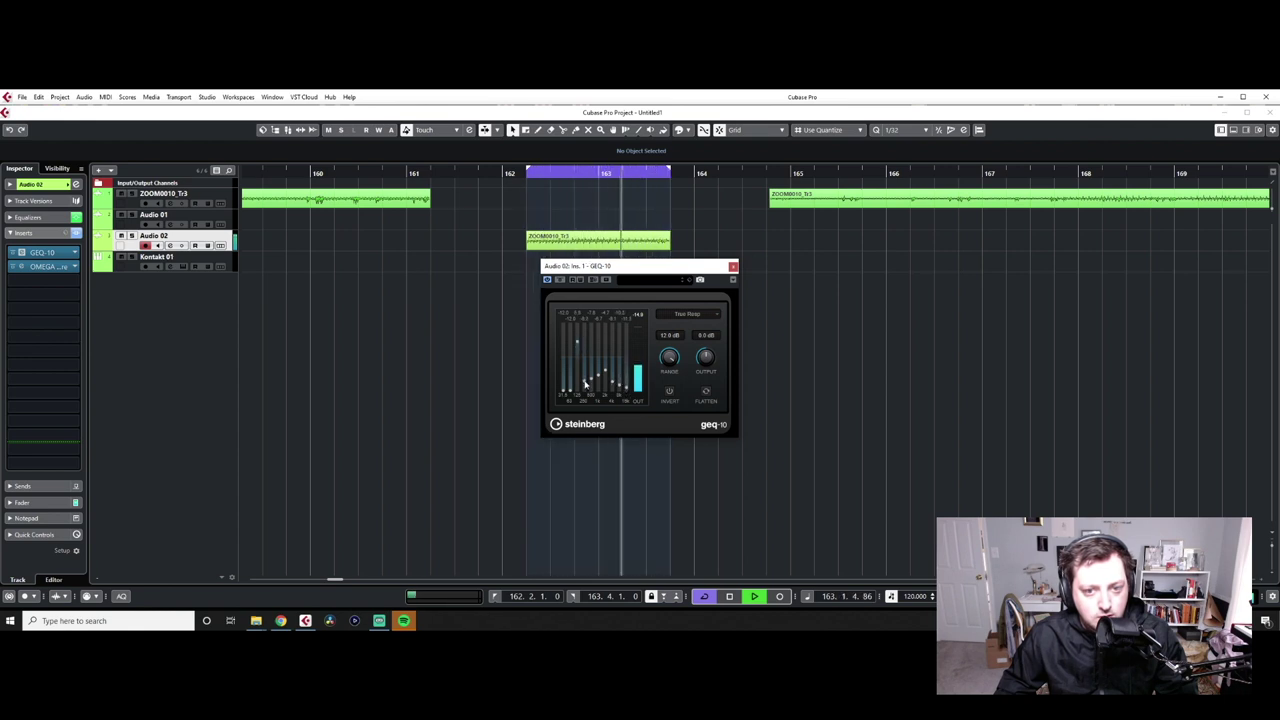
drag(578, 365, 579, 384)
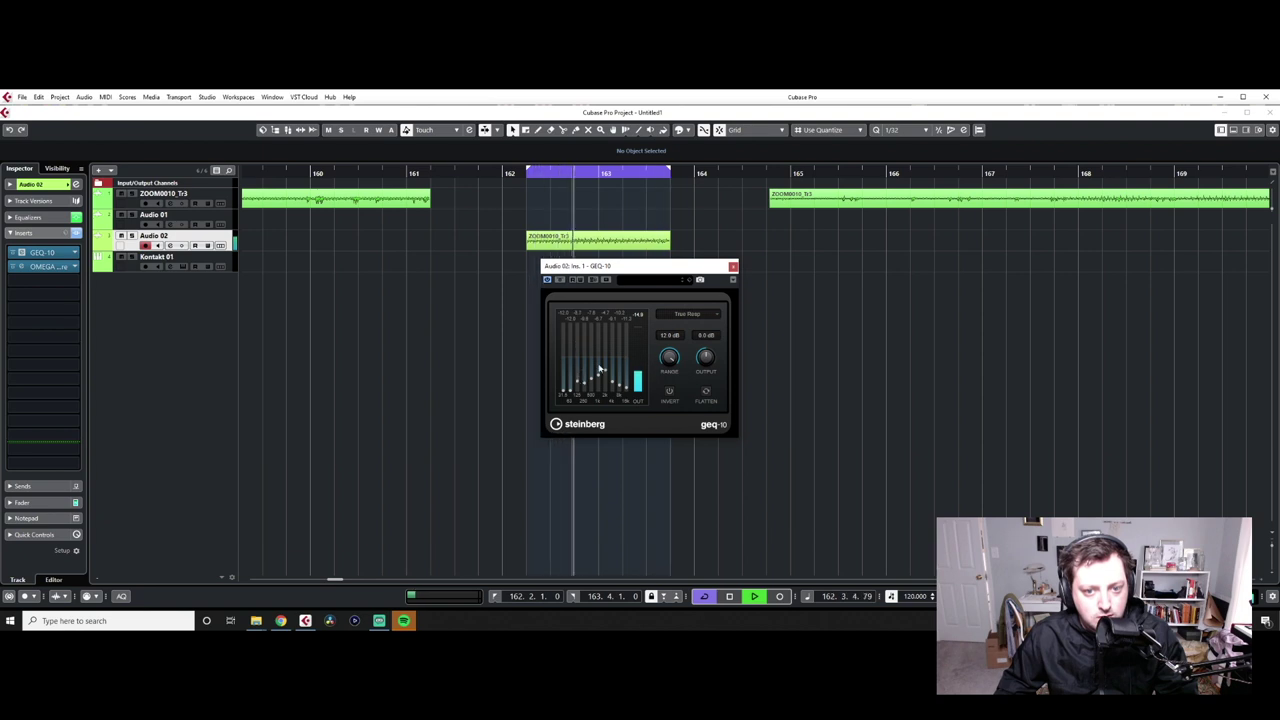
Close the GEQ-10 and reshape Audio 02's channel equalizer by boosting band 3 to about 16 dB and lowering band 2
click(733, 267)
click(27, 217)
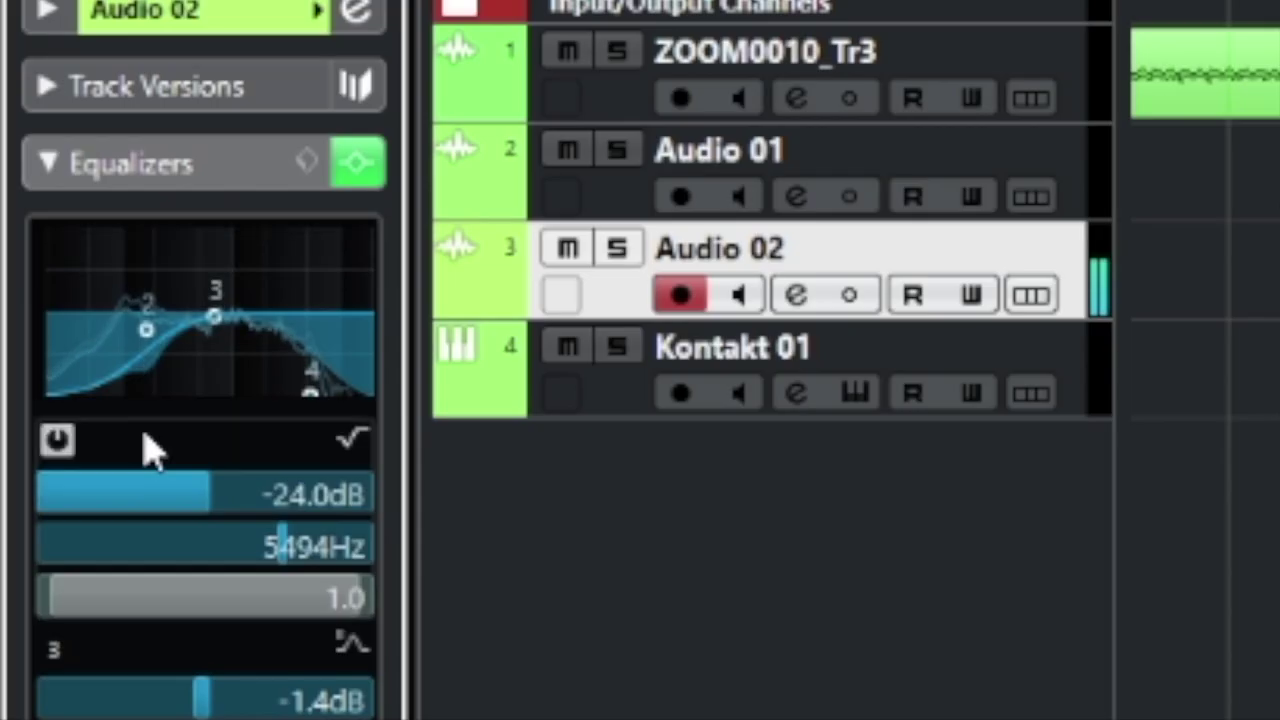
drag(48, 254, 54, 239)
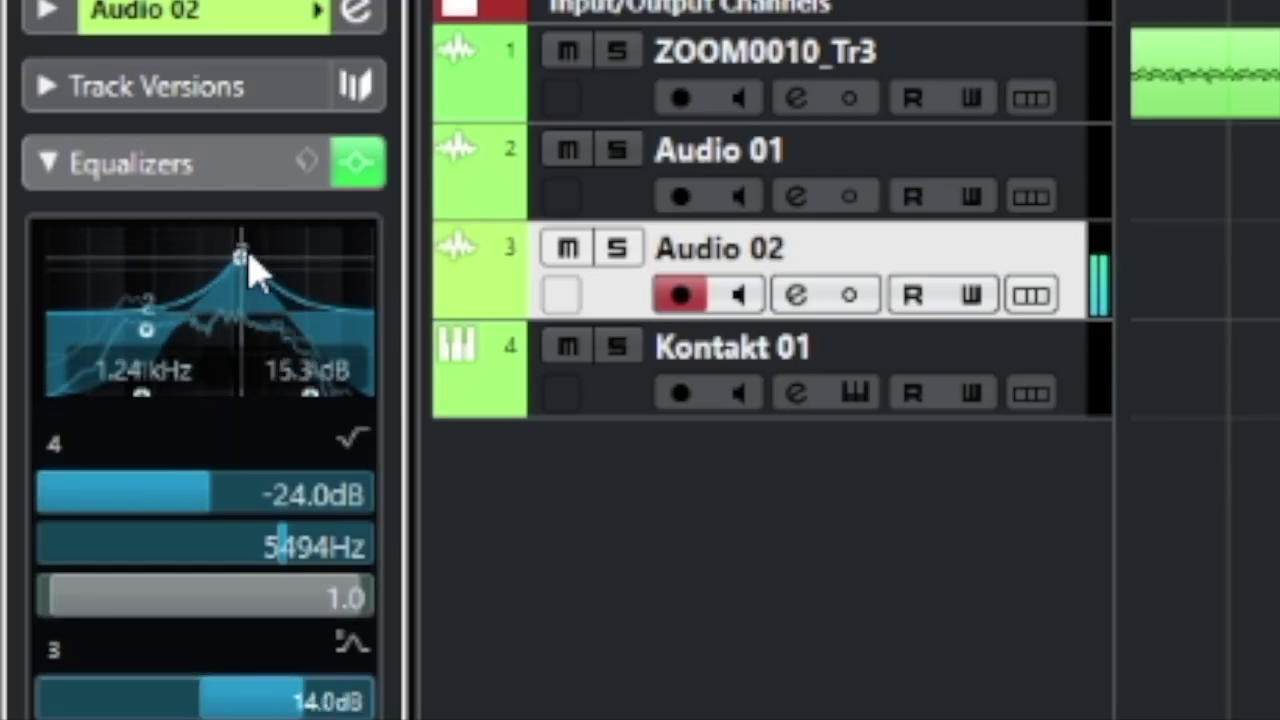
drag(240, 257, 198, 254)
drag(152, 338, 120, 414)
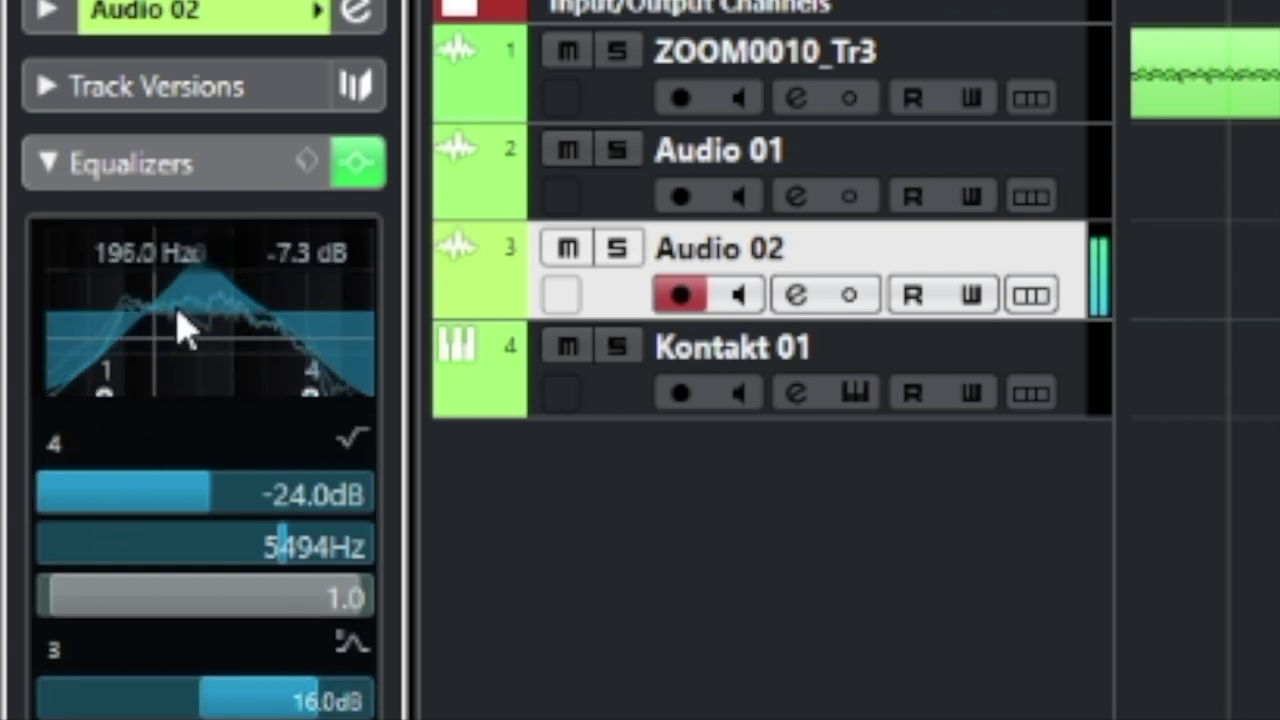
drag(199, 260, 258, 238)
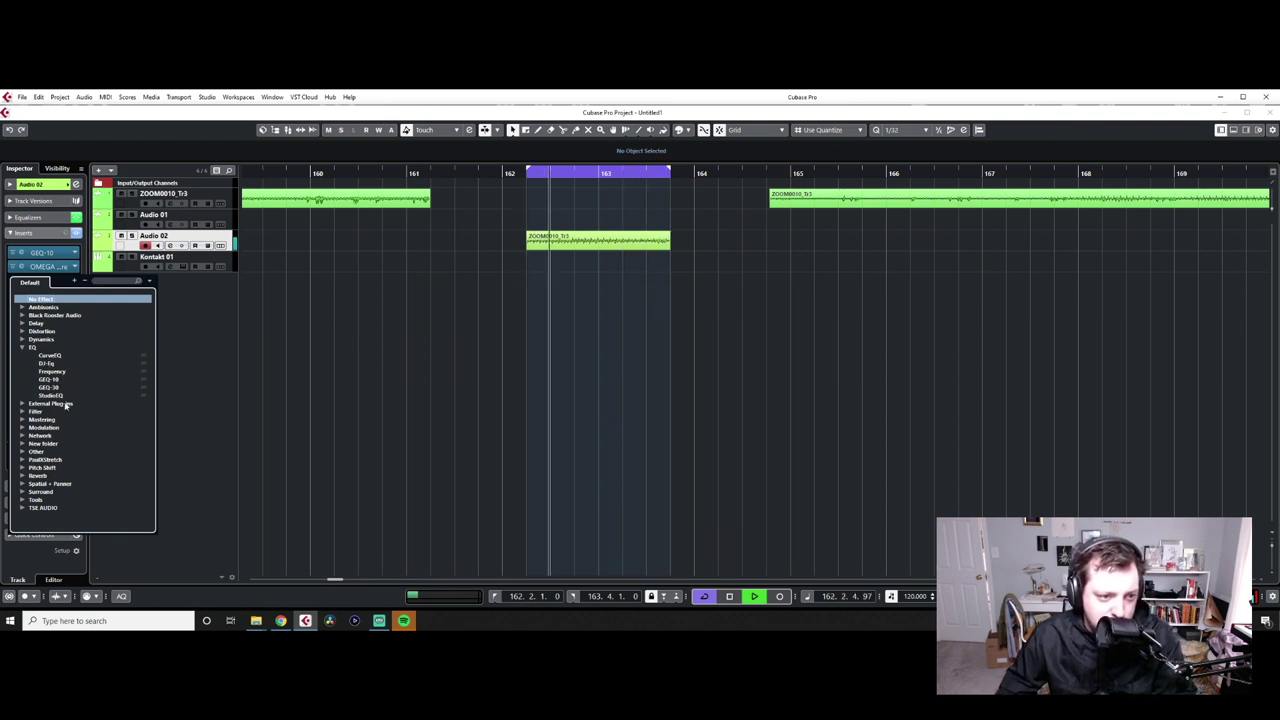
Load the Frequency equalizer into Audio 02's third insert slot and cut band 1 at 32 Hz and band 8 at 10.84 kHz by 24 dB
click(52, 371)
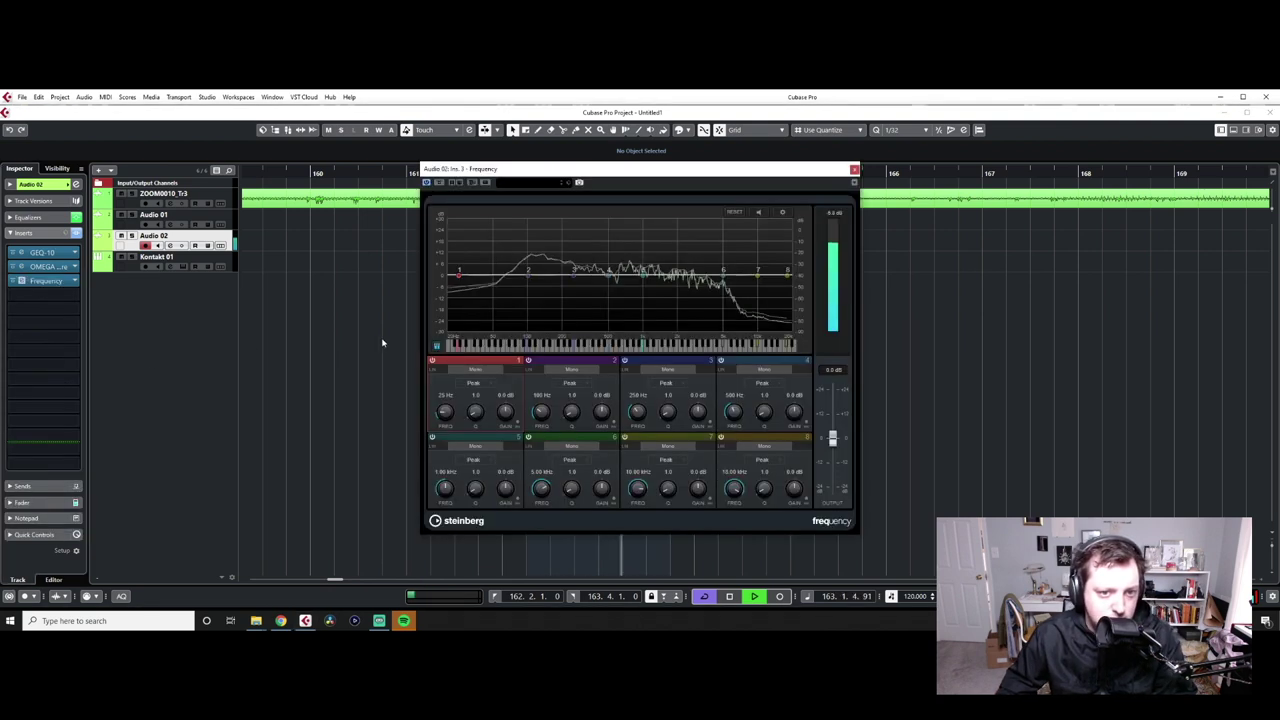
drag(605, 280, 577, 234)
drag(490, 90, 529, 147)
drag(173, 200, 207, 340)
drag(1019, 200, 955, 318)
Shape Frequency's band 4 into a narrow peak at about 454 Hz with Q 20 and about 19.4 dB gain
drag(529, 147, 545, 105)
drag(961, 548, 971, 294)
drag(884, 532, 888, 549)
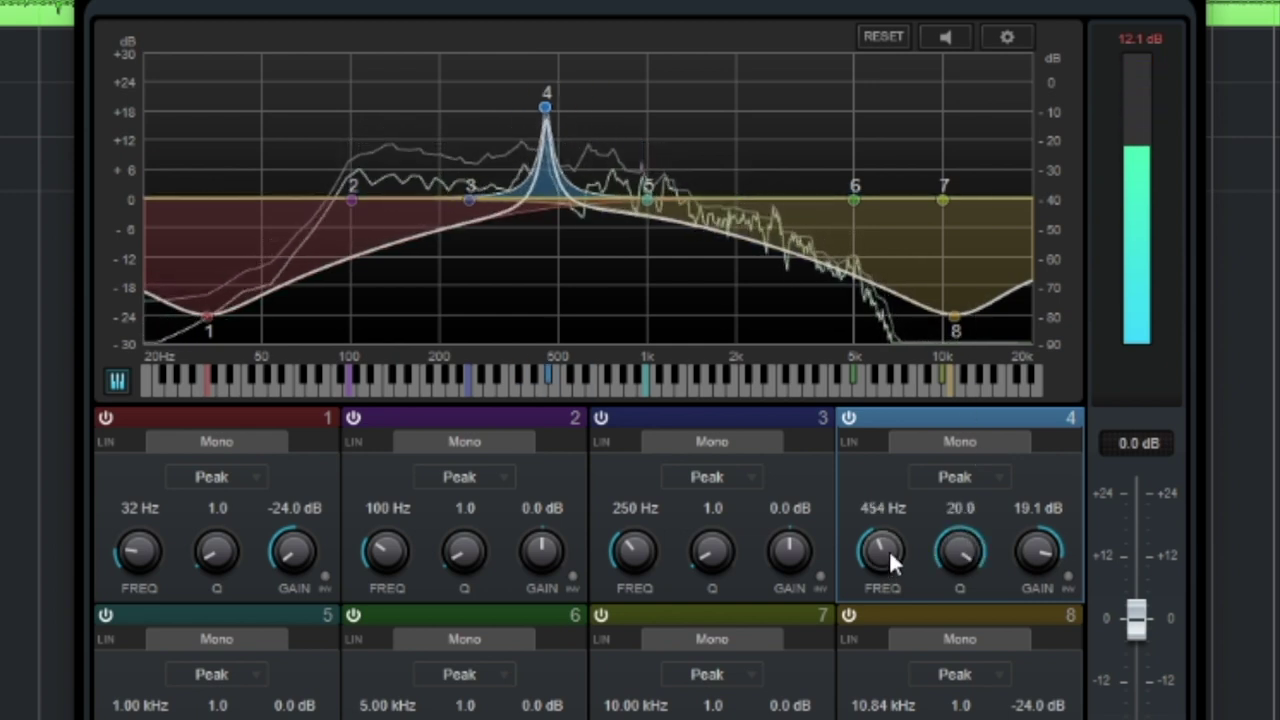
drag(1008, 556, 1035, 557)
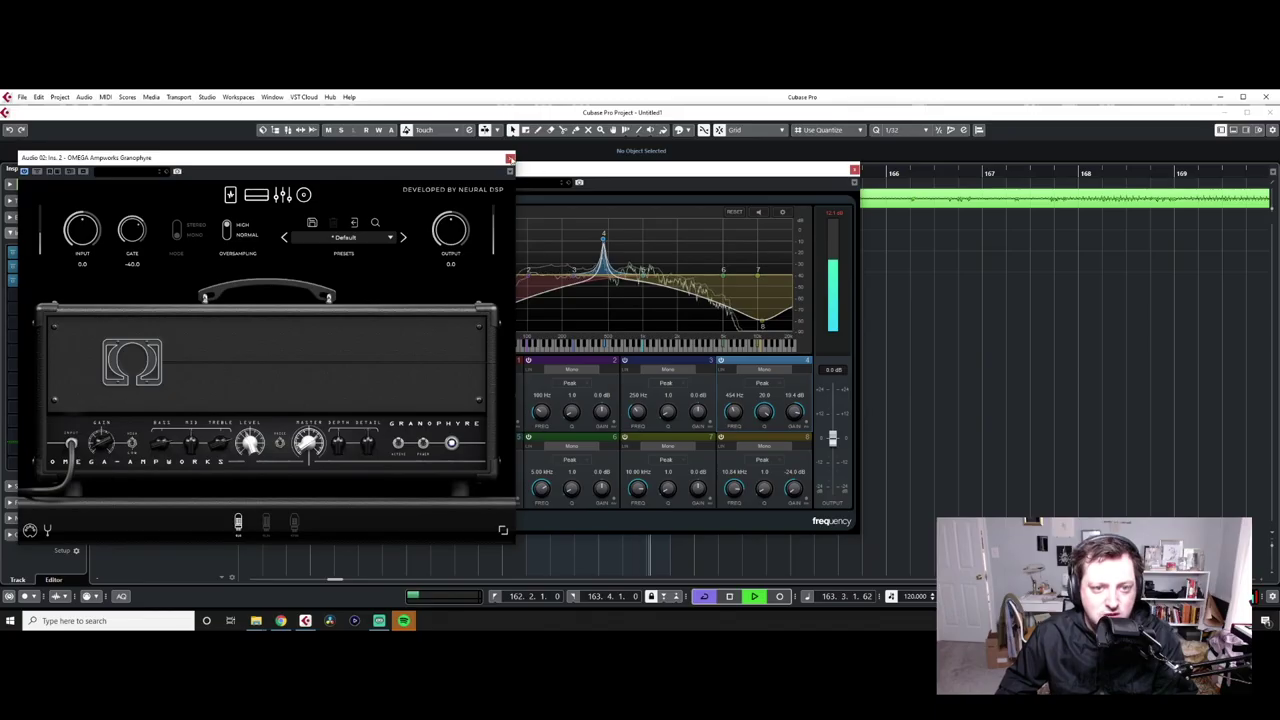
Remove the OMEGA amp from Audio 02's inserts, move Frequency up into the second slot, and close its window
click(508, 160)
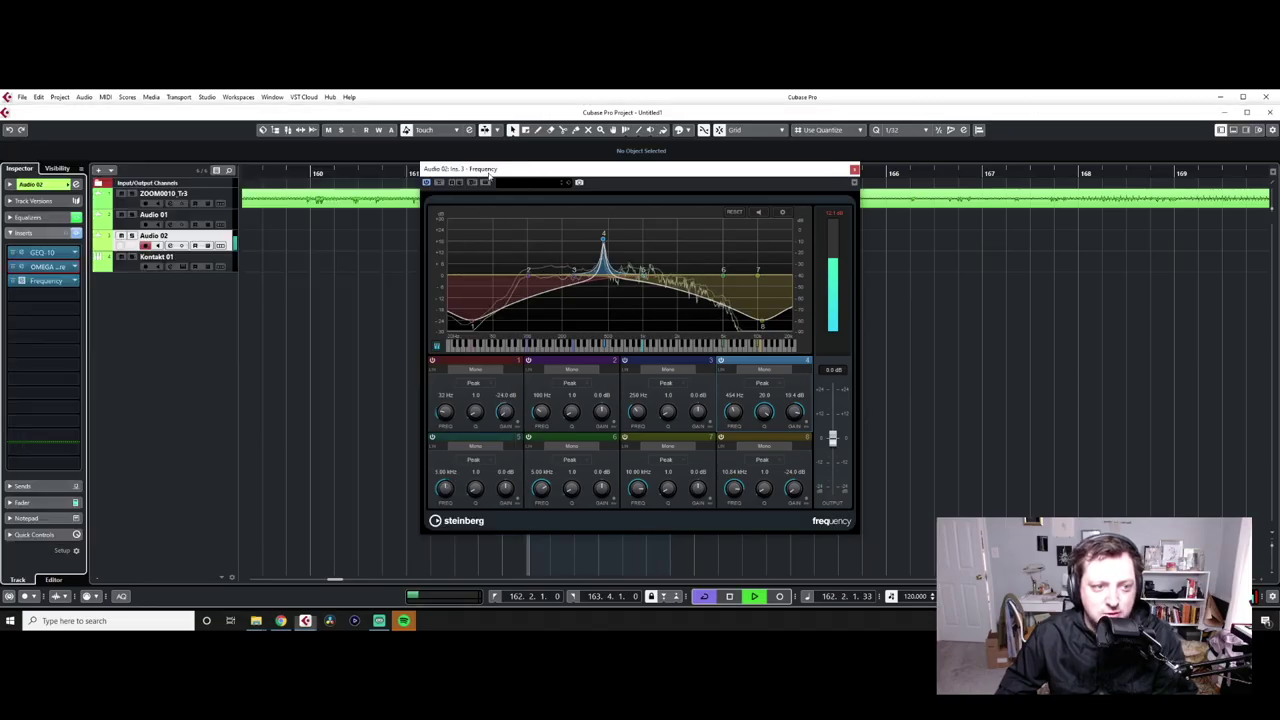
click(14, 266)
drag(192, 366, 200, 366)
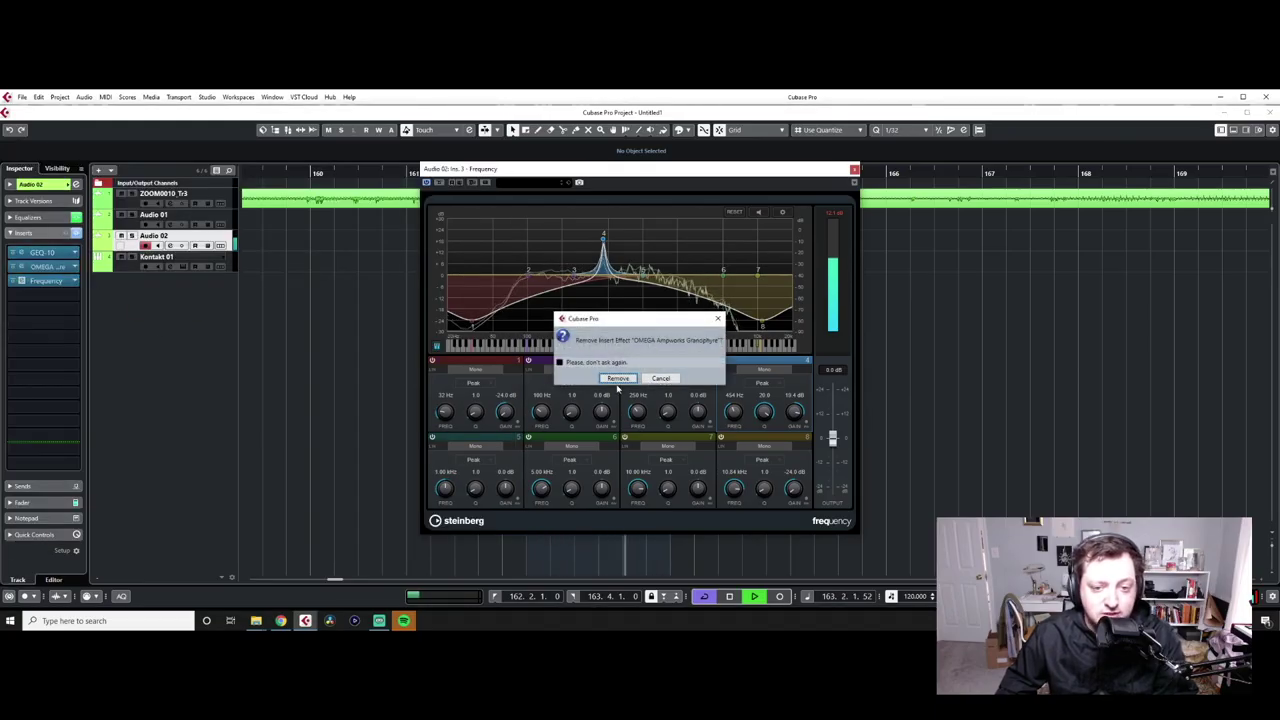
click(617, 379)
drag(46, 283, 44, 267)
click(249, 377)
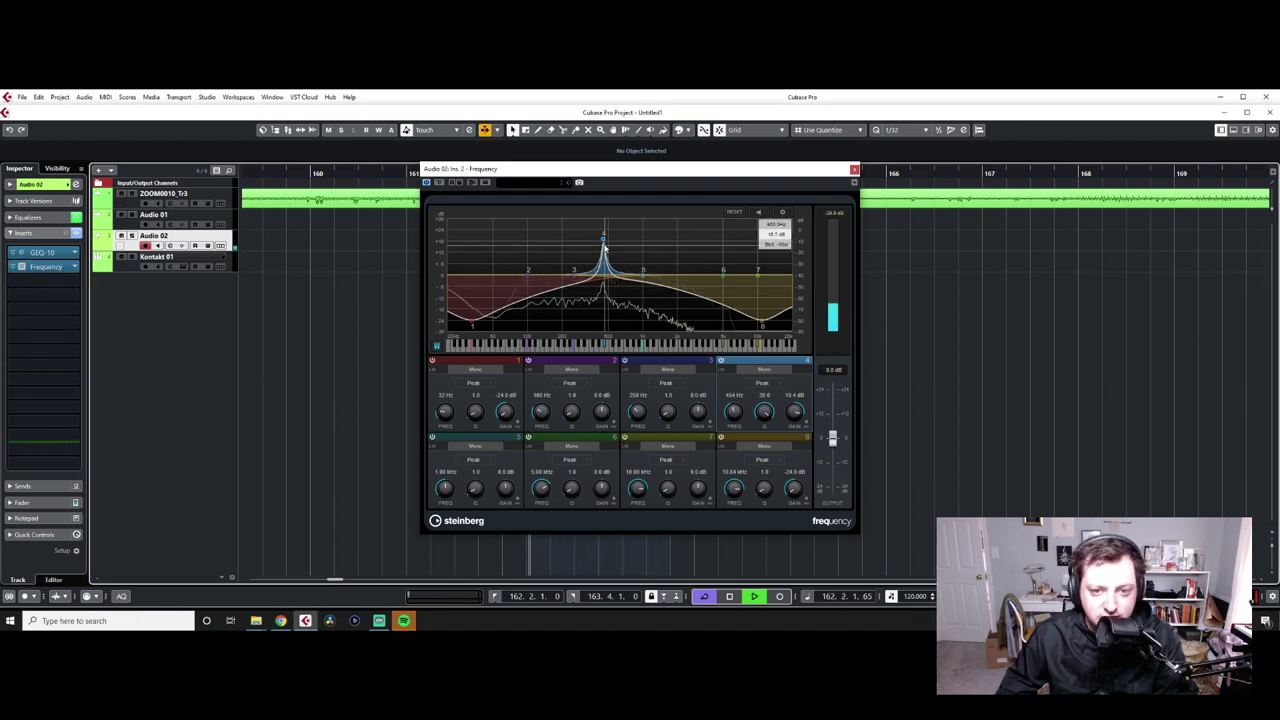
click(854, 170)
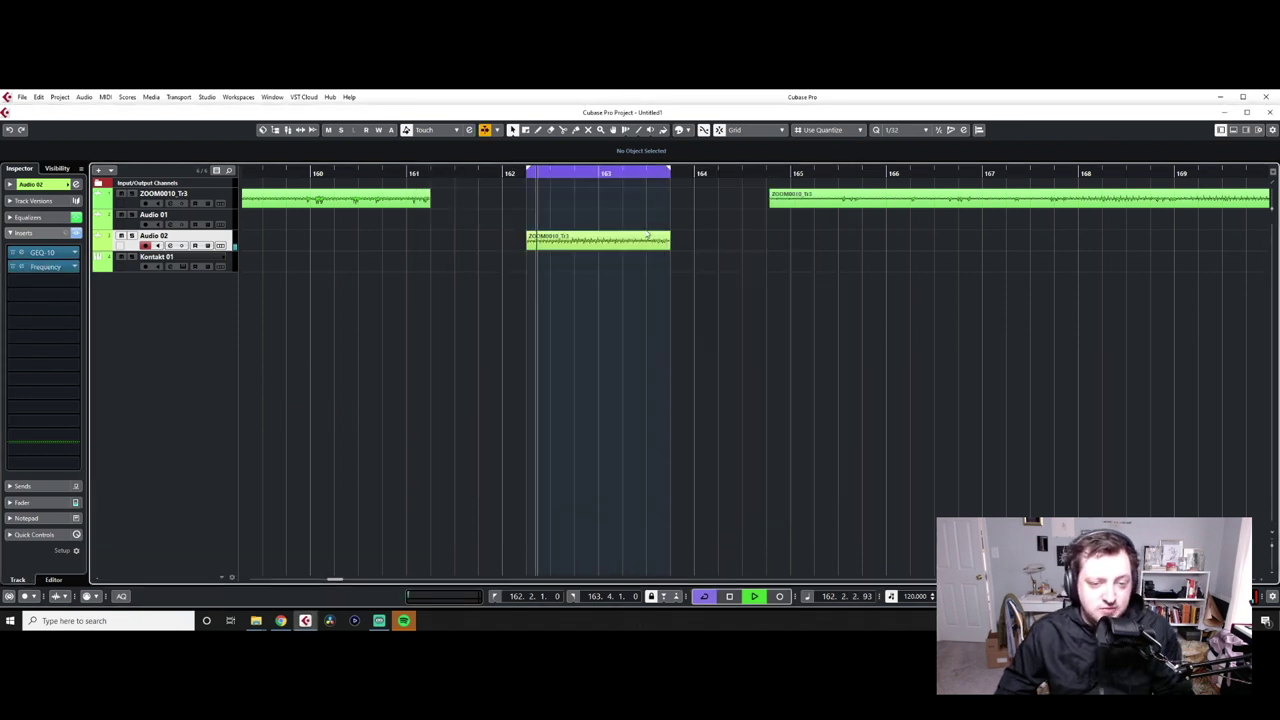
Stop playback and move the later ZOOM0010_Tr3 clip on the first track so it starts in bar 173
key(ctrl+shift+e)
click(618, 182)
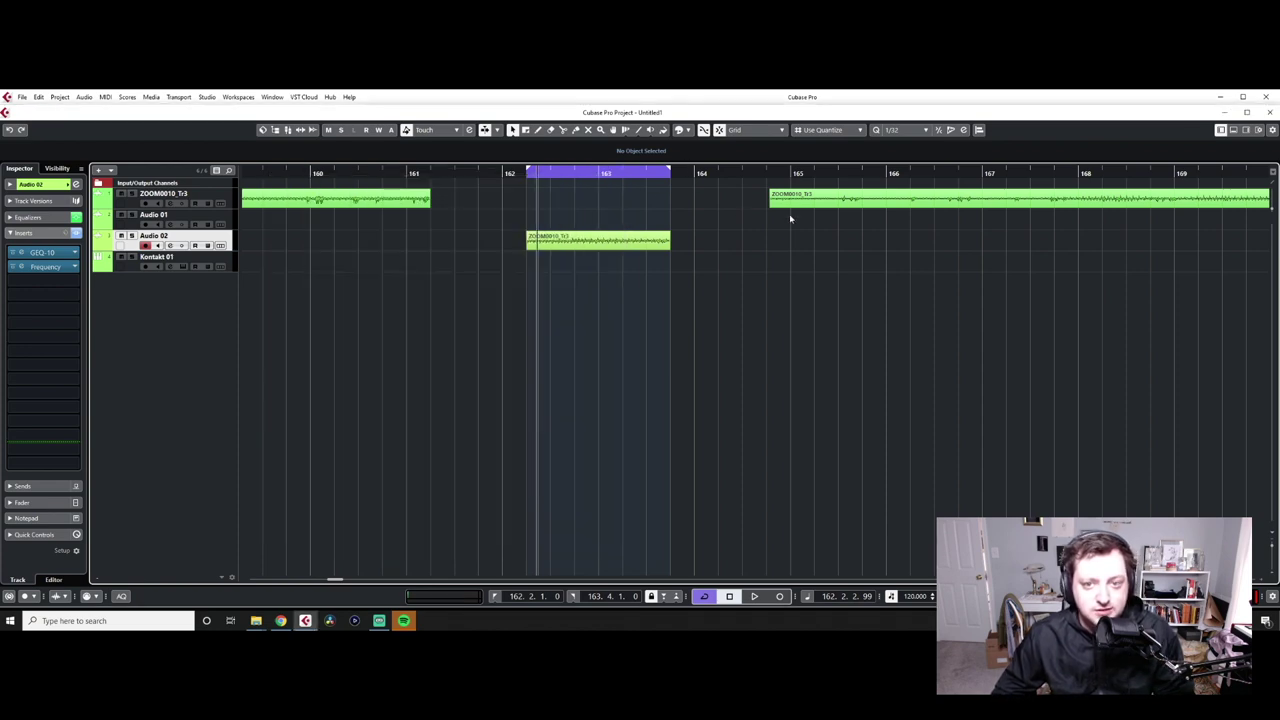
scroll(789, 220, down, 5)
click(1040, 208)
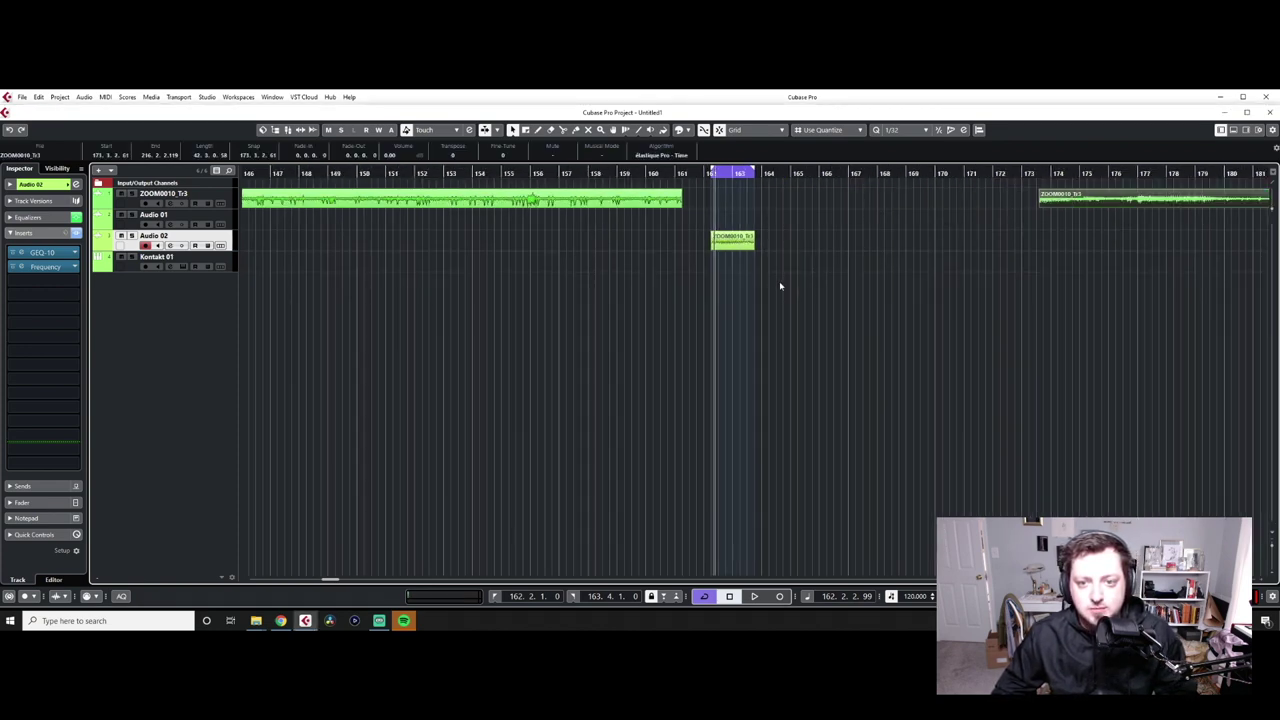
Time-stretch Audio 02's clip with offline processing as a new version, using a stretch ratio of 200
scroll(765, 288, up, 3)
right_click(700, 249)
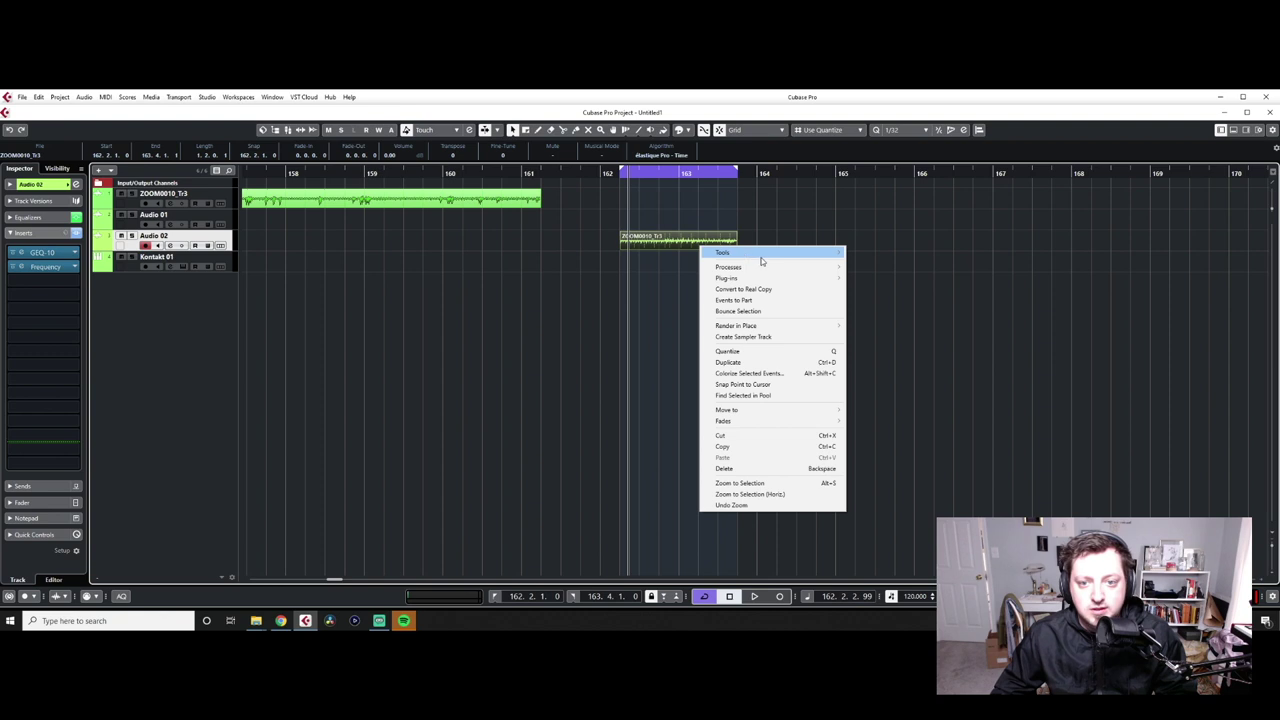
mouse_move(762, 267)
click(876, 399)
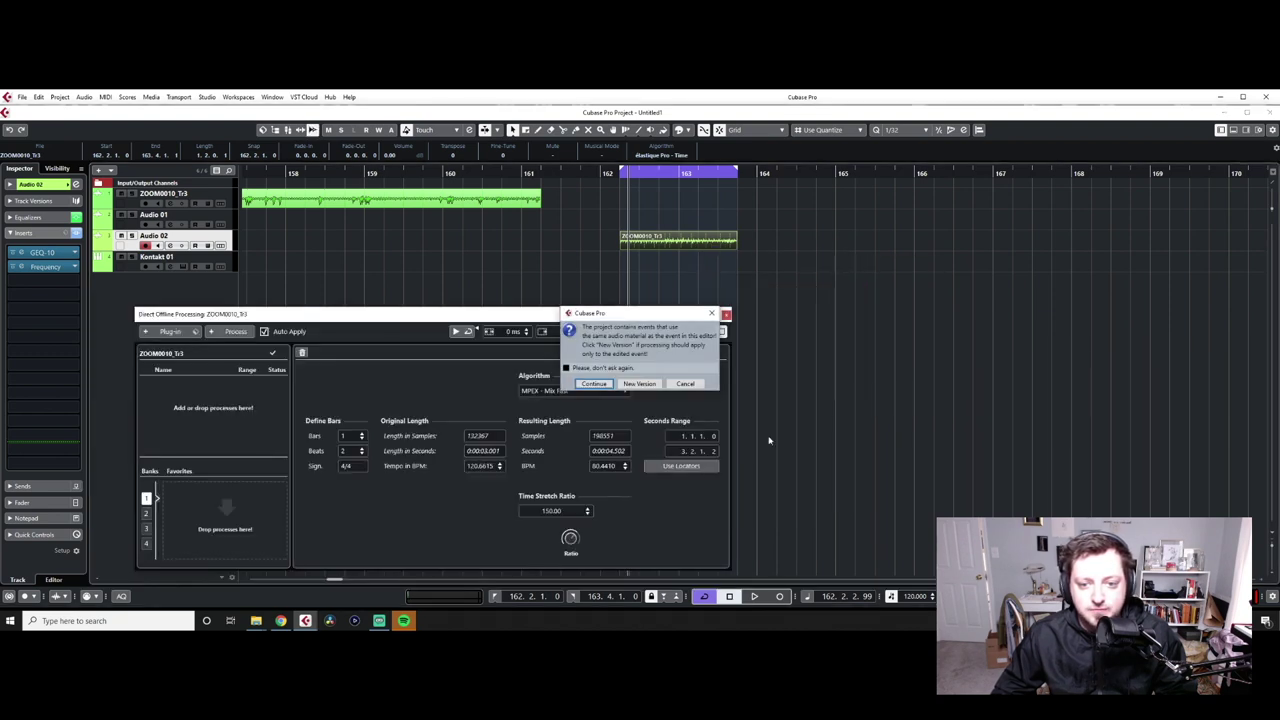
click(638, 384)
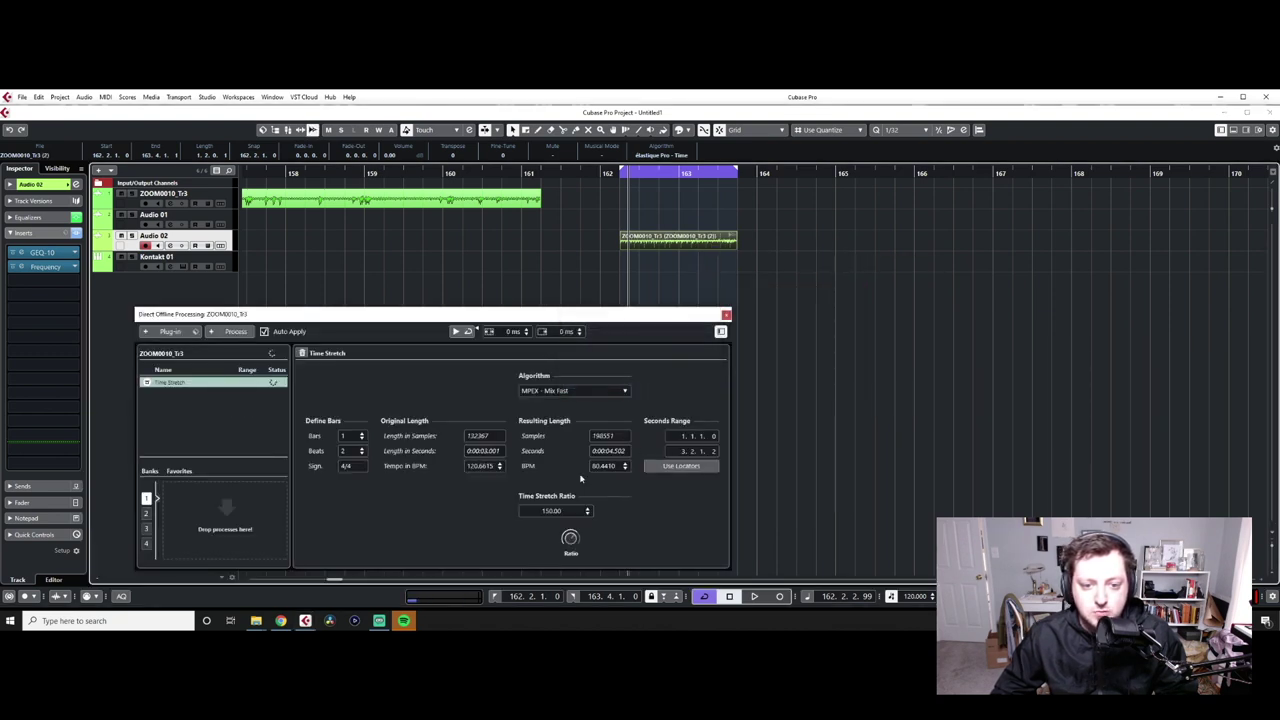
click(568, 510)
double_click(568, 510)
text(200)
key(Return)
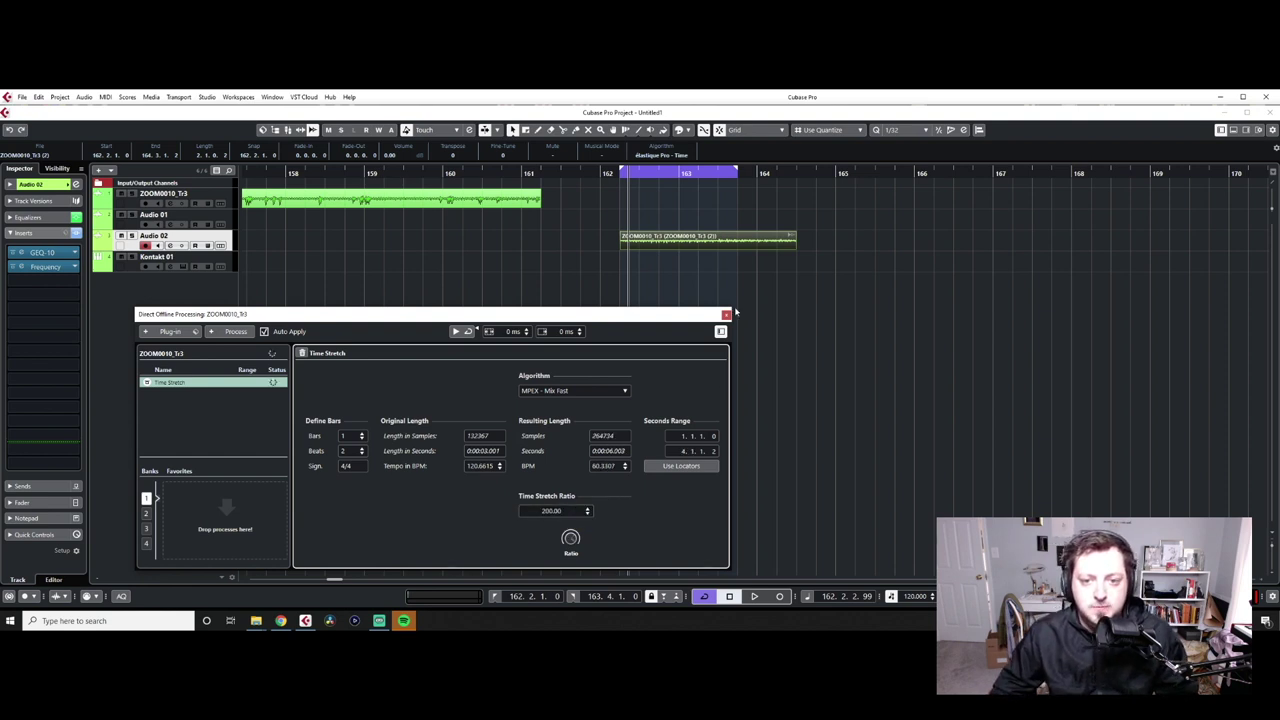
click(726, 316)
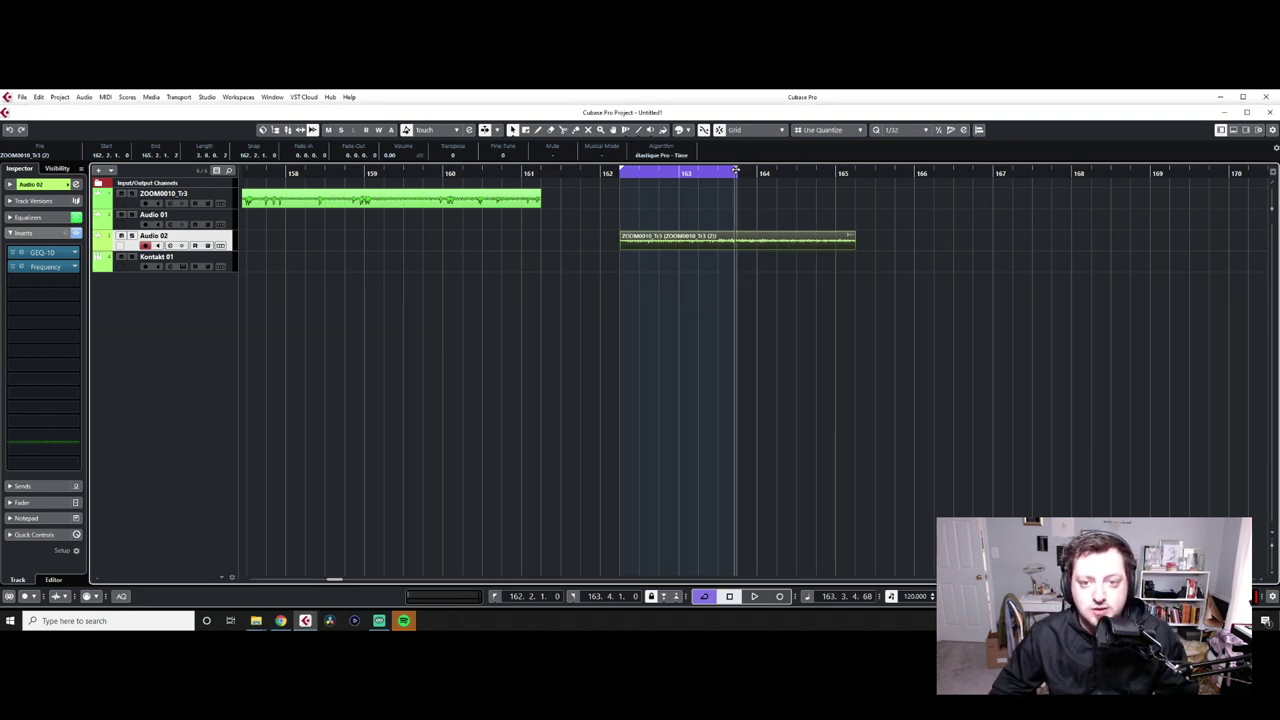
Extend the cycle range to the end of the stretched clip at 165.2.1 and play it back
drag(844, 187, 851, 187)
drag(737, 174, 830, 192)
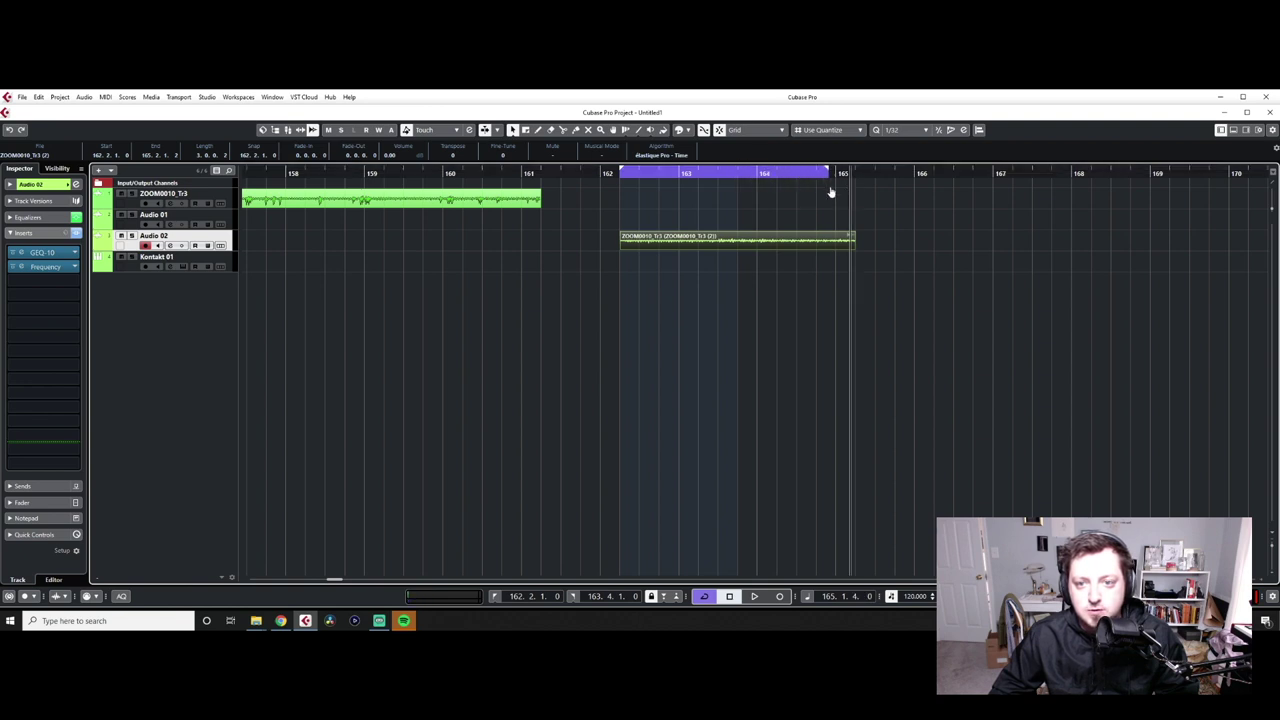
key(space)
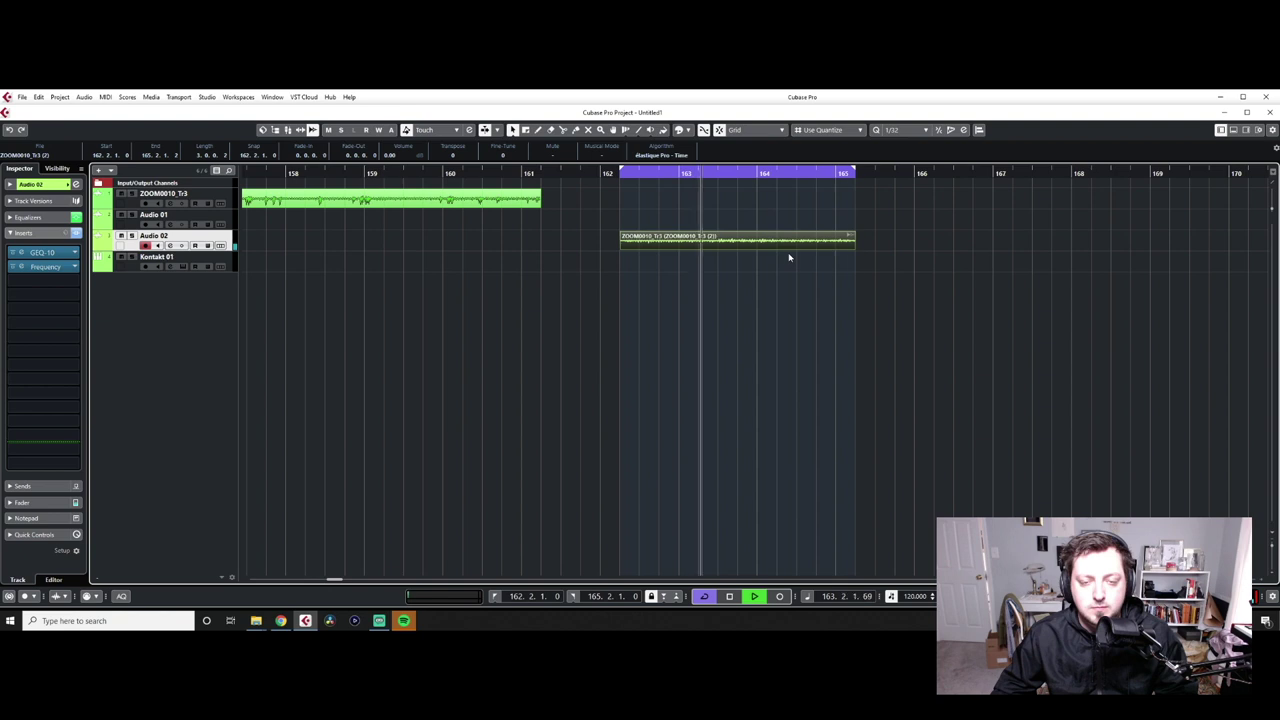
key(space)
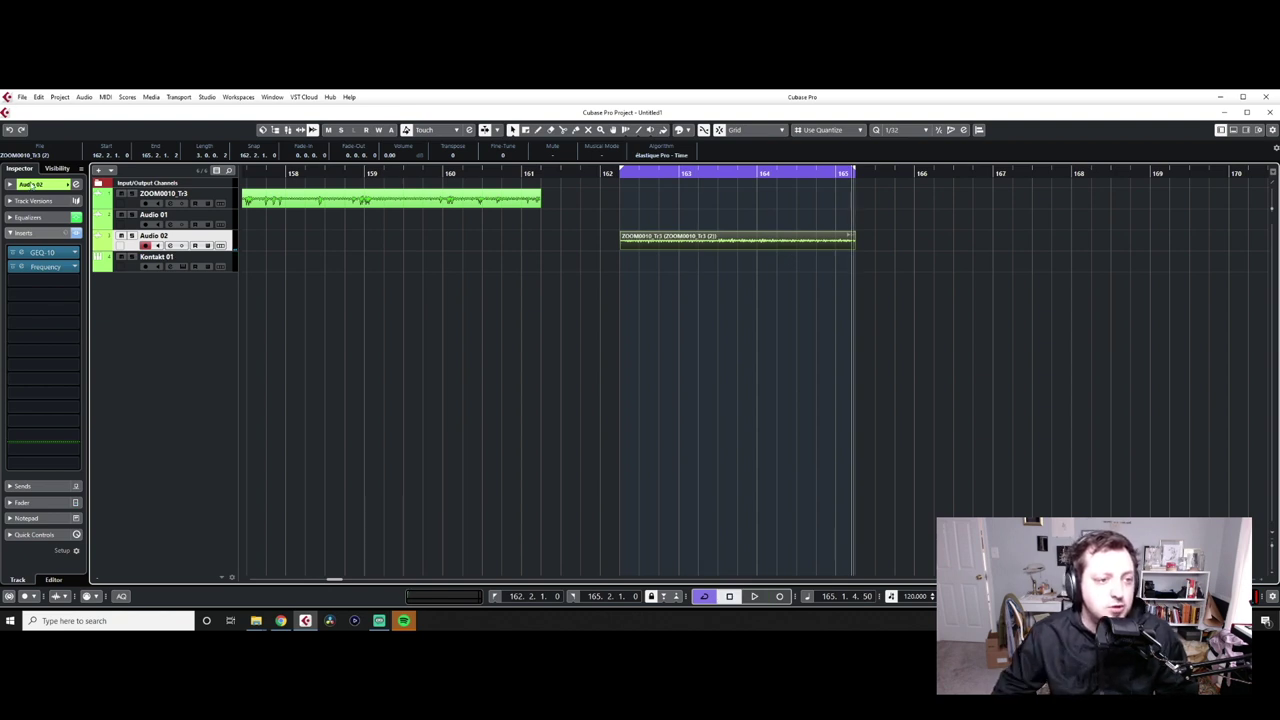
Load the Limiter into Audio 02's third insert slot and set its input to about 11.1 dB and output to about 1.3 dB
click(10, 234)
click(10, 234)
click(40, 281)
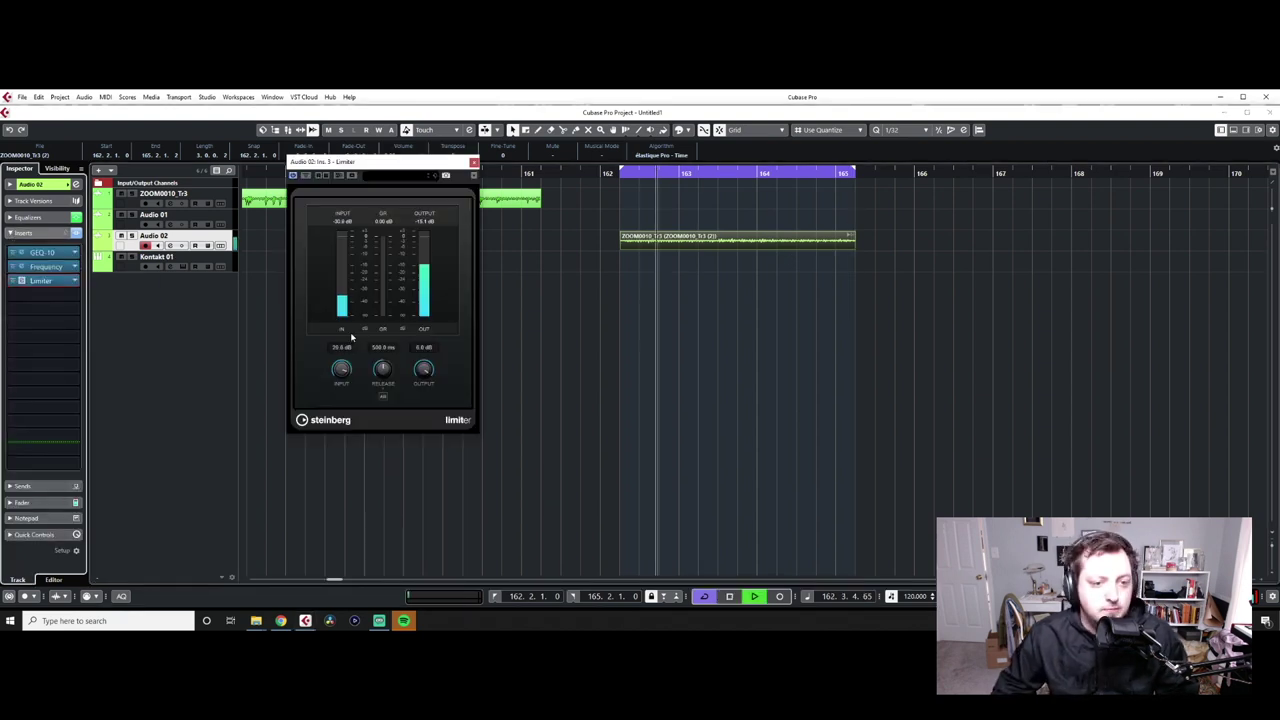
drag(351, 337, 417, 388)
drag(343, 376, 343, 366)
drag(422, 372, 423, 366)
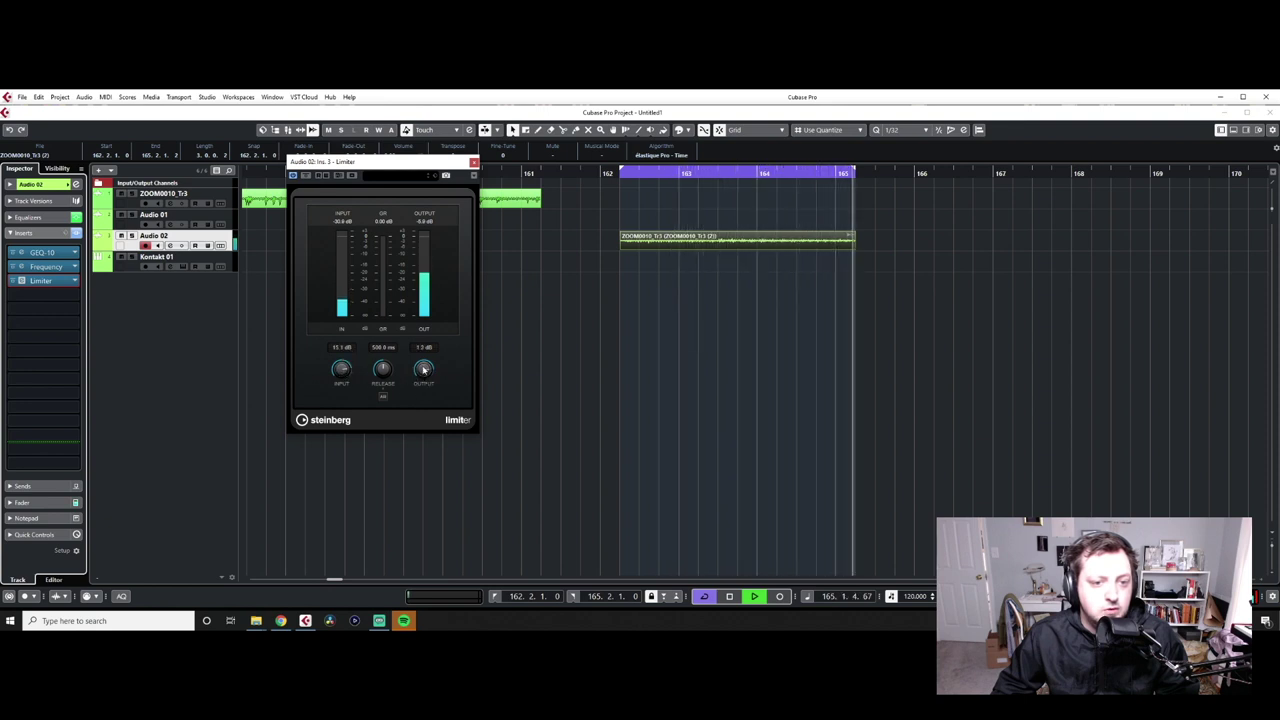
key(space)
click(475, 162)
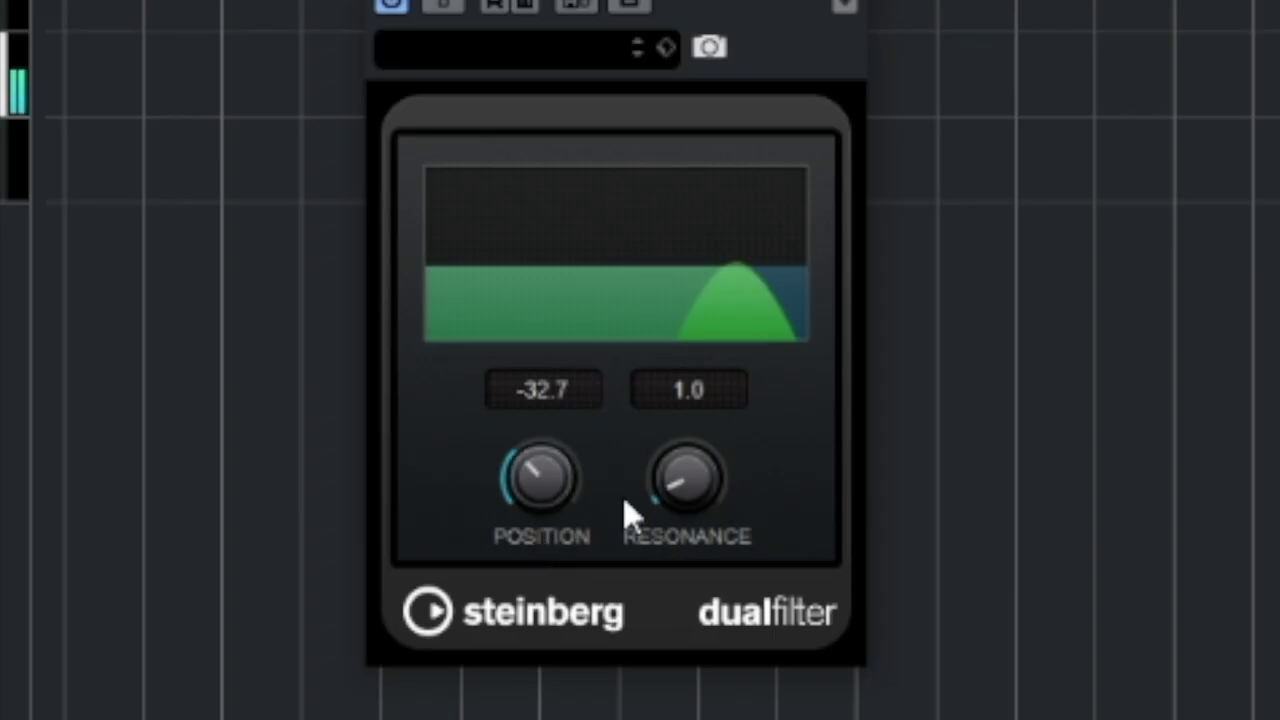
Load the DualFilter into Audio 02's fourth insert slot and adjust its position and resonance while listening
mouse_move(535, 500)
mouse_down()
mouse_move(526, 544)
mouse_move(534, 511)
mouse_up()
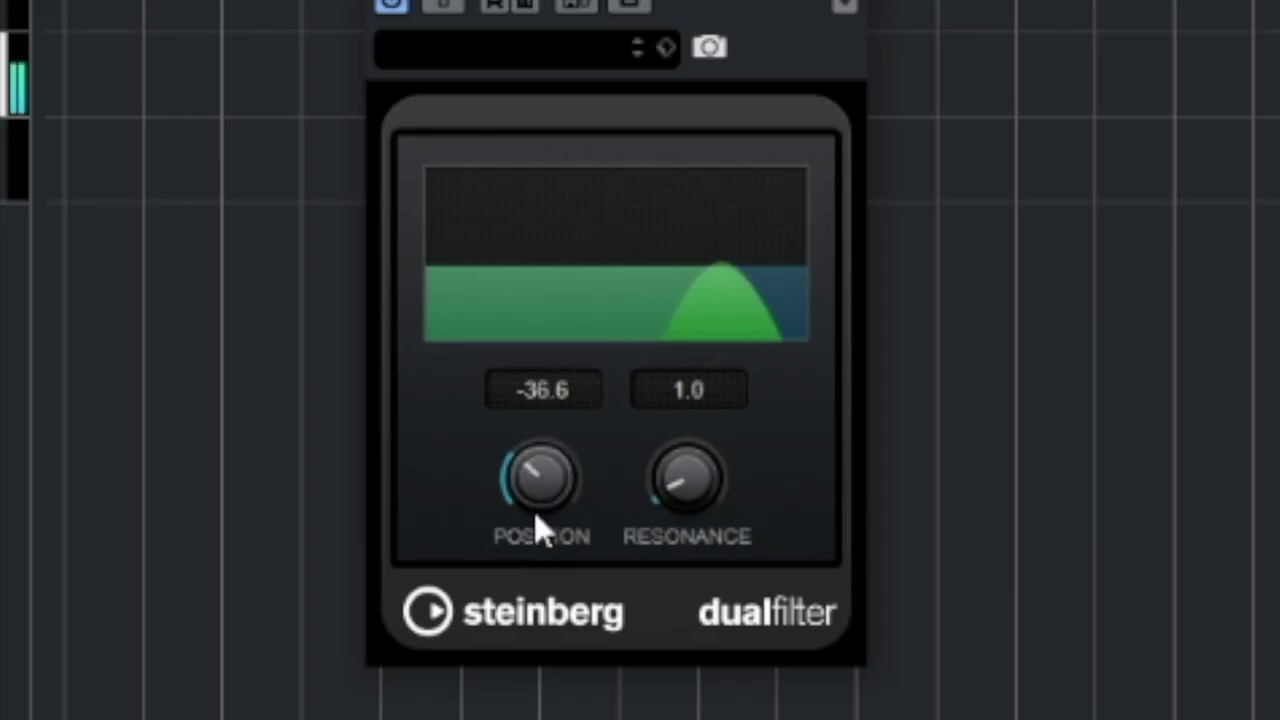
drag(685, 394, 670, 314)
drag(558, 400, 548, 462)
drag(686, 475, 668, 537)
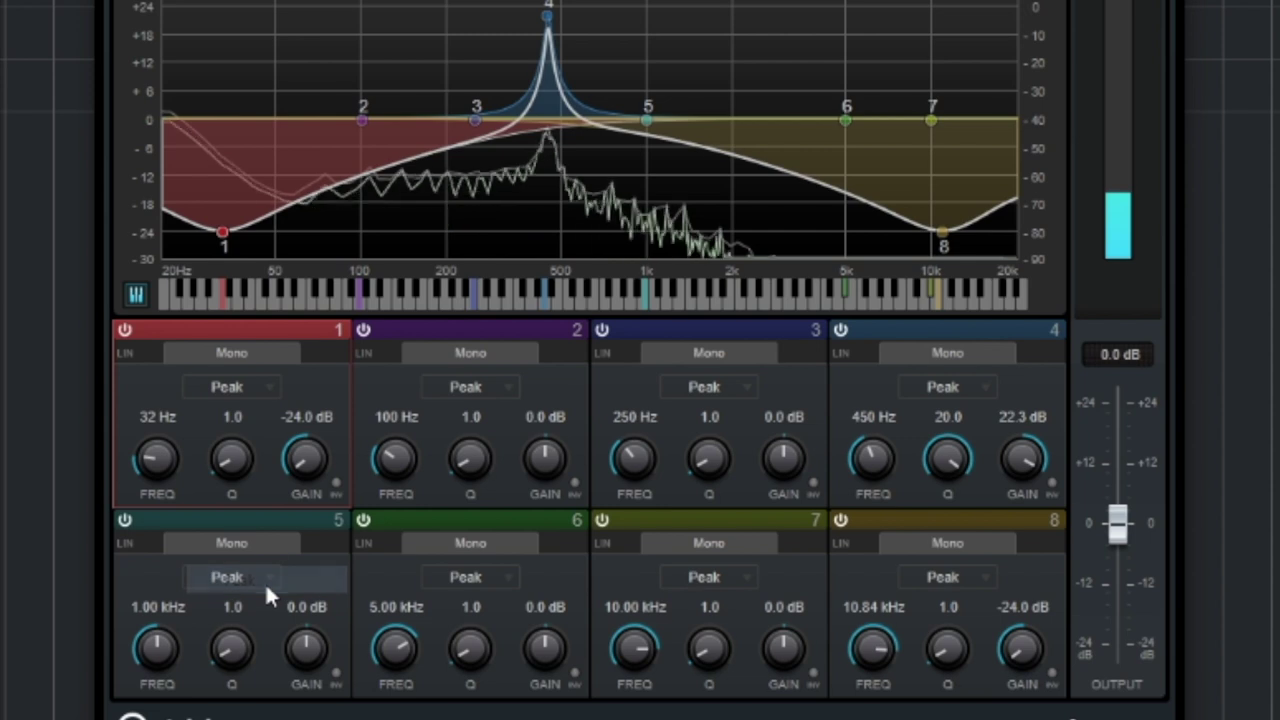
Change Frequency's band 1 to a Cut 48 filter and set its frequency to 210 Hz
click(242, 386)
click(274, 552)
click(240, 378)
click(273, 500)
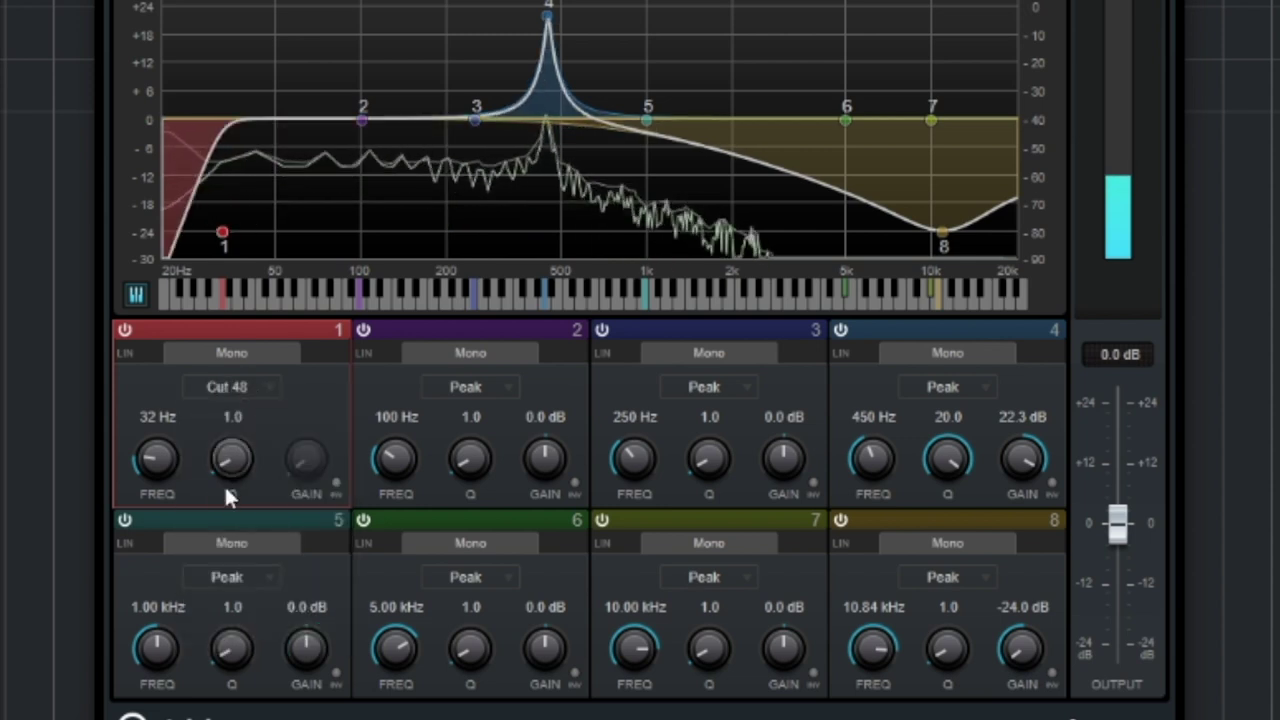
drag(165, 470, 163, 426)
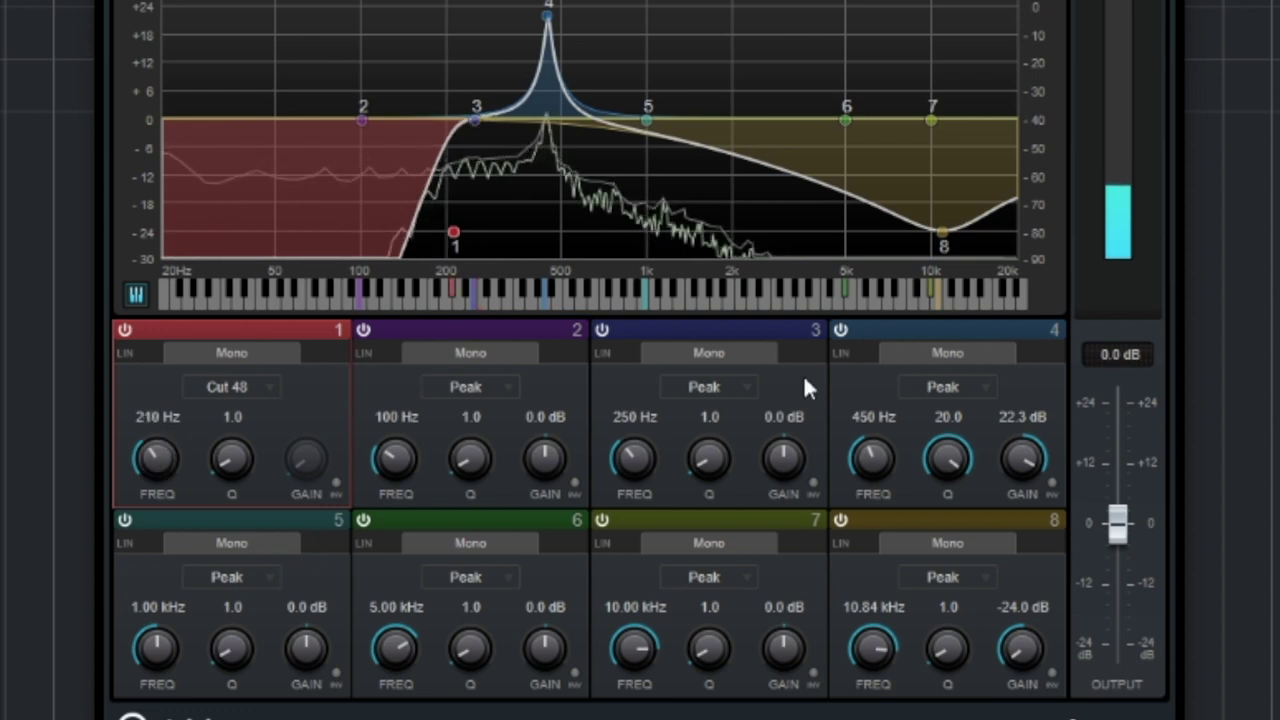
Change Frequency's band 8 to a Cut 48 filter and lower its frequency to just above the 450 Hz peak
click(950, 578)
click(961, 688)
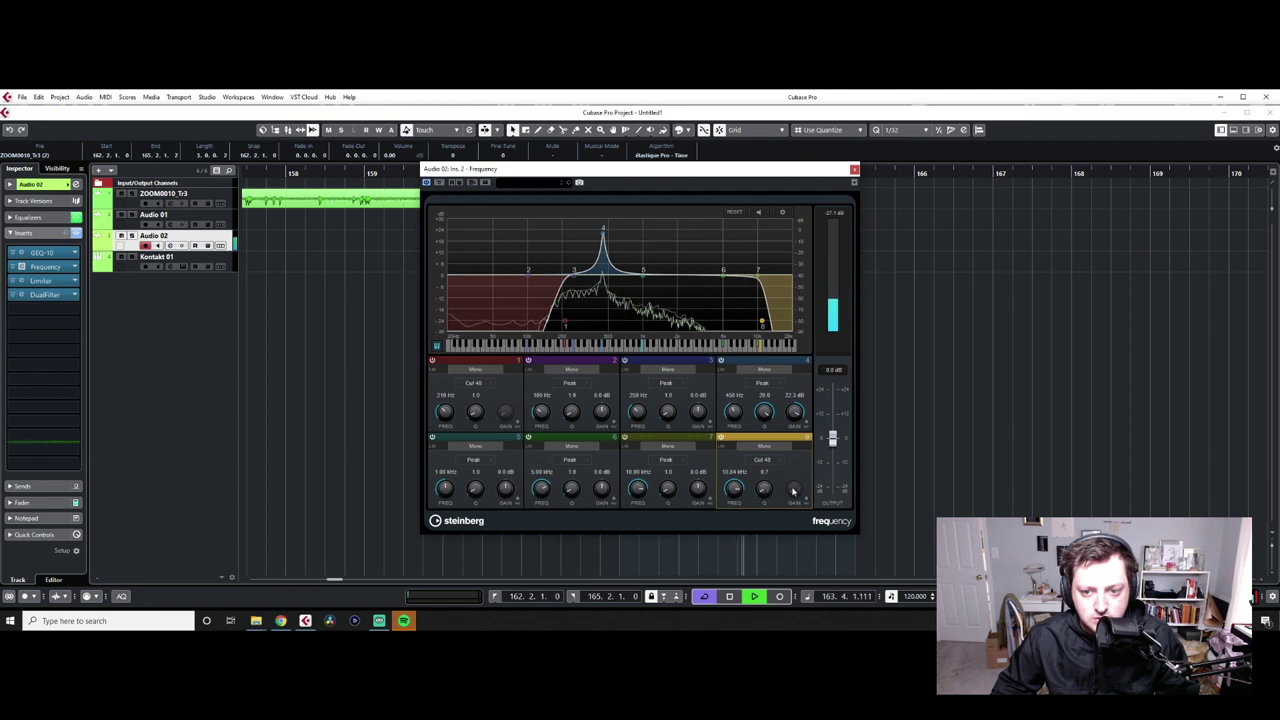
drag(733, 489, 735, 528)
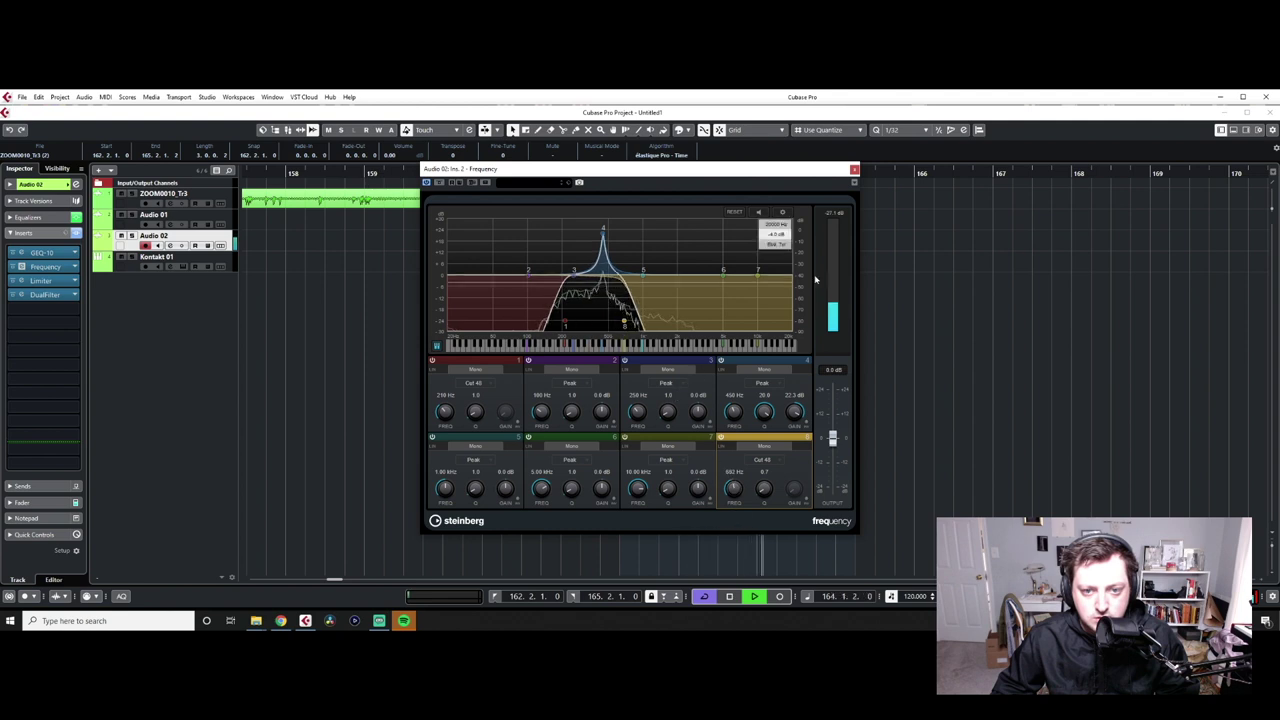
Stop playback and export the audio between the locators to the Desktop as a wave file named "pad note"
click(854, 169)
key(space)
click(22, 97)
mouse_move(70, 254)
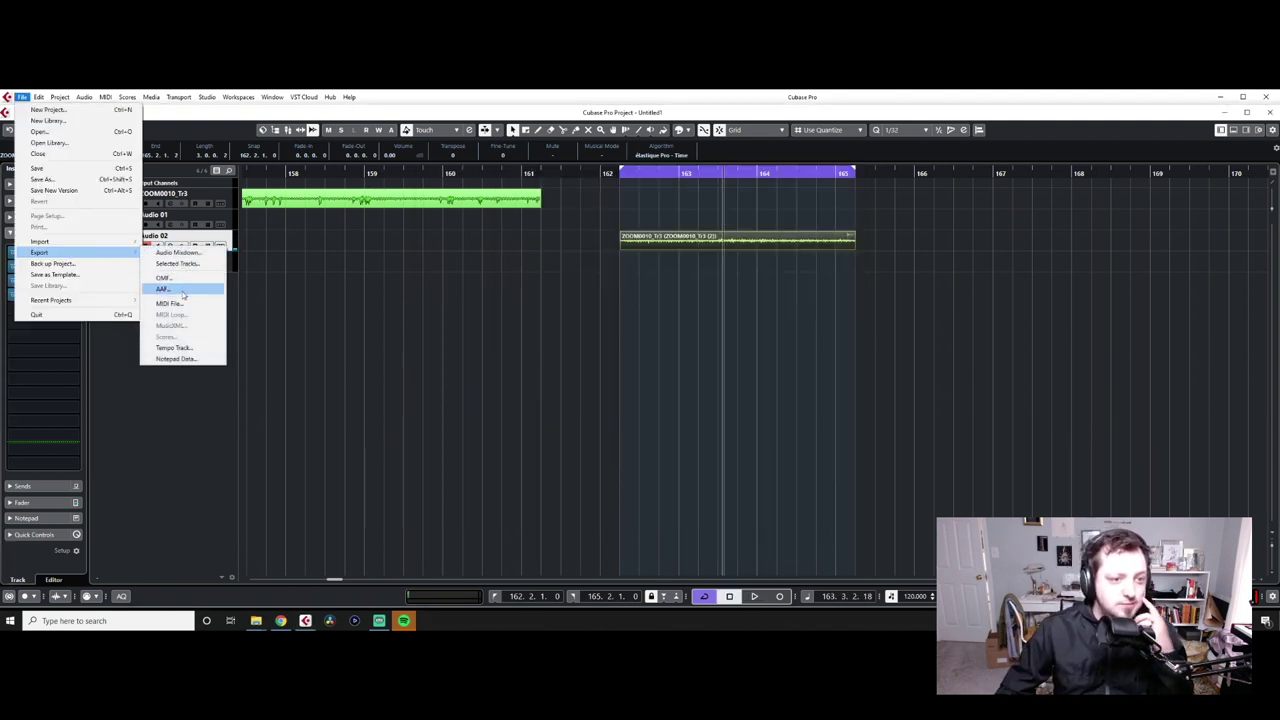
click(178, 252)
click(419, 211)
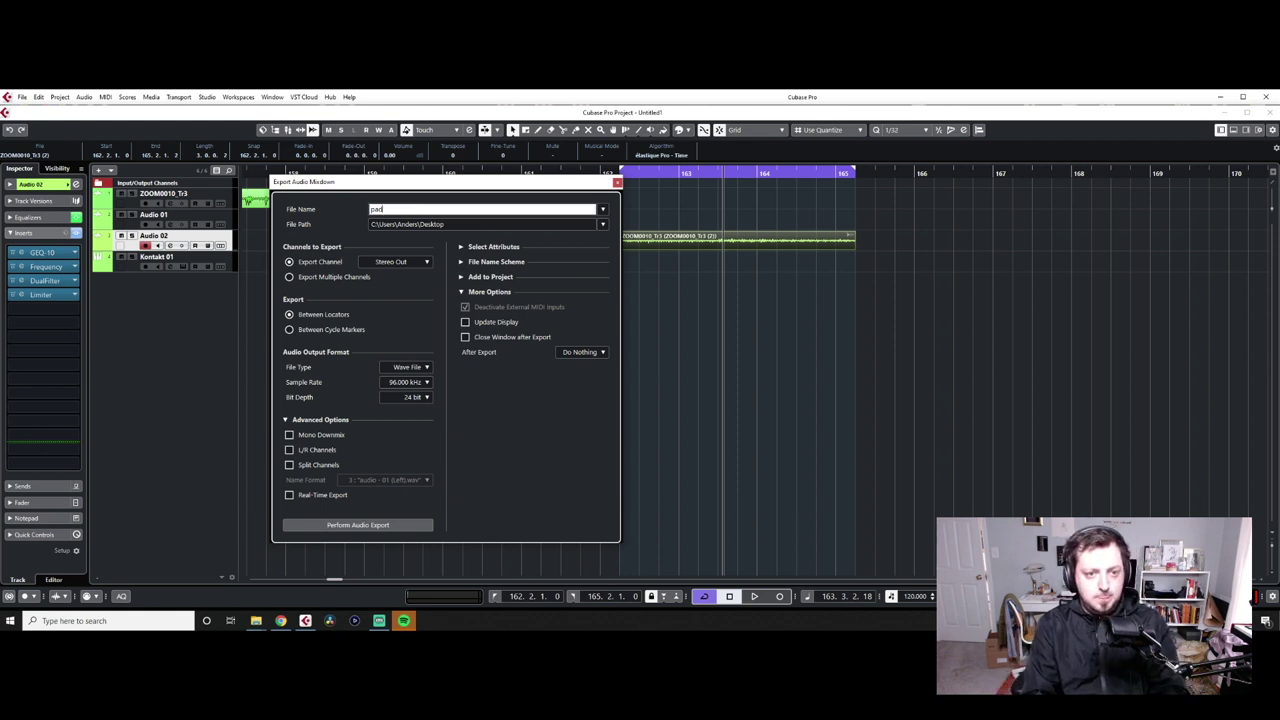
text(note)
key(Return)
click(371, 530)
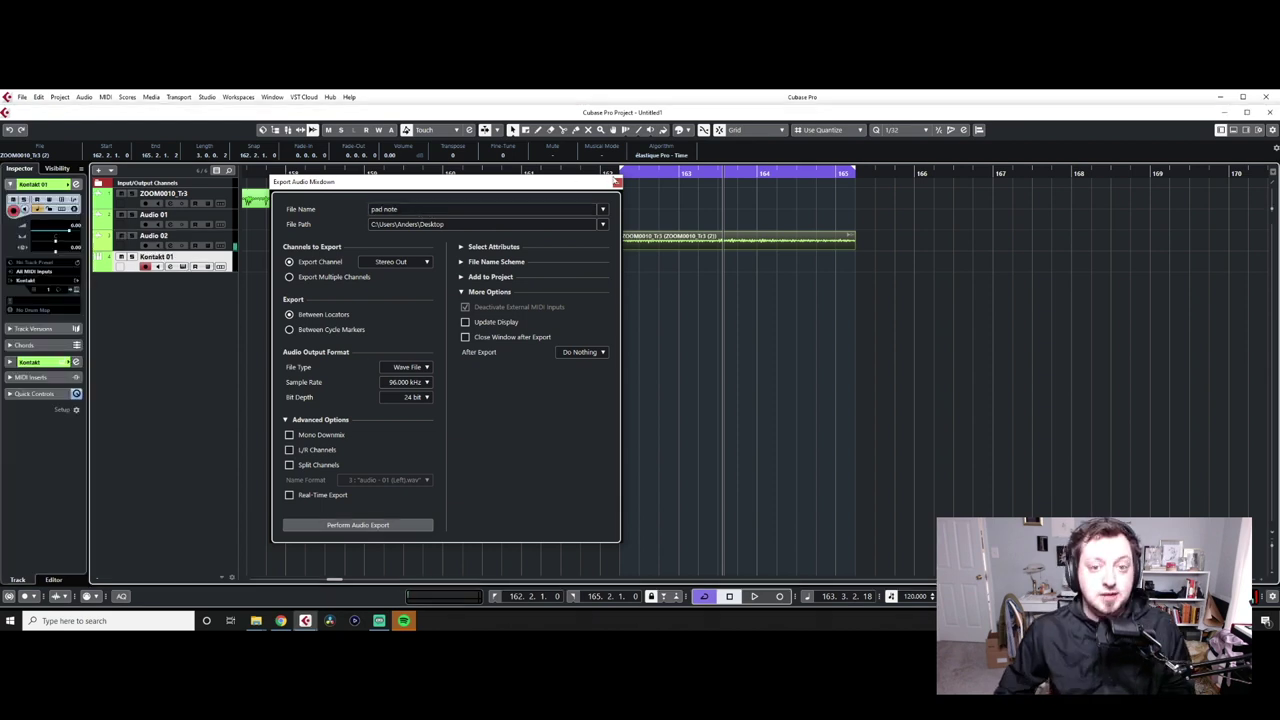
click(617, 181)
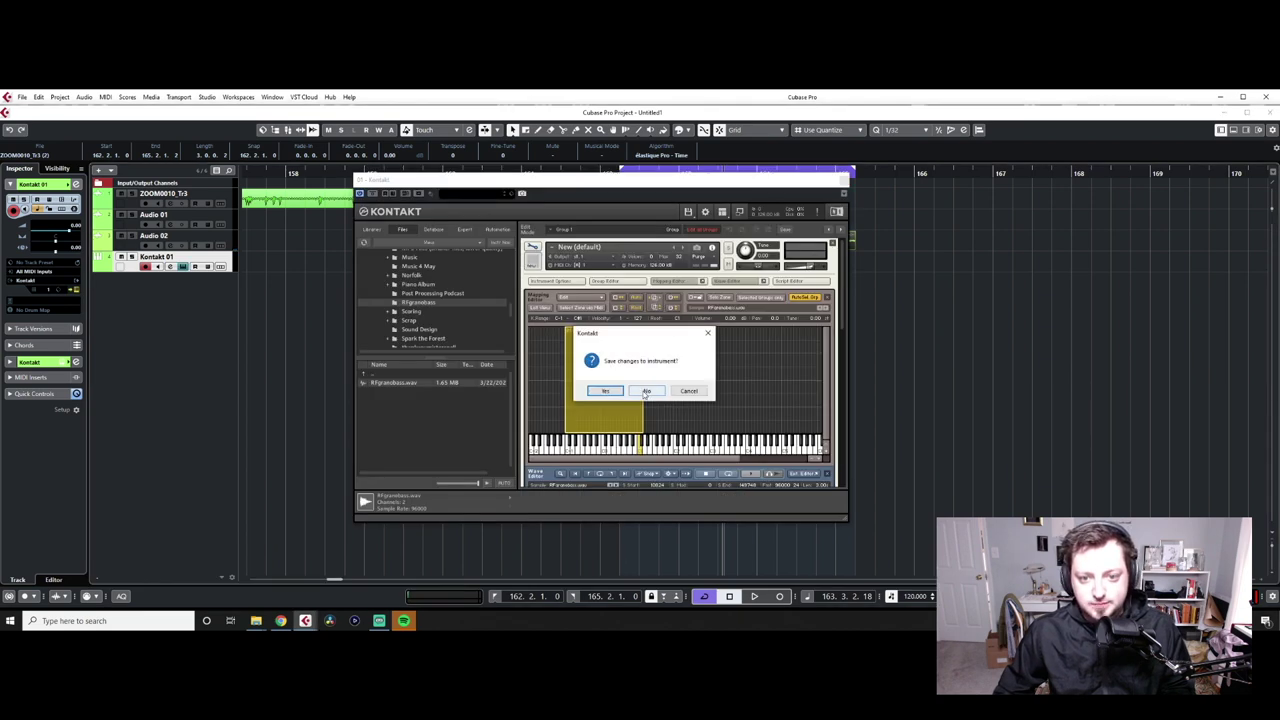
Discard the previous Kontakt instrument's changes and map pad note.wav from the Desktop across keys in a new instrument
click(645, 391)
click(392, 384)
drag(467, 407, 511, 422)
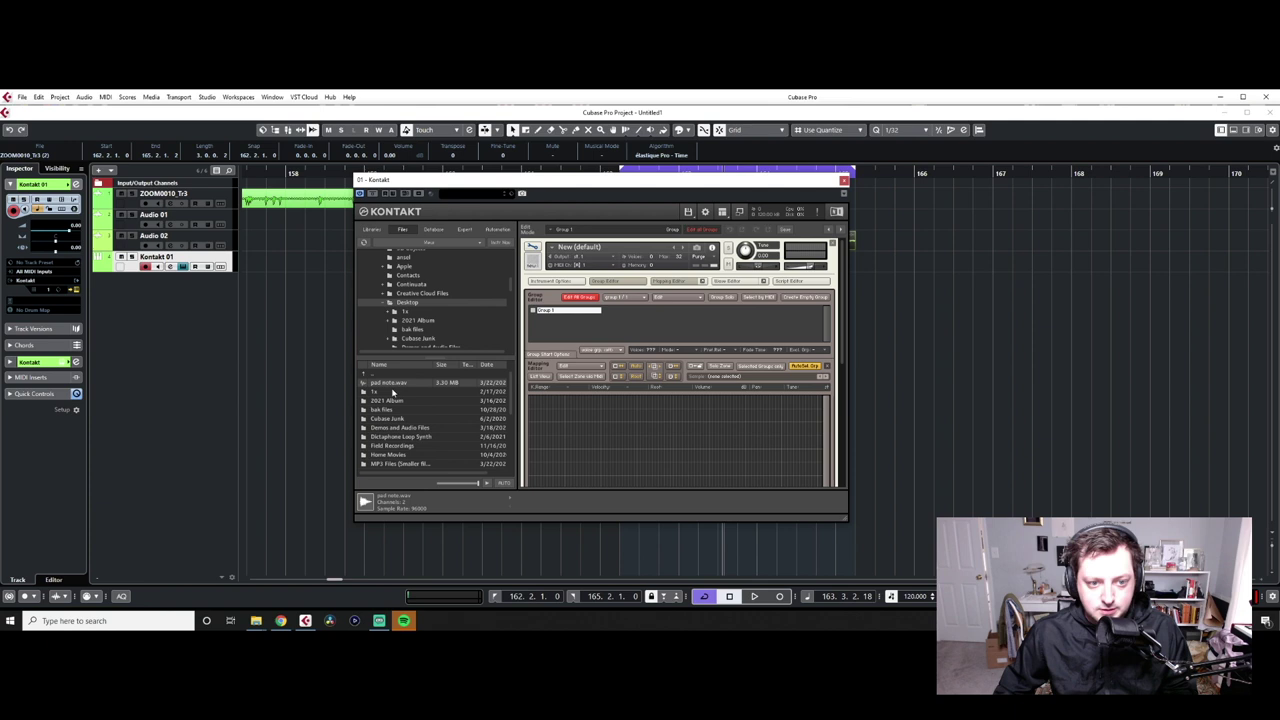
drag(438, 390, 711, 436)
scroll(652, 446, down, 2)
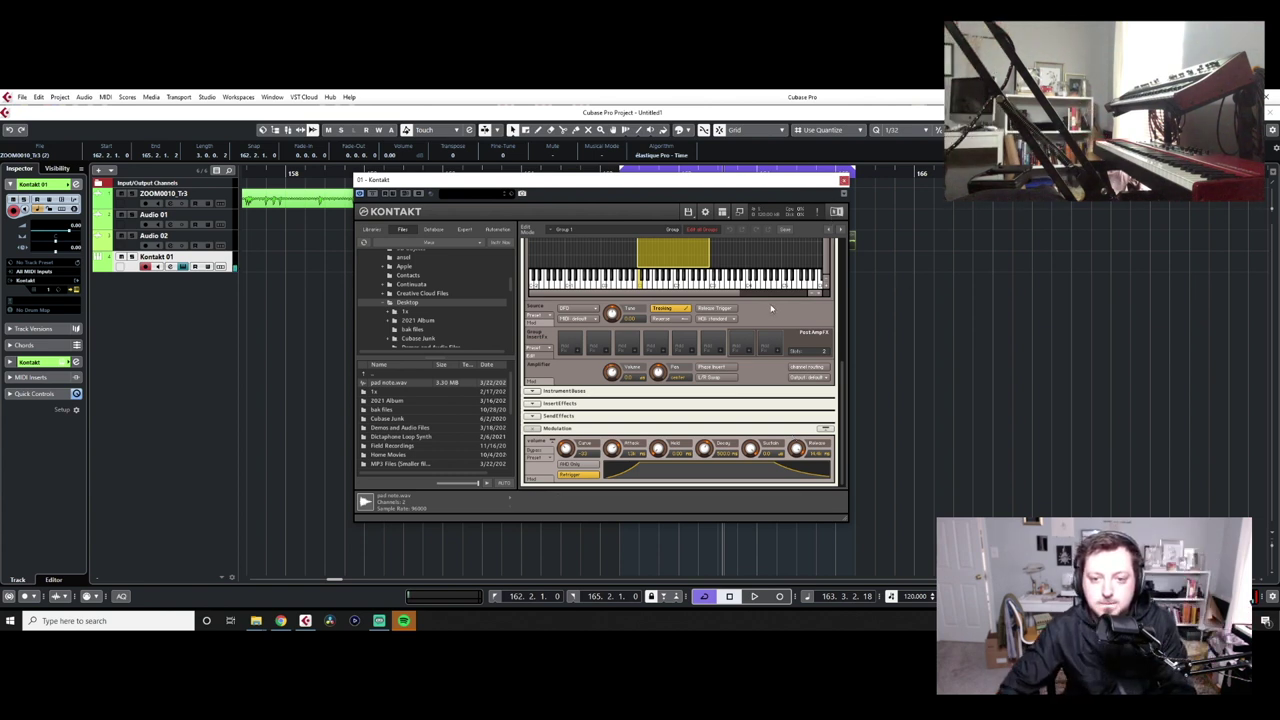
Load ValhallaRoom and DualFilter as Kontakt 01's first two inserts, setting DualFilter's position to about -34.7 and resonance to about 2.6
click(843, 180)
click(272, 97)
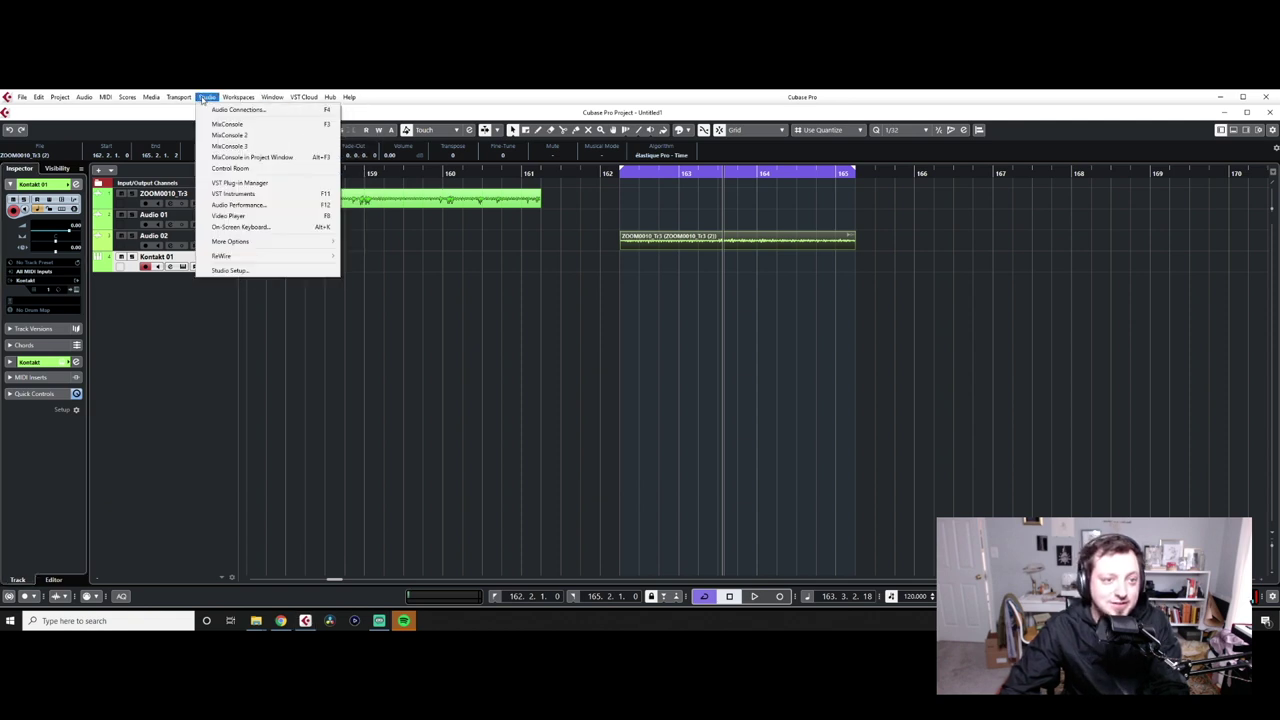
click(228, 123)
drag(277, 170, 418, 168)
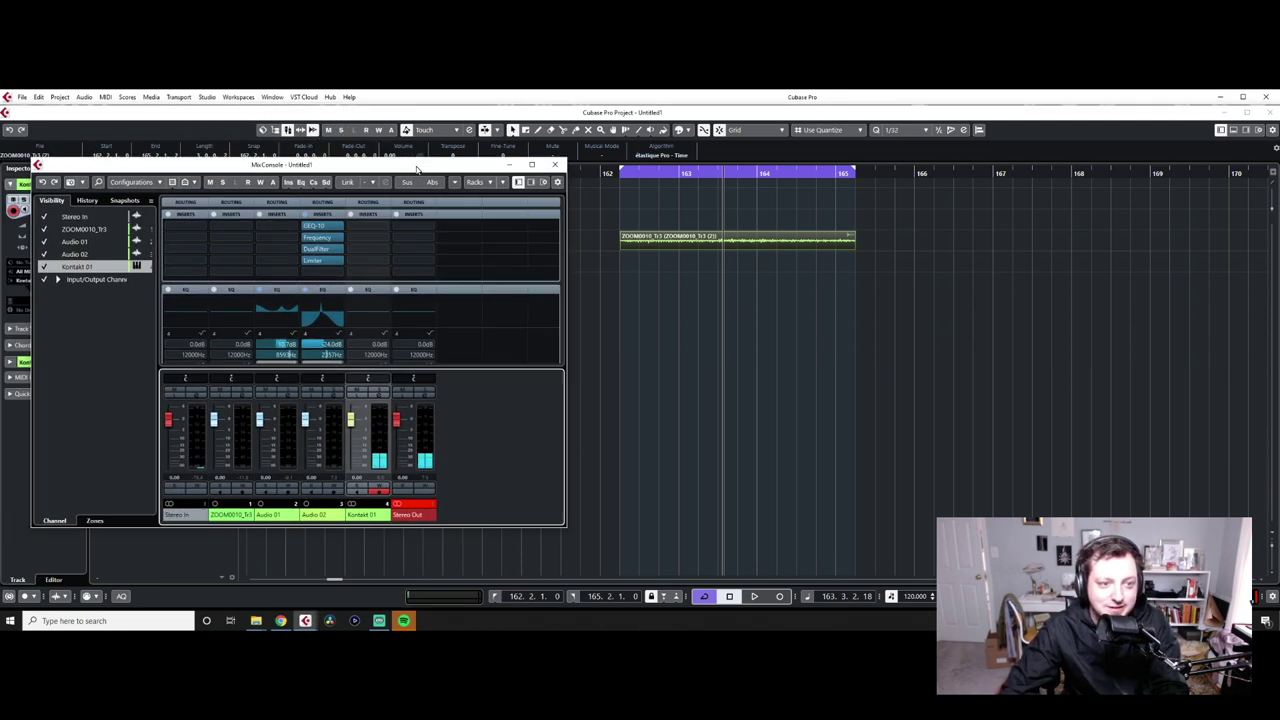
click(389, 238)
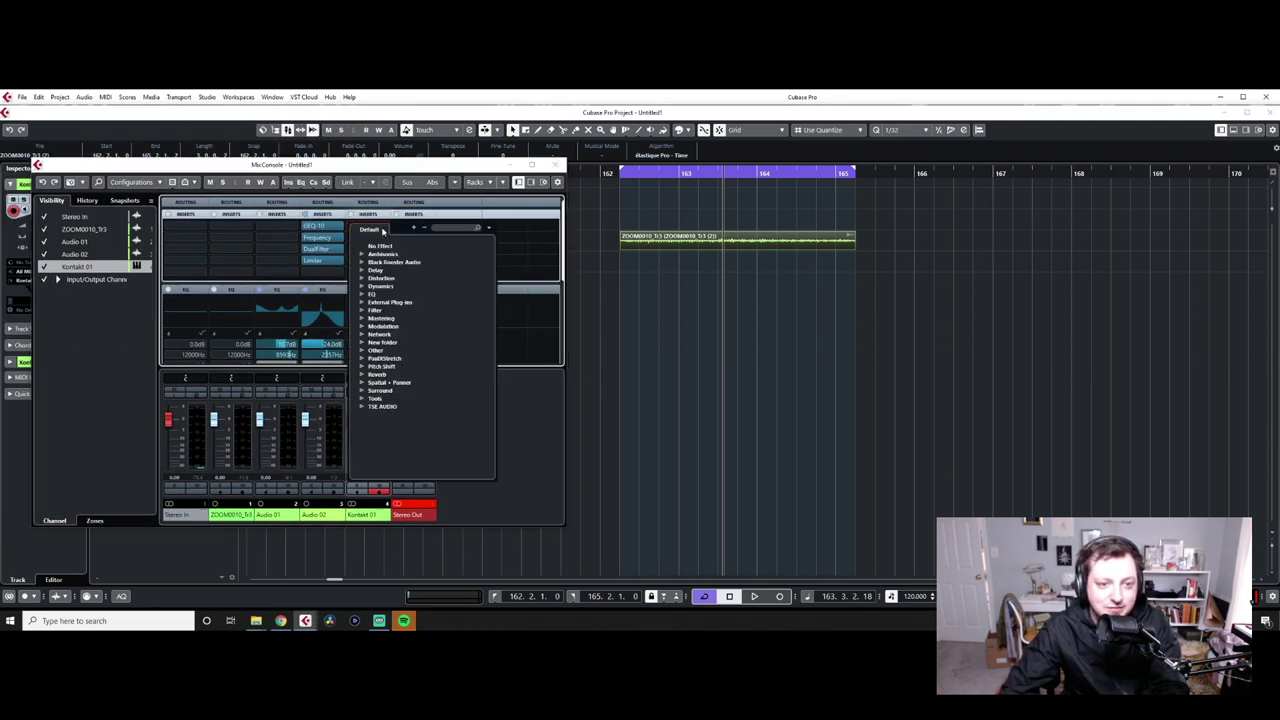
click(370, 322)
click(412, 338)
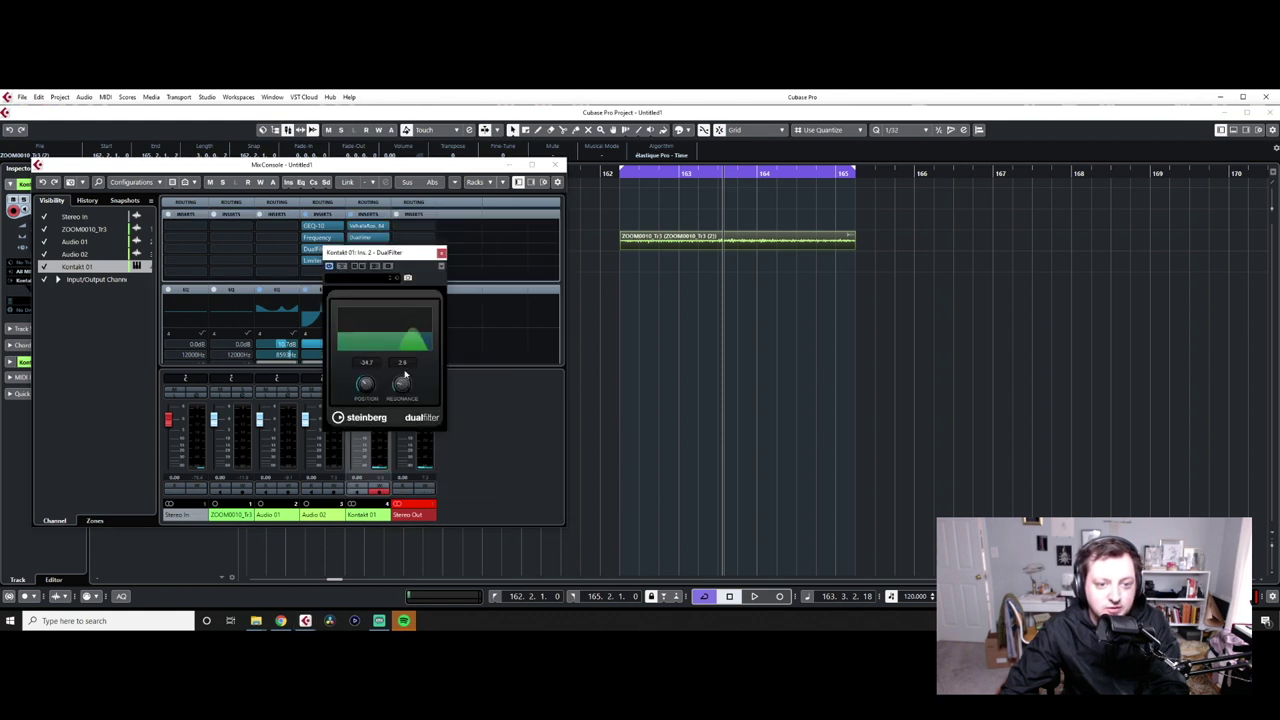
click(441, 253)
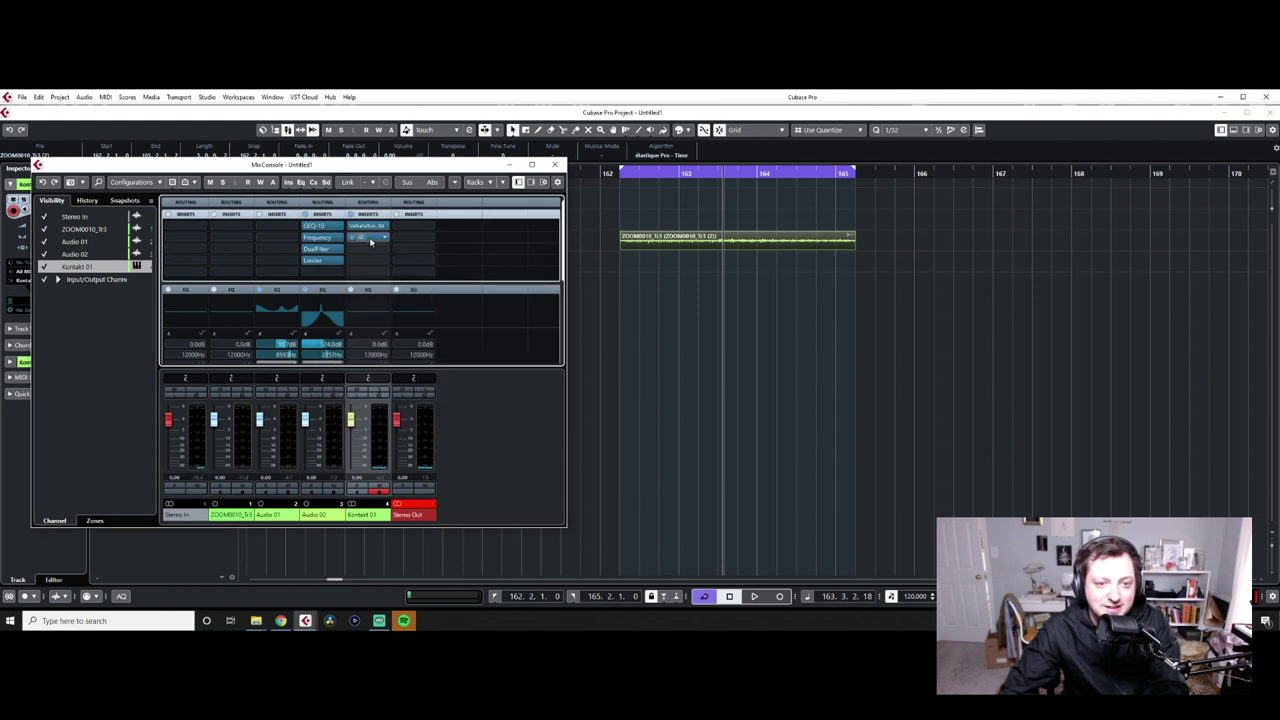
Move ValhallaRoom to Kontakt 01's fourth insert slot and load MonoDelay into the third slot
drag(370, 231, 373, 261)
click(384, 259)
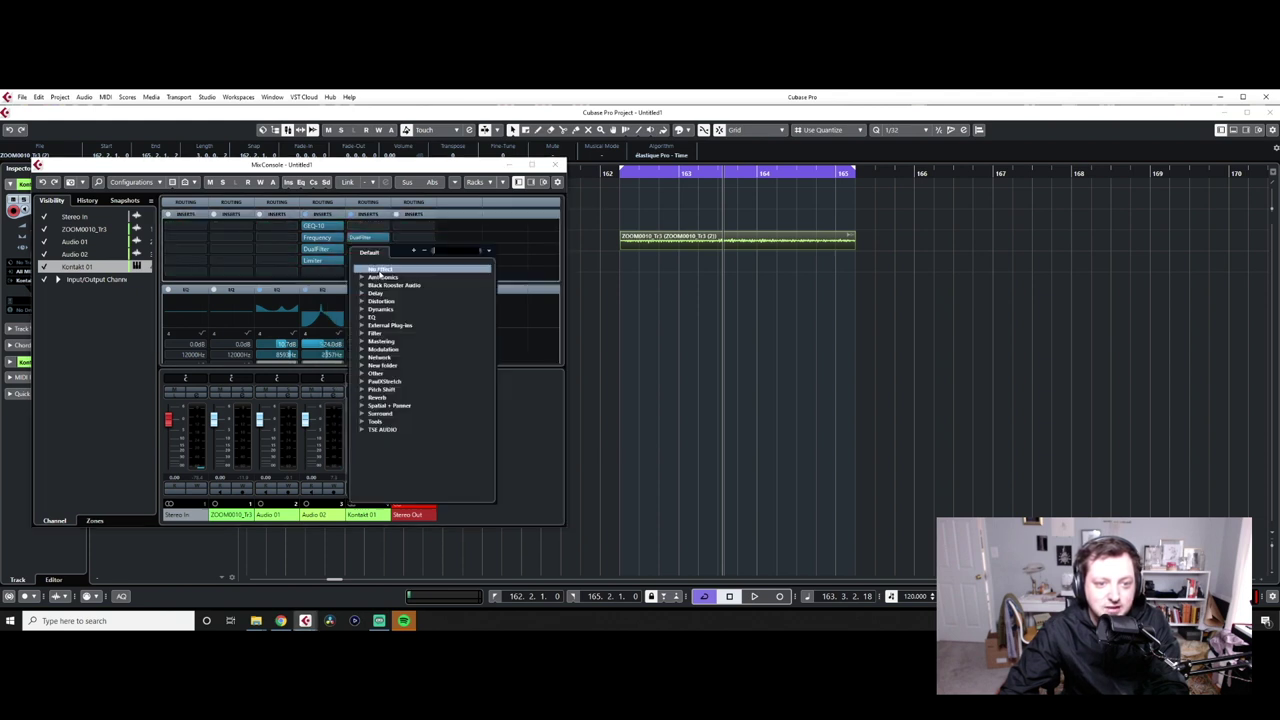
click(362, 293)
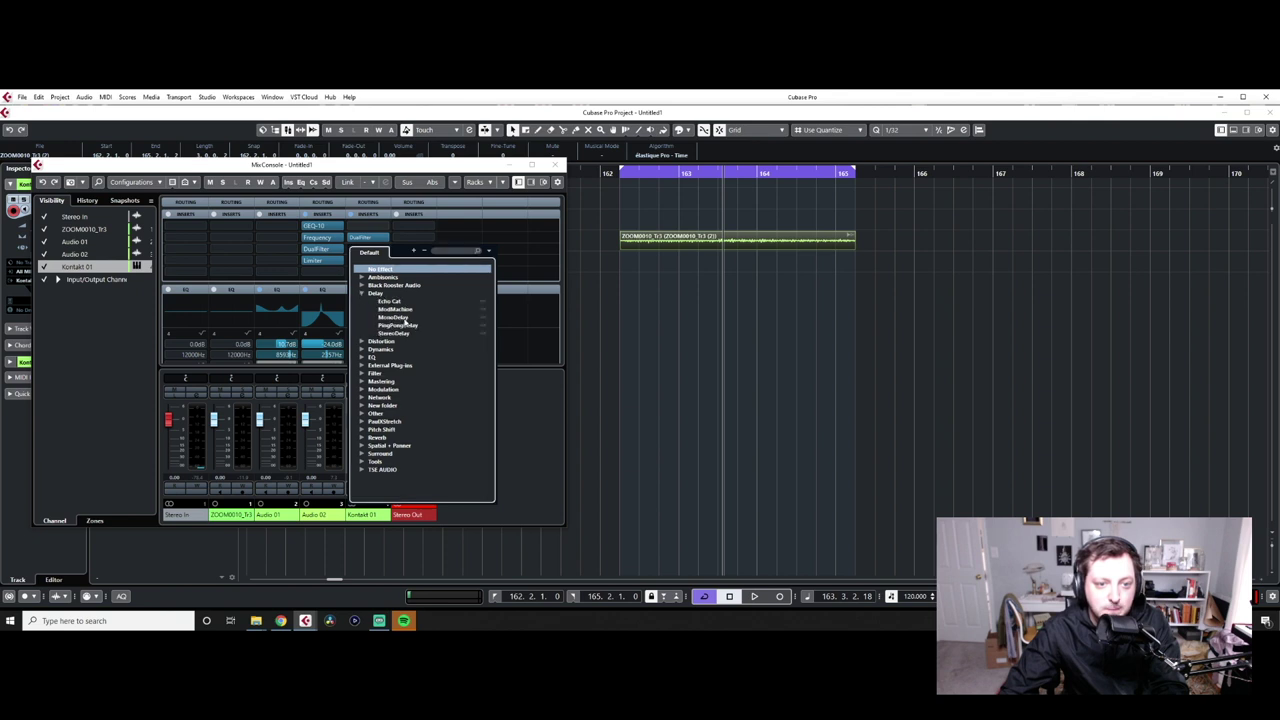
click(393, 317)
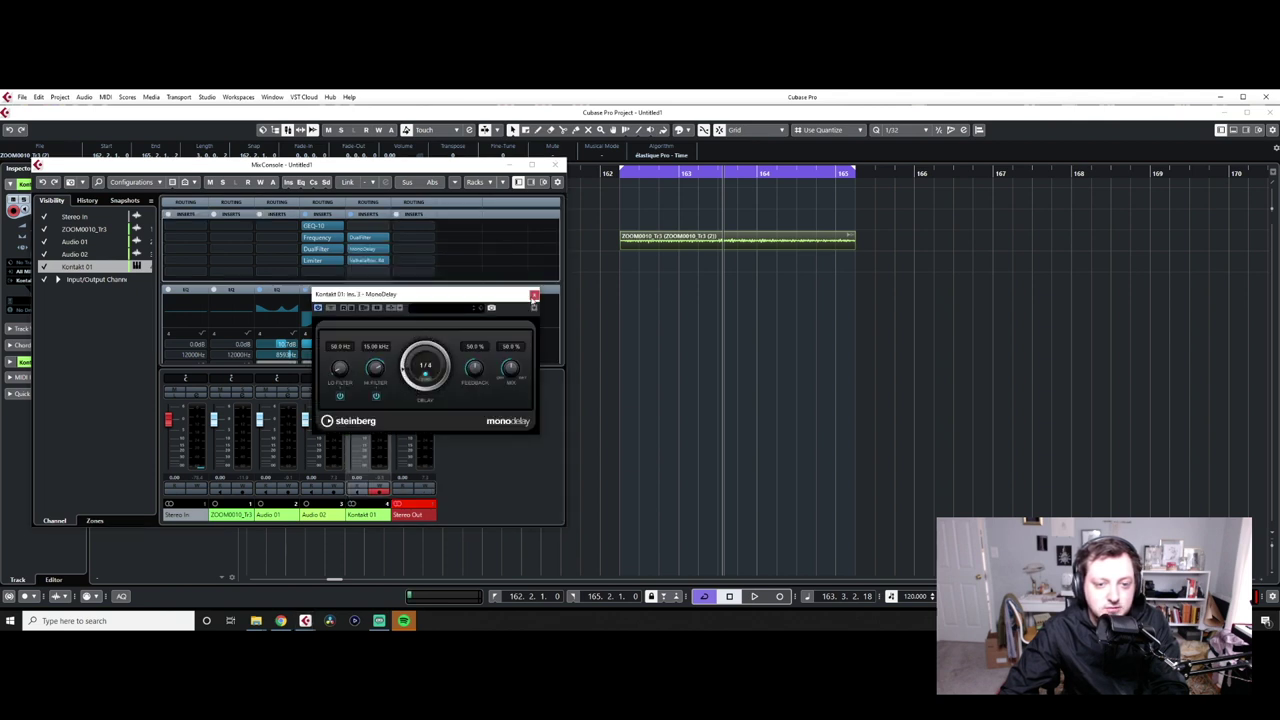
click(534, 295)
Replace ValhallaRoom in Kontakt 01's fourth insert slot with the RoomWorks reverb, discarding the ValhallaRoom changes
click(389, 264)
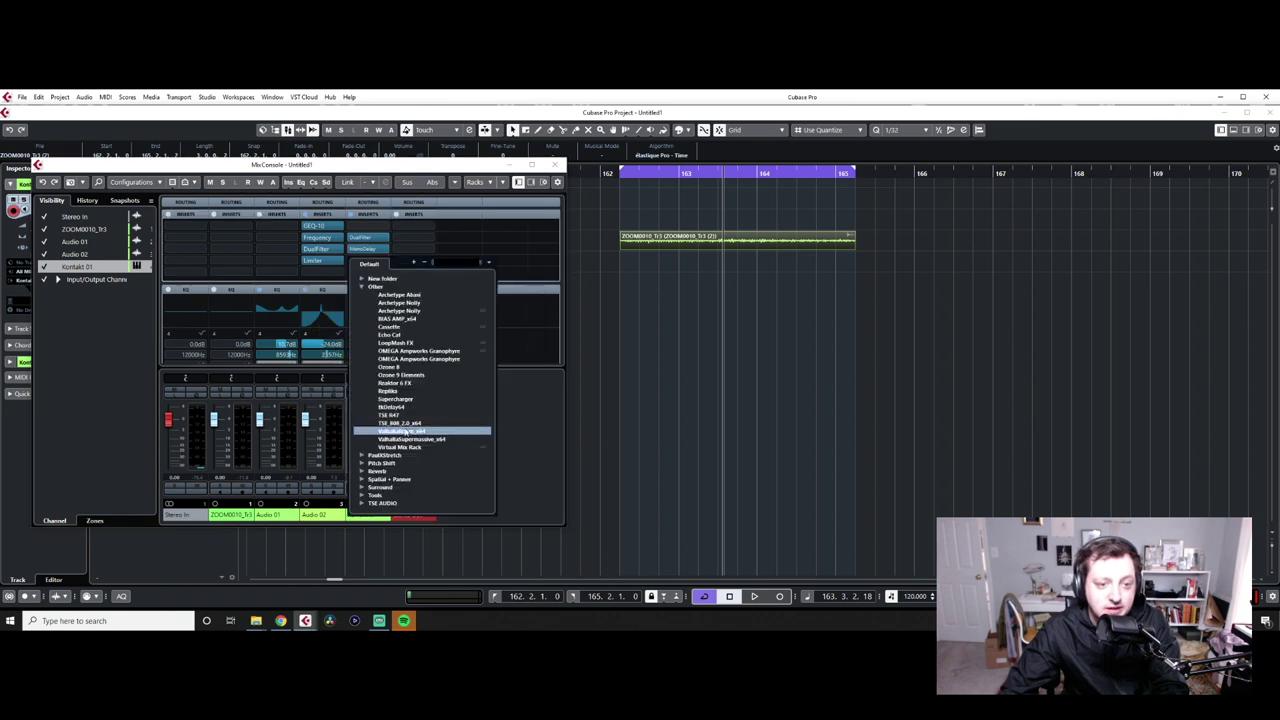
scroll(406, 431, up, 2)
click(363, 335)
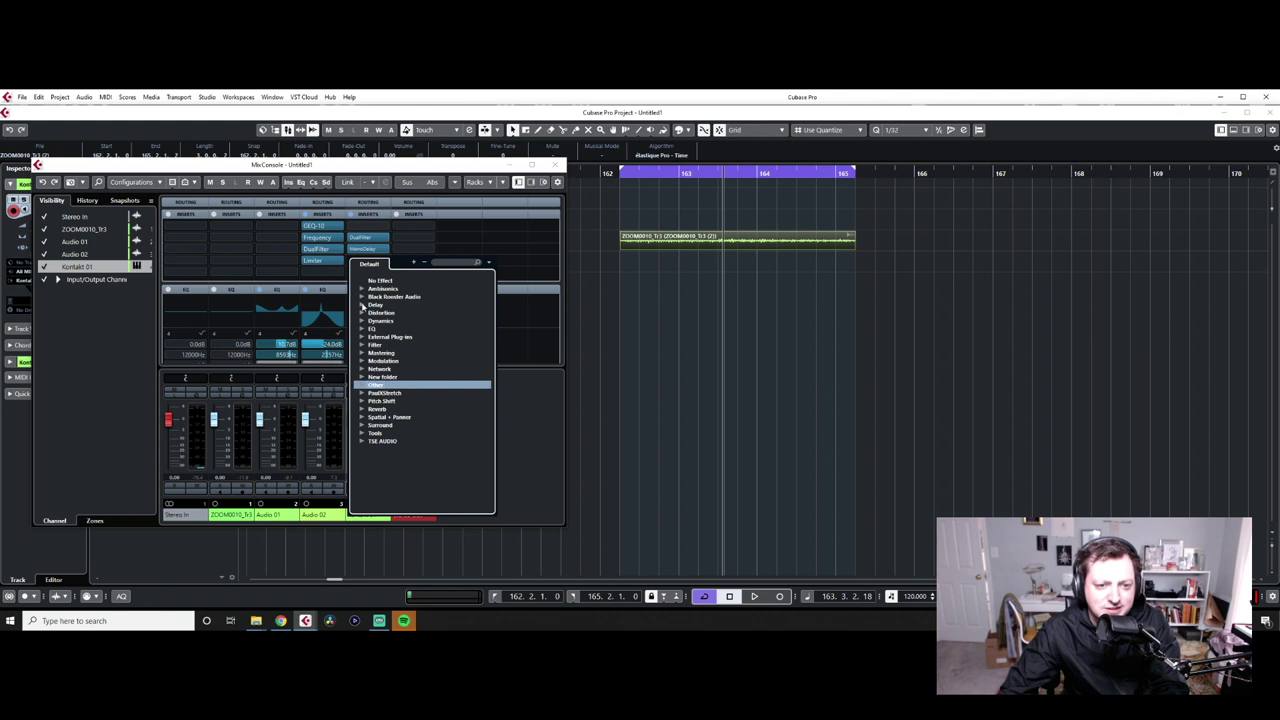
click(361, 410)
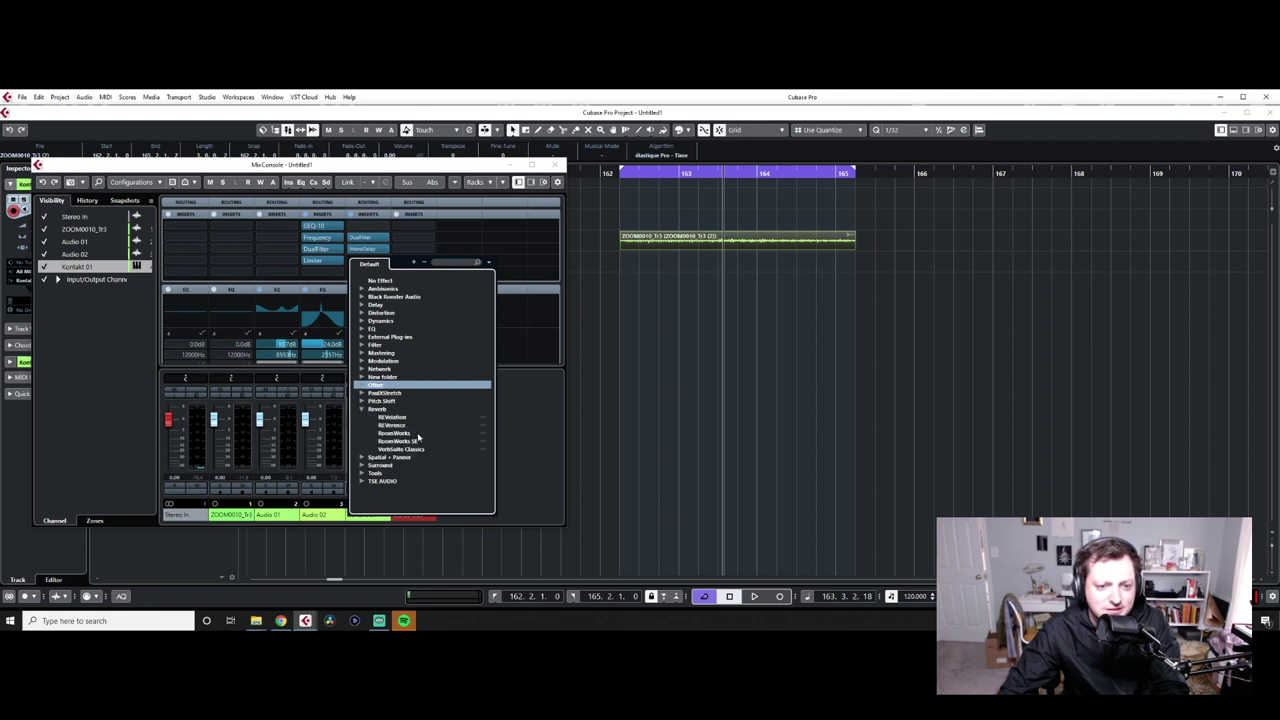
click(410, 434)
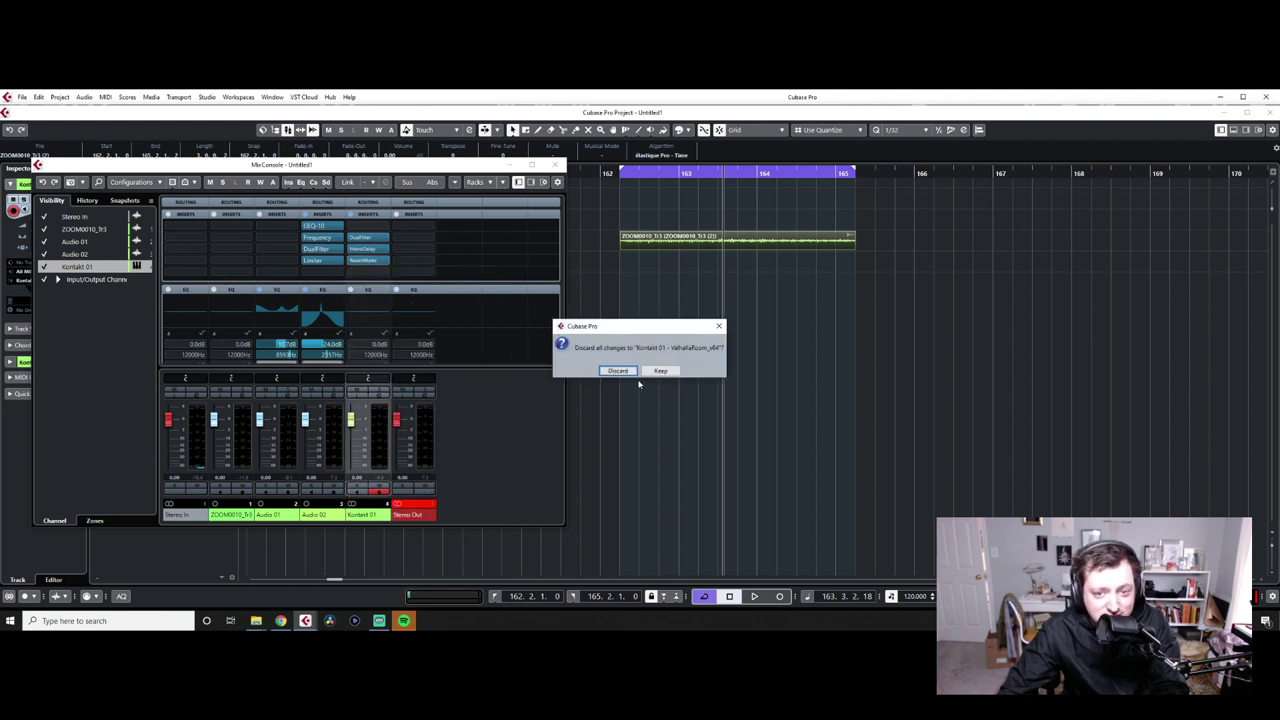
click(618, 371)
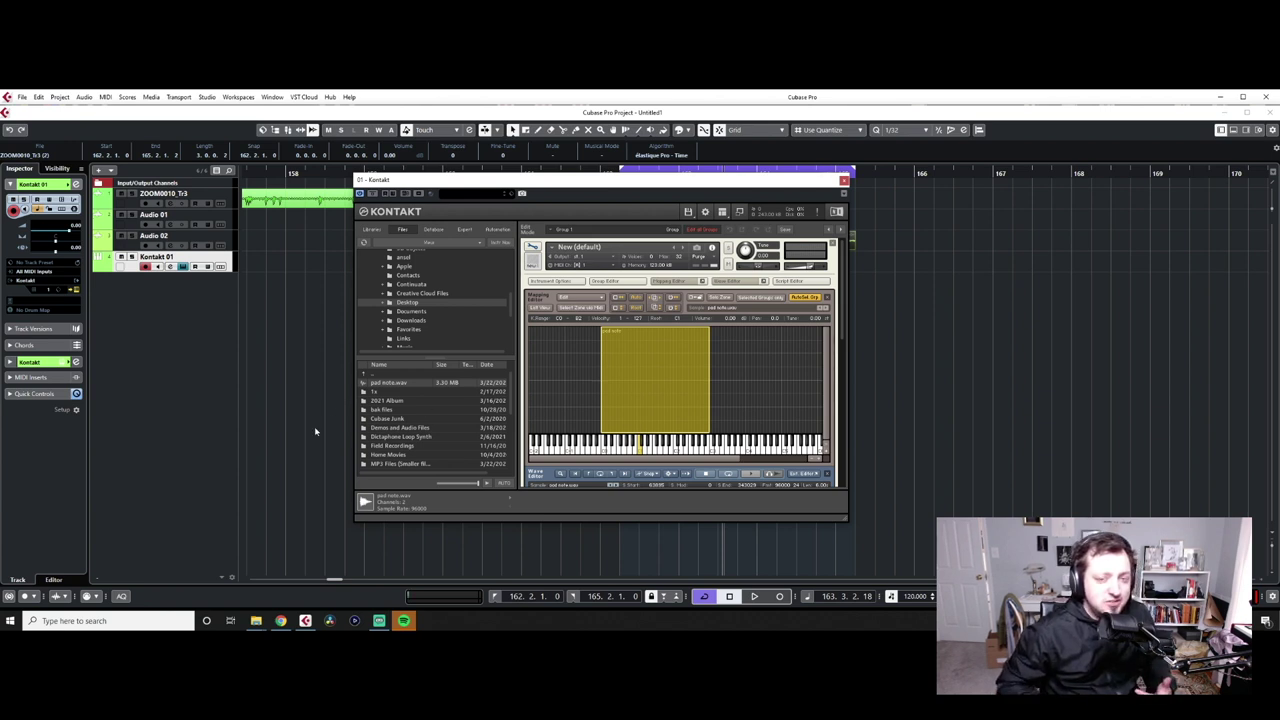
Close the Kontakt window and view a wider stretch of the project timeline around the Audio 02 clip
click(845, 183)
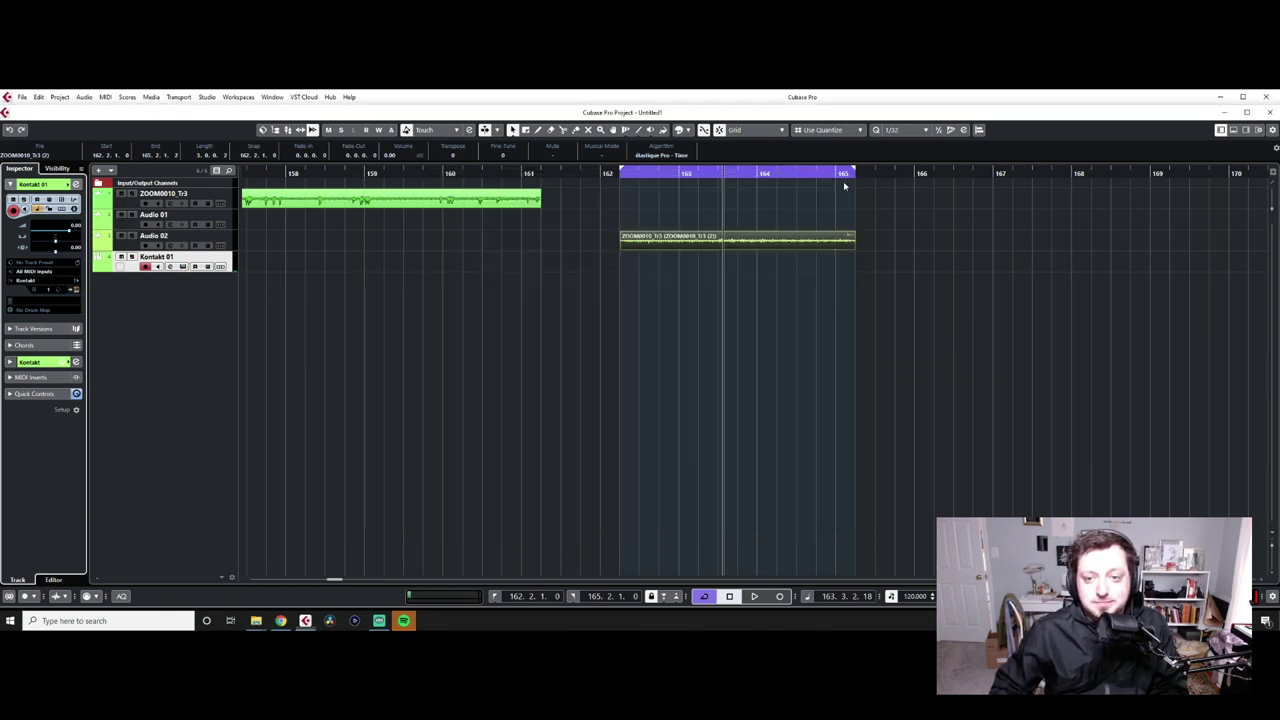
key(g)
key(g)
key(g)
key(g)
key(g)
key(g)
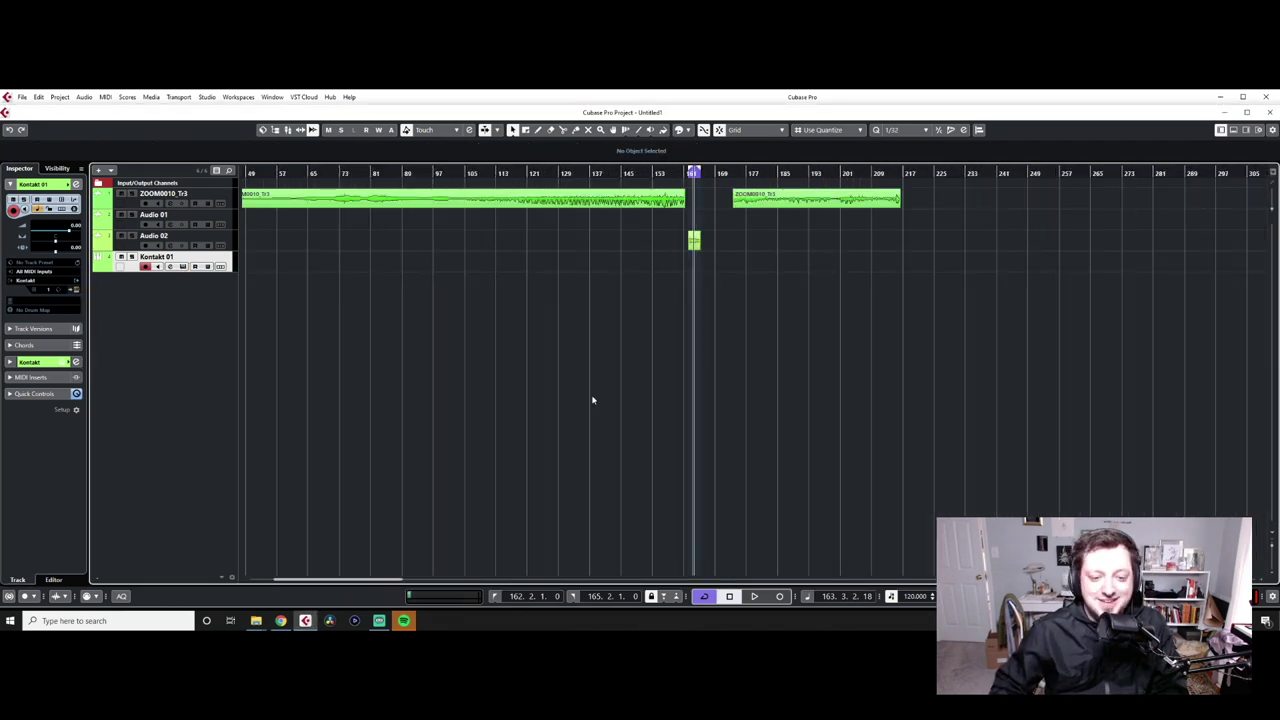